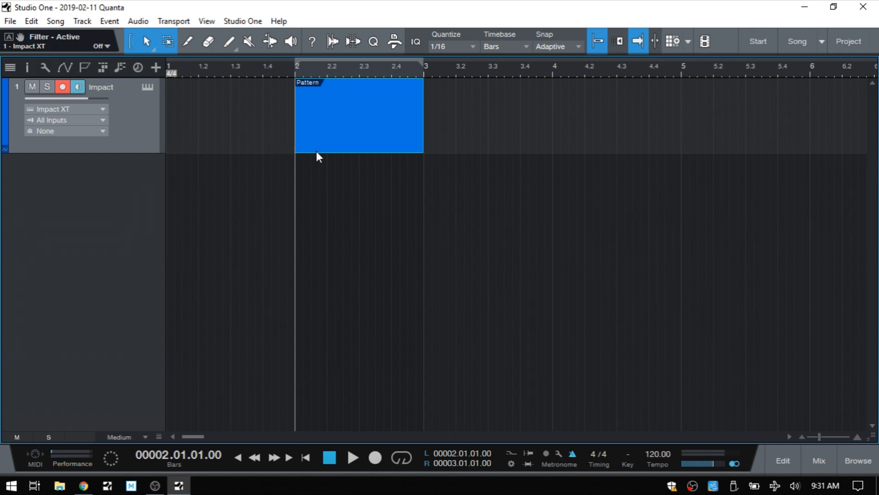
Turn on looping over bar 2 and open the Impact track's pattern for editing.
key(KP_Divide)
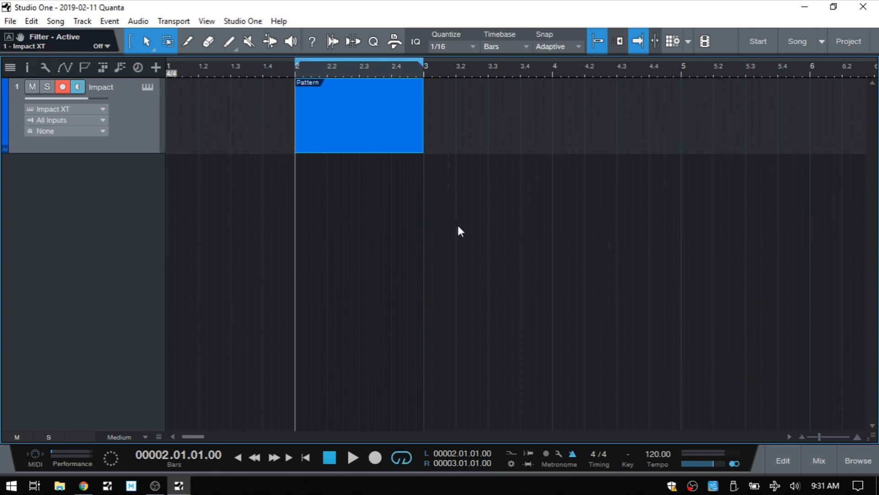
double_click(365, 139)
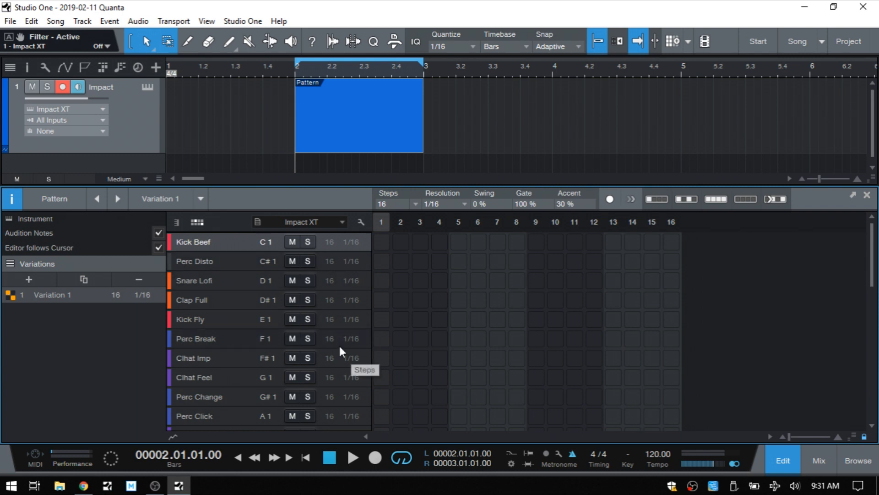
Open the Impact XT instrument and audition the Shaker Chain, Perc Click, Kick Fly, Perc Break and Clhat Imp pads, closing it when done.
click(142, 88)
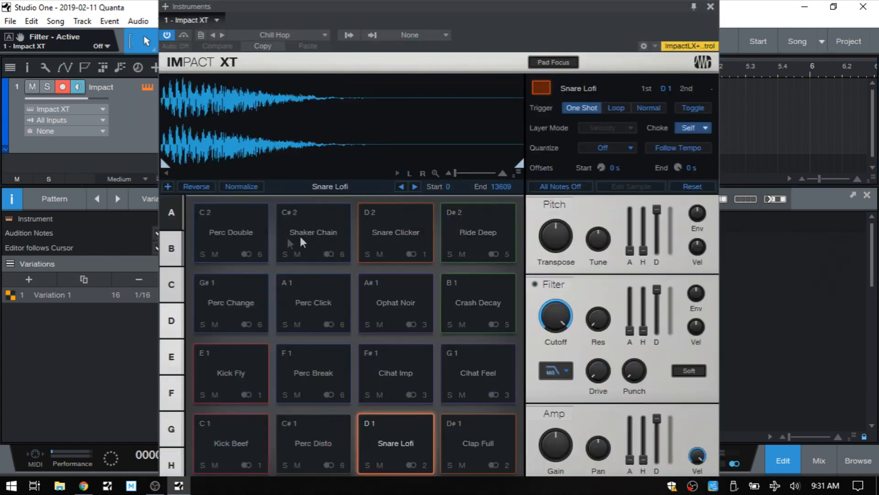
click(298, 239)
click(295, 315)
click(251, 375)
click(301, 374)
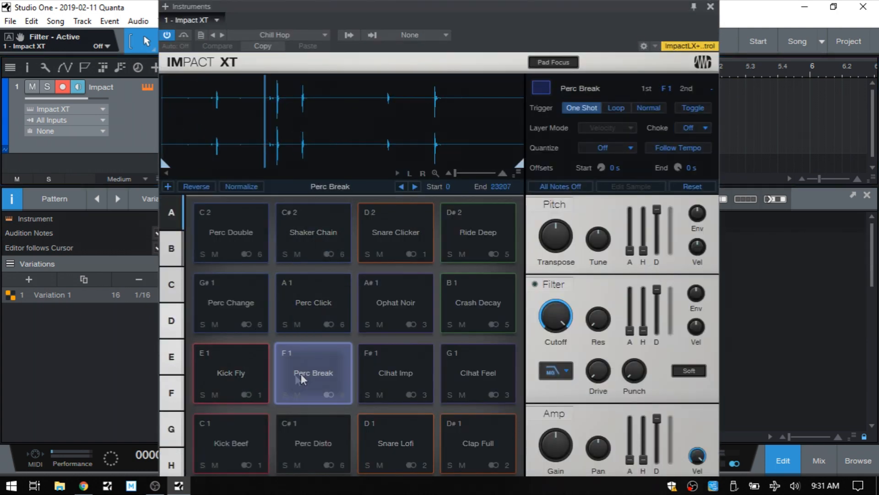
click(360, 371)
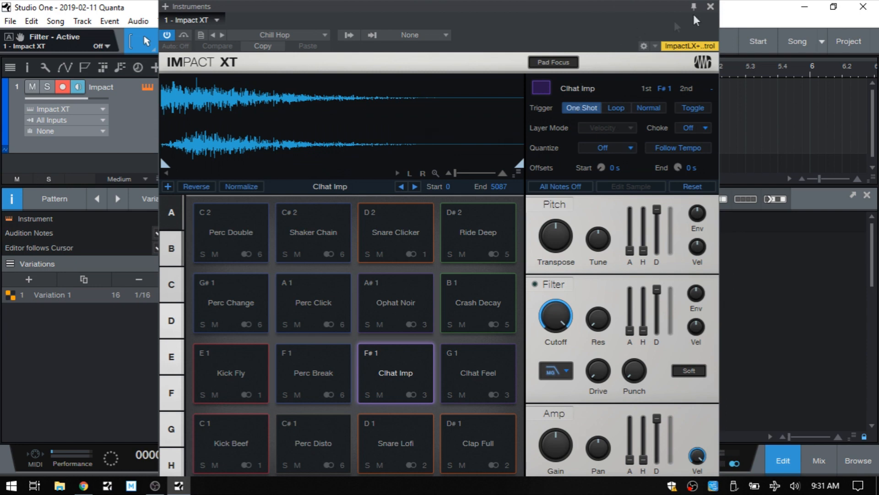
click(711, 7)
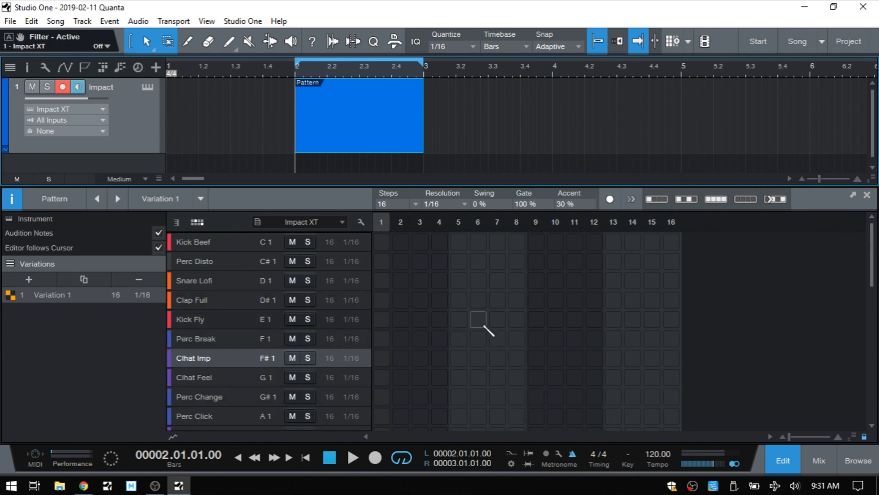
Play the empty pattern loop briefly and stop it.
key(space)
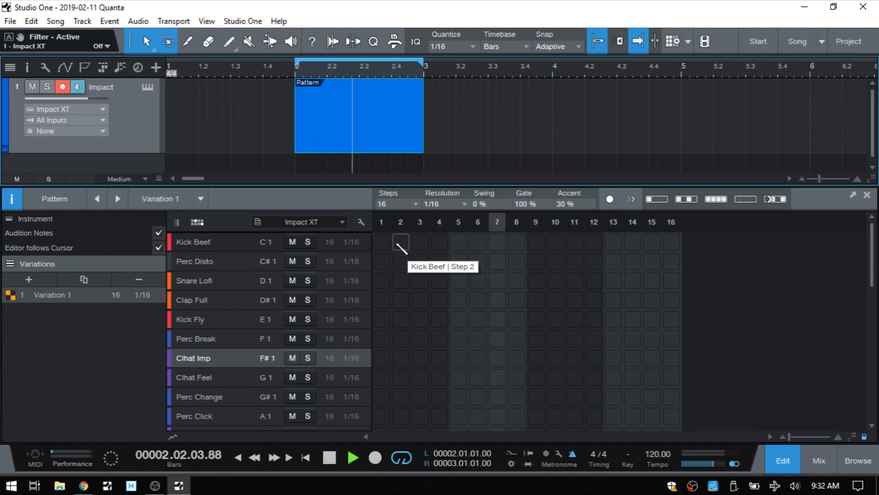
key(space)
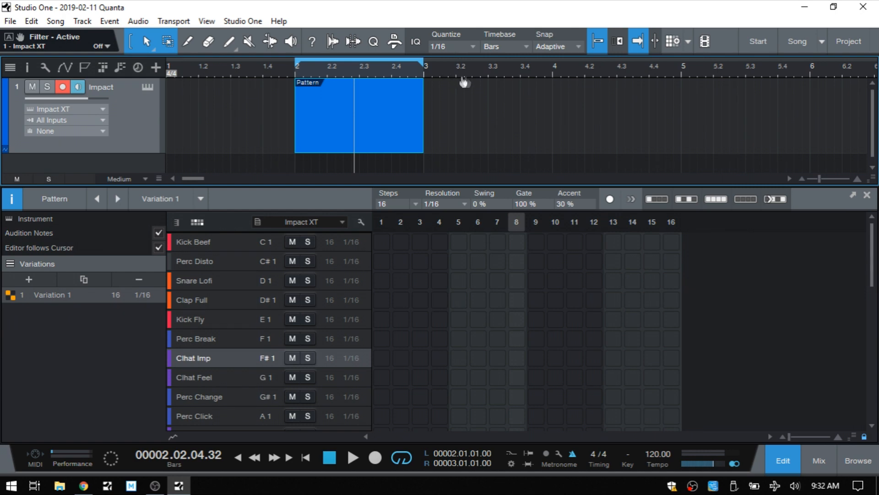
Add Kick Beef hits on steps 1, 5, 9 and 13 of the pattern.
drag(505, 81, 796, 104)
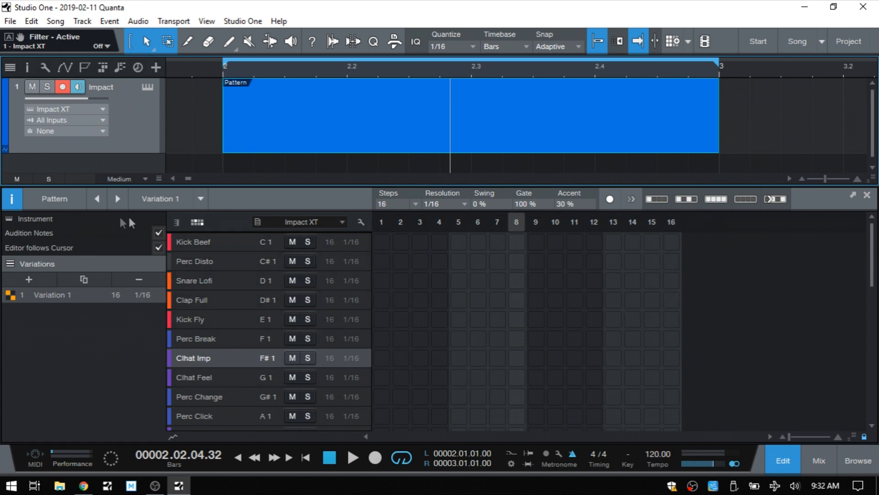
click(207, 248)
click(382, 242)
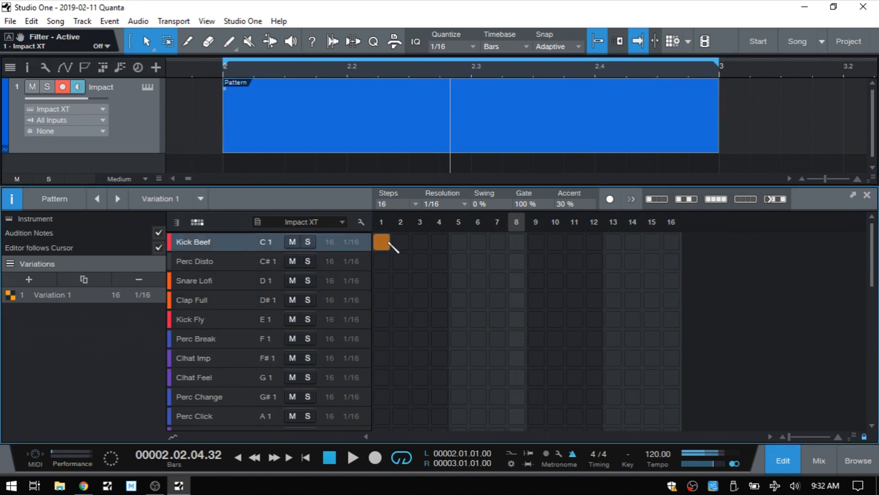
click(460, 241)
click(535, 242)
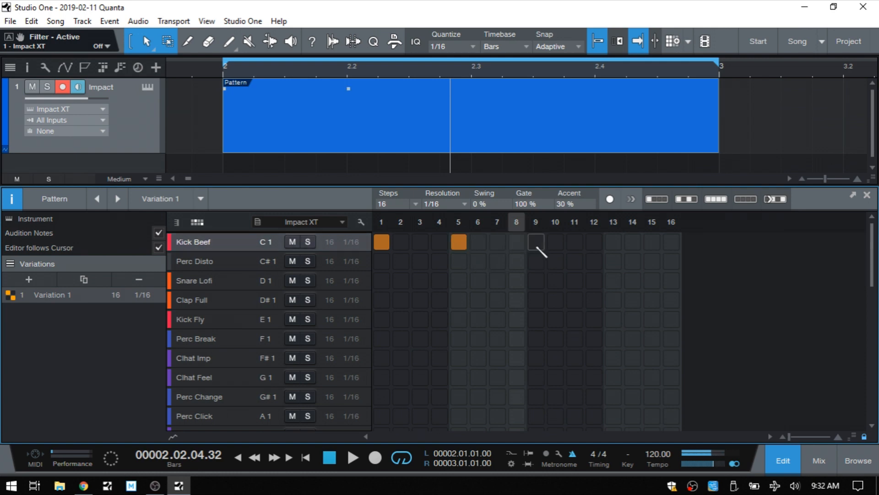
click(614, 241)
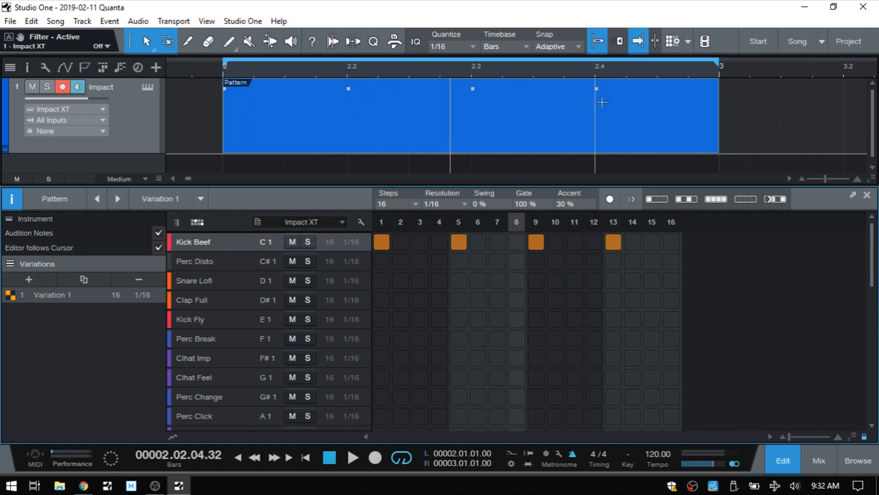
Try the 1/4 quantize value for the arrangement and restore it to 1/16.
click(473, 46)
click(494, 67)
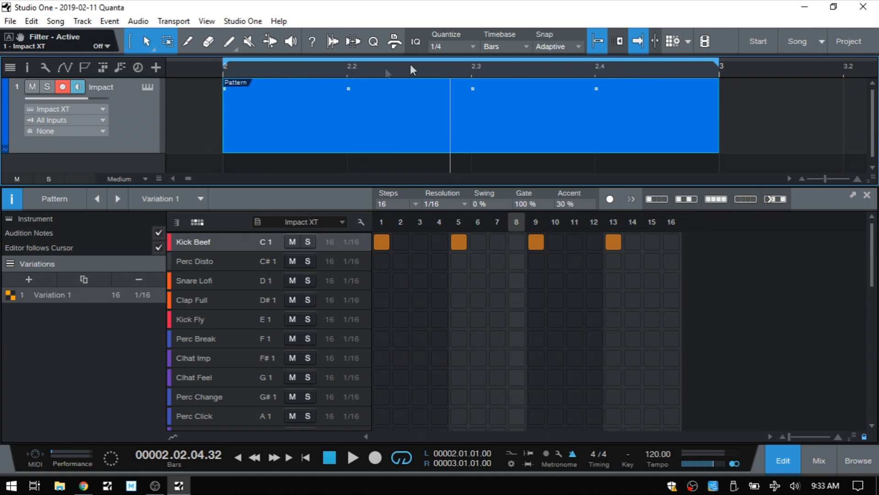
click(471, 44)
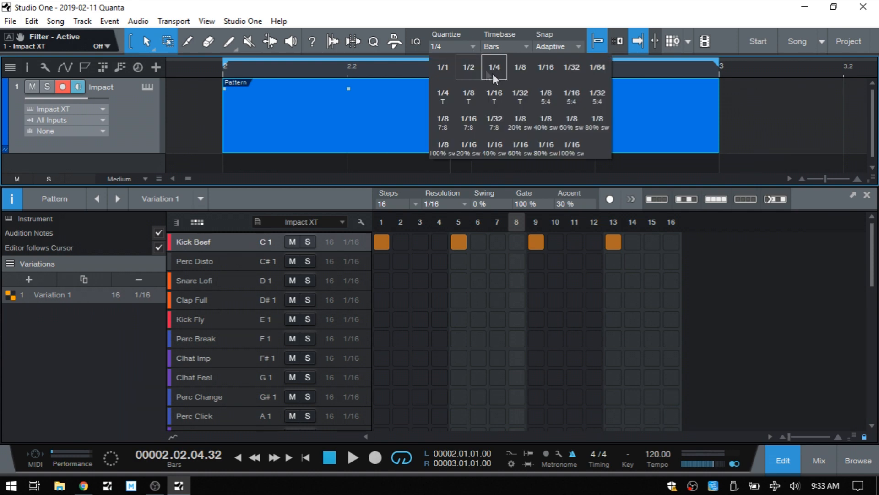
click(545, 68)
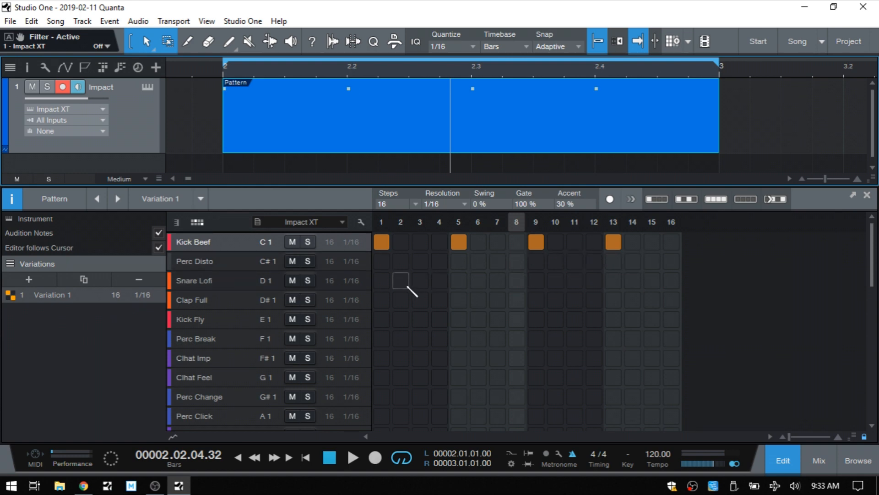
Add Snare Lofi hits on steps 5 and 13 and play the loop back.
click(459, 280)
click(613, 280)
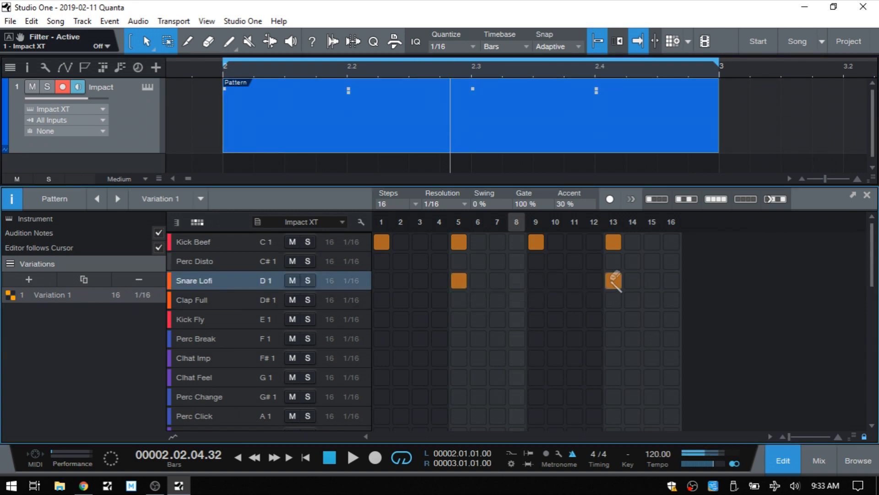
key(space)
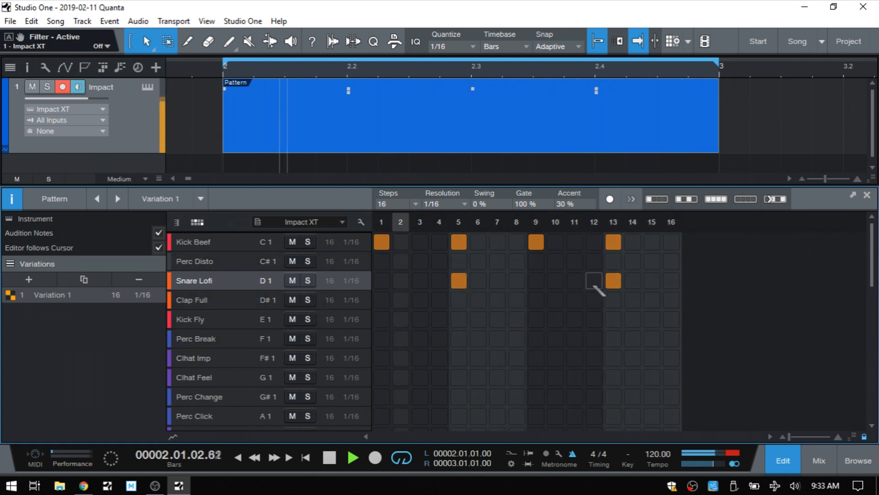
key(space)
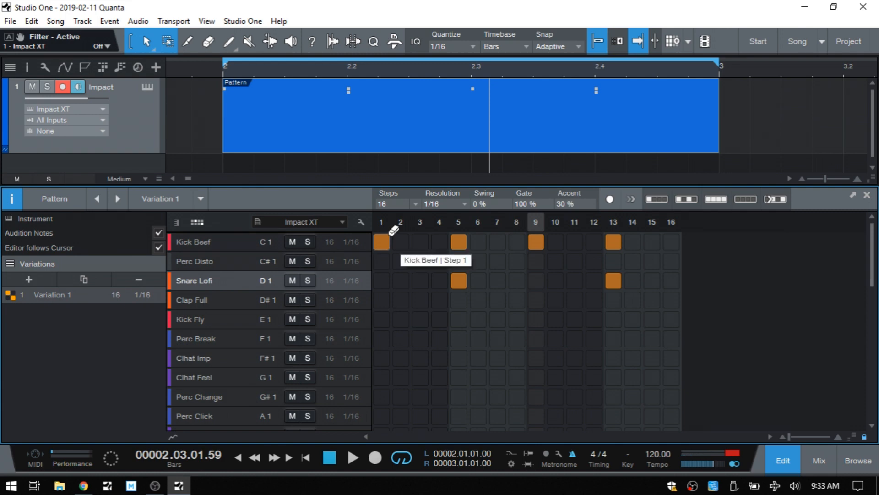
Set the pattern's length to 32 steps and play the one-bar loop back.
click(415, 205)
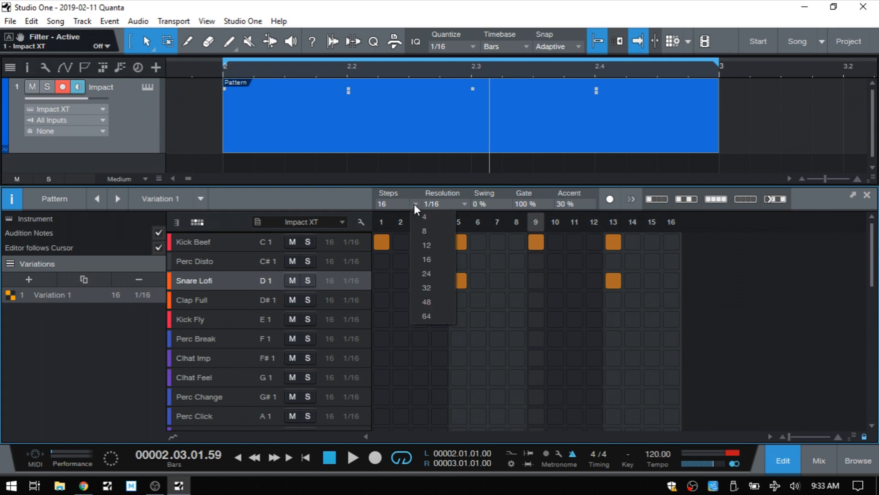
click(434, 288)
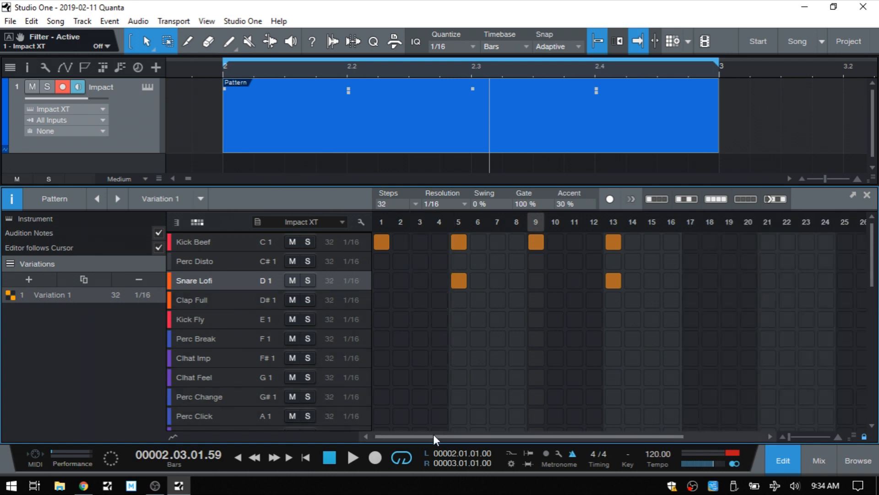
drag(434, 436, 568, 433)
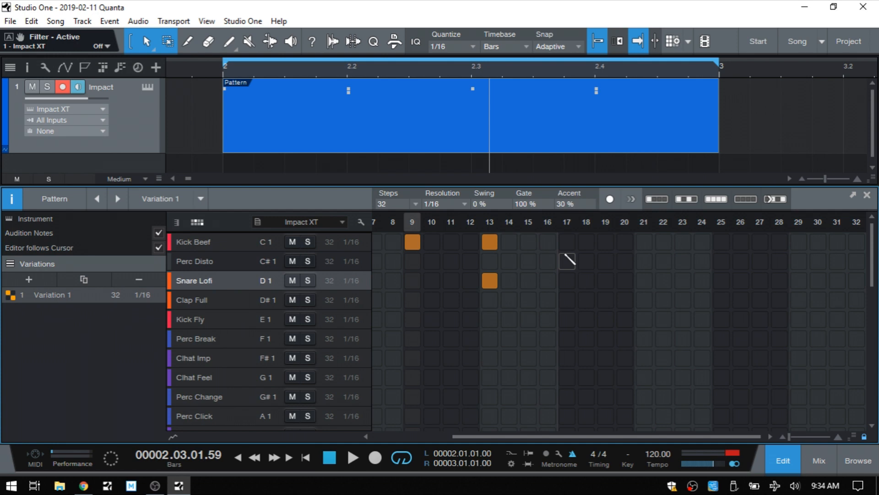
drag(515, 433, 421, 435)
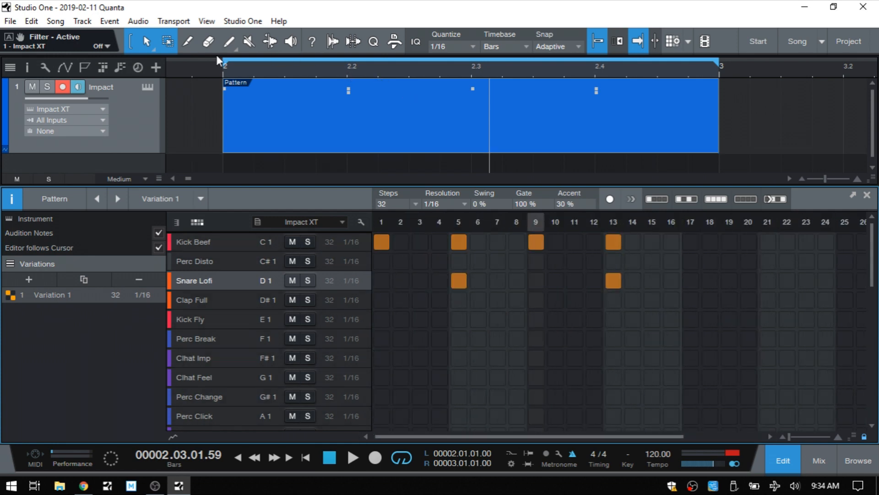
key(space)
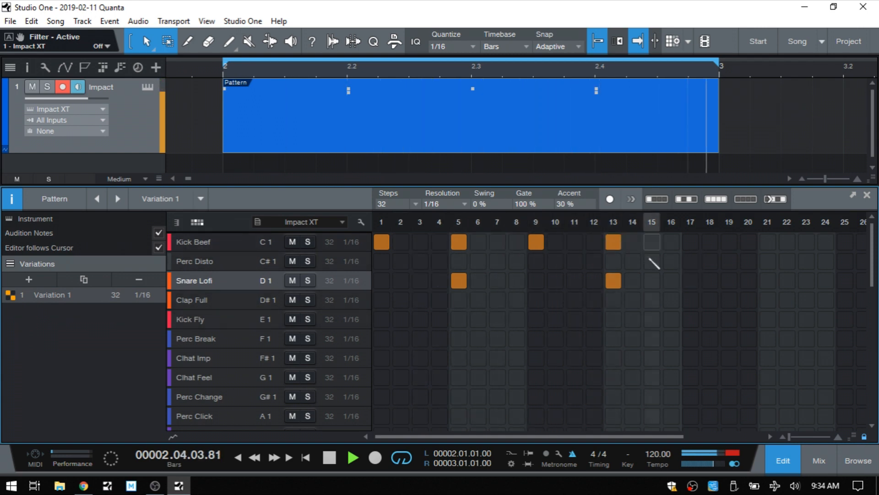
key(space)
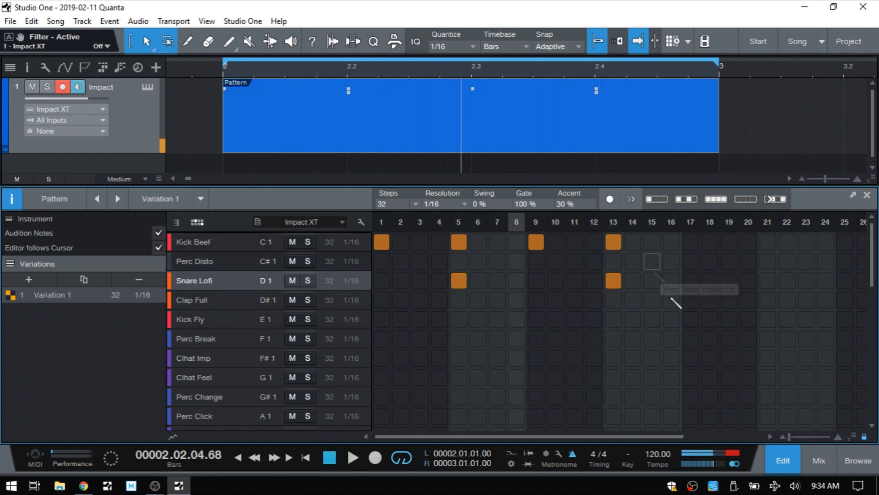
Close the pattern editor, then extend both the pattern clip and the loop range to bar 4.
click(775, 446)
key(w)
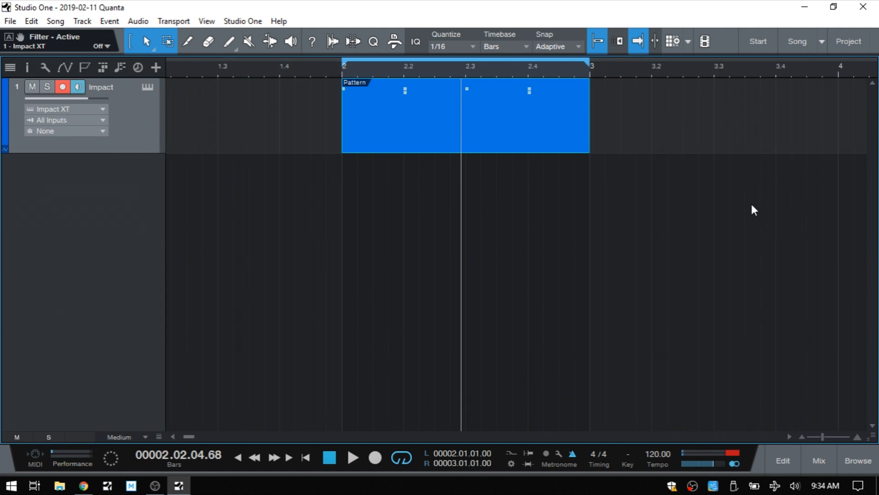
drag(594, 119, 842, 121)
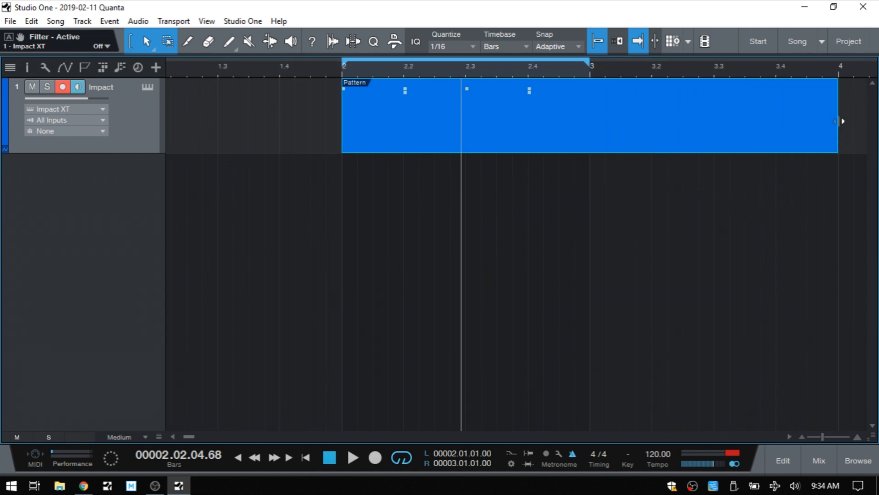
alt+click(839, 69)
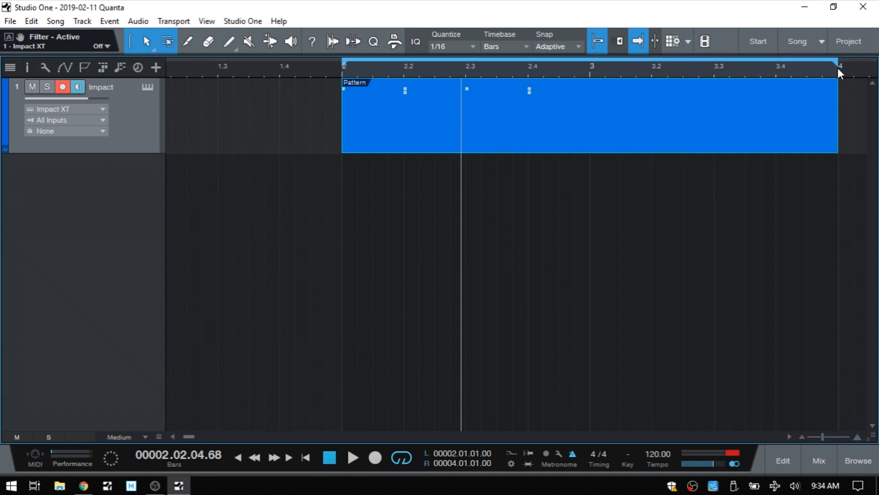
Reopen the pattern and play the two-bar loop, following the playback through steps 17 to 32.
double_click(614, 144)
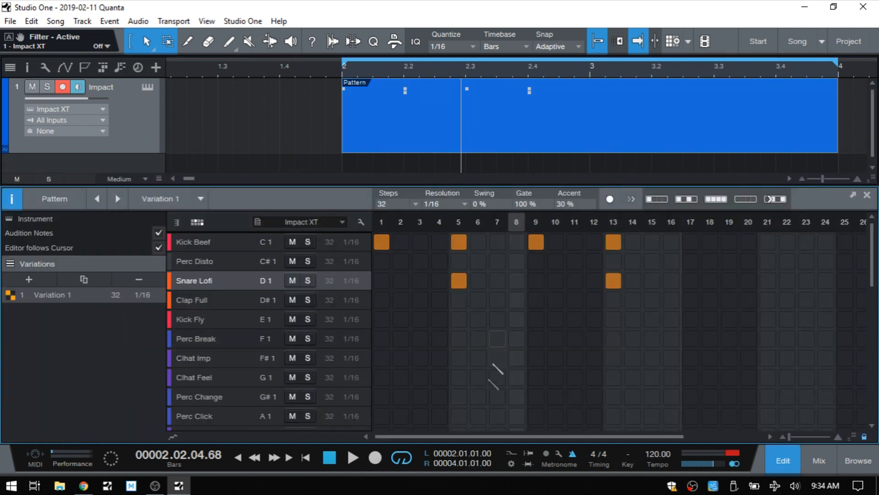
drag(481, 435, 492, 434)
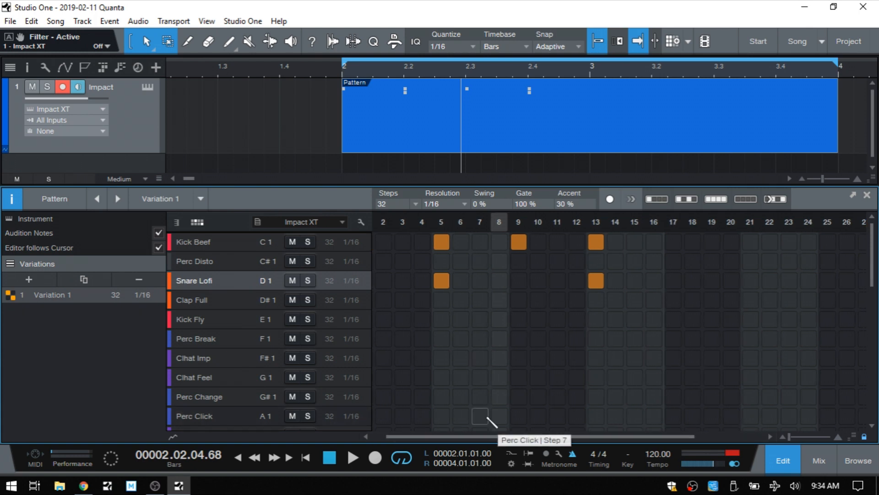
key(space)
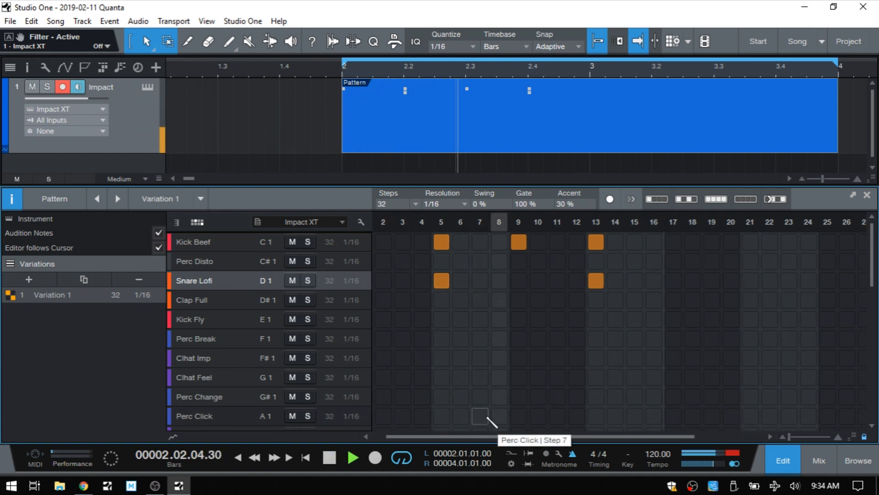
drag(491, 436, 623, 436)
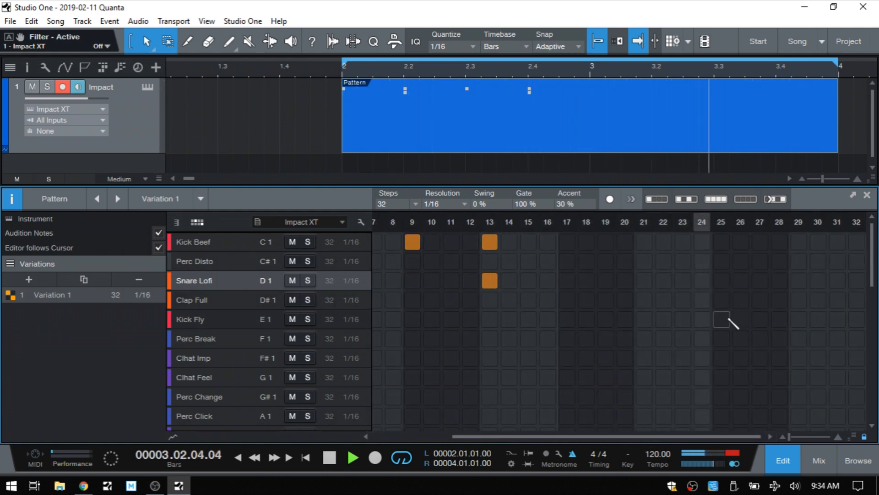
key(space)
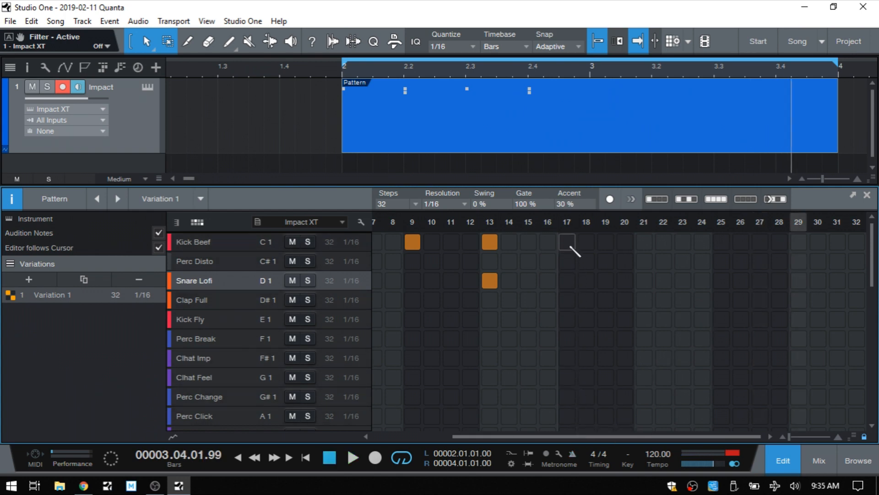
Add Kick Beef hits on steps 17, 23, 24 and 30 and Snare Lofi hits on steps 21 and 29.
click(568, 242)
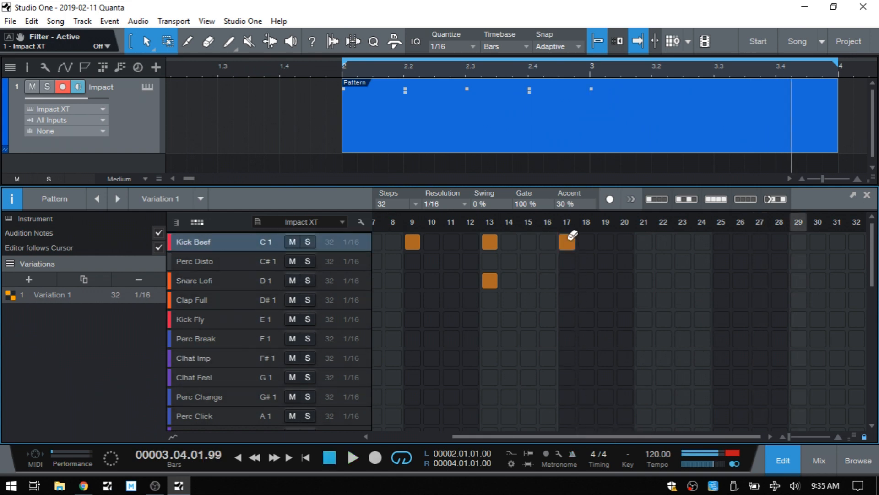
click(644, 282)
click(799, 280)
click(683, 242)
click(702, 243)
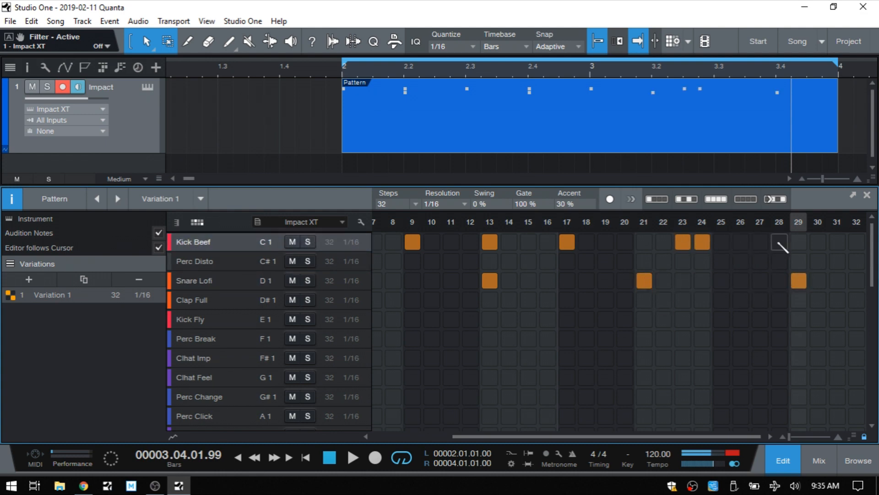
click(817, 242)
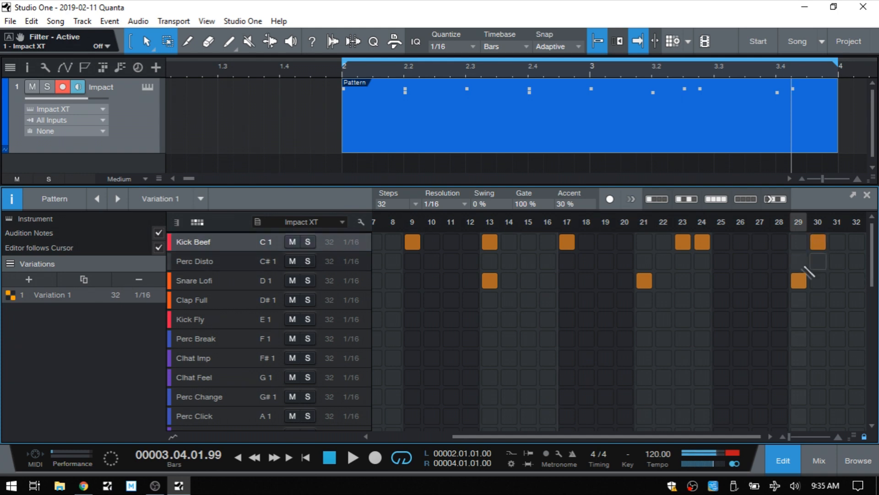
Play back the two-bar loop and look through the available step counts for the pattern.
key(space)
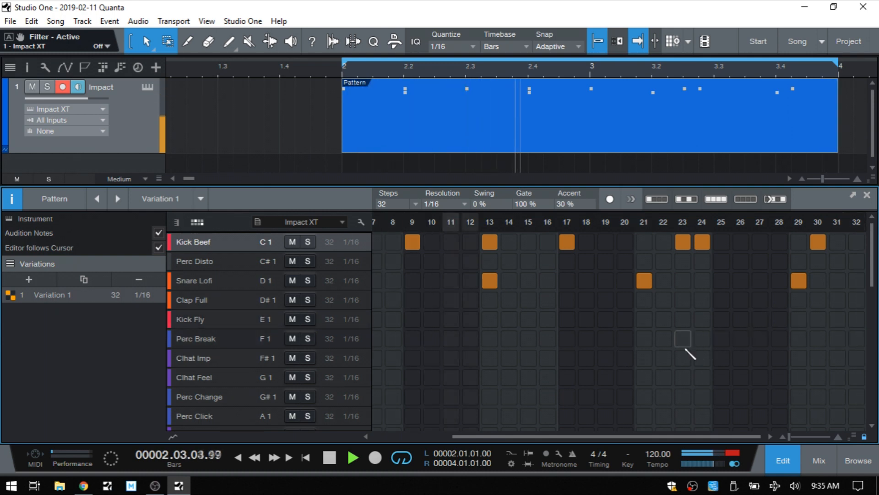
key(space)
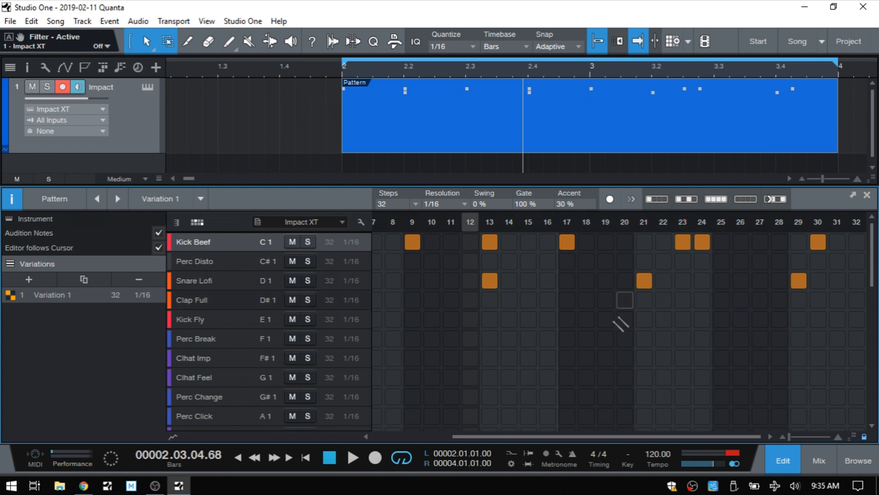
click(416, 202)
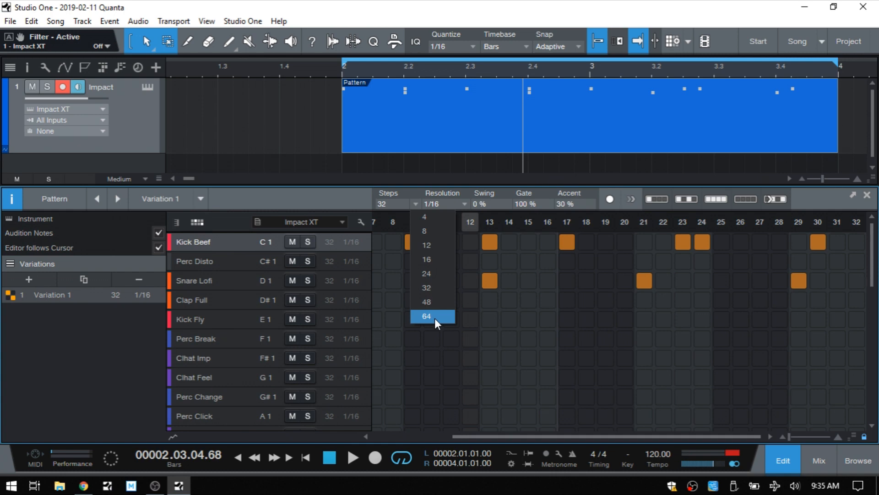
click(328, 196)
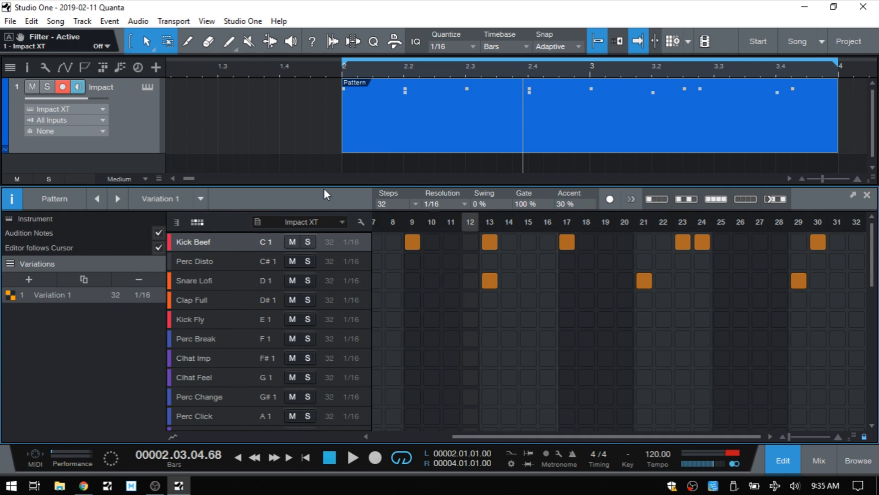
Try pattern lengths of 16, 15 and 2 steps, and return the pattern to 32 steps.
double_click(385, 204)
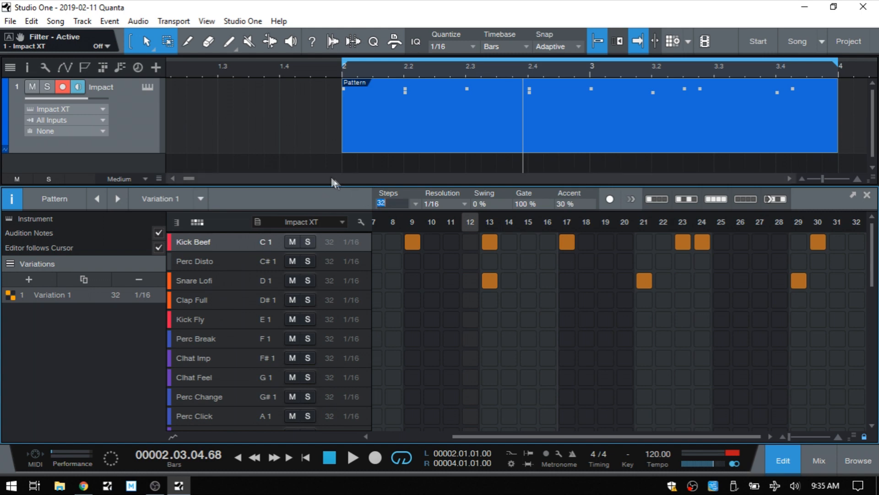
text(16)
key(Return)
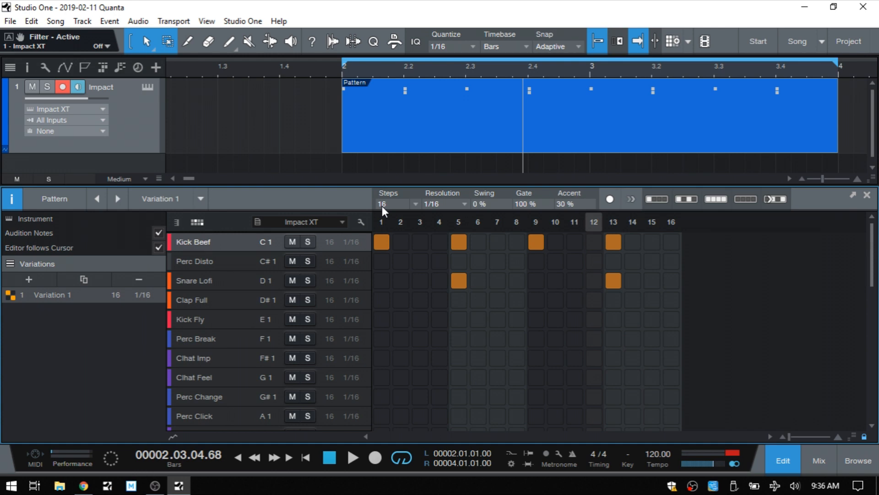
text(15)
key(Return)
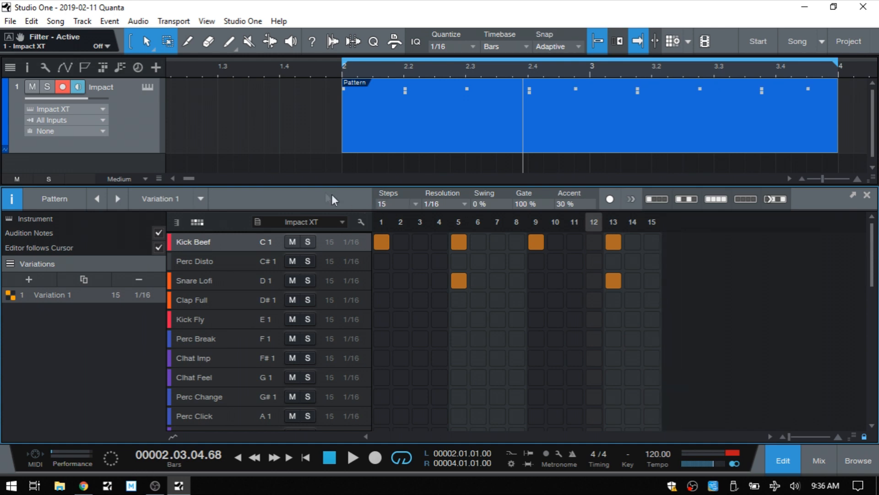
text(2)
key(Return)
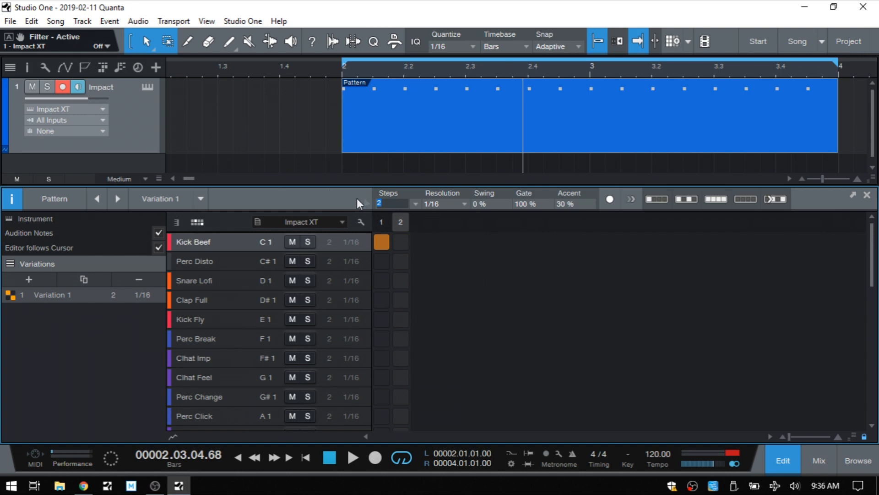
click(416, 204)
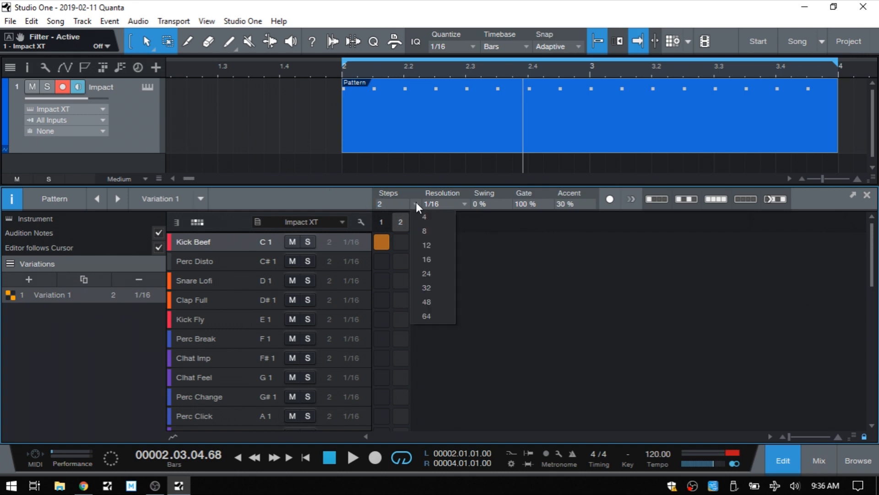
click(426, 289)
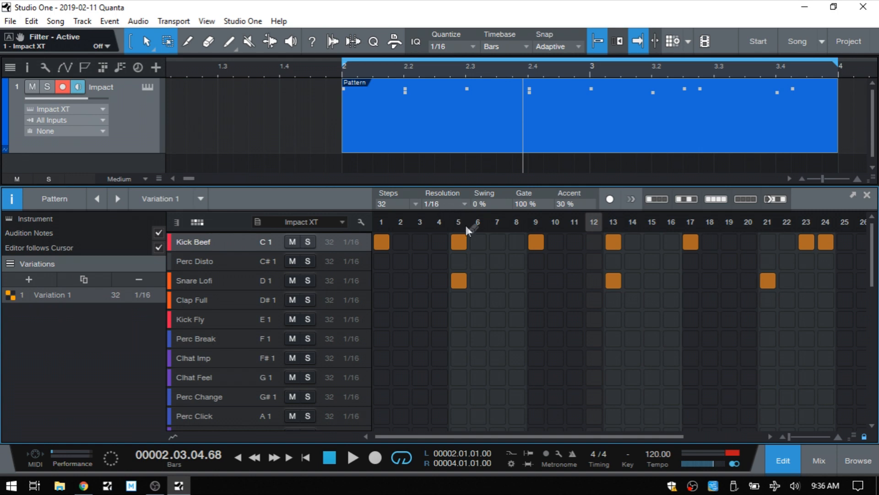
Set the pattern's resolution to 1/4 and play the loop to hear the slower timing.
click(465, 204)
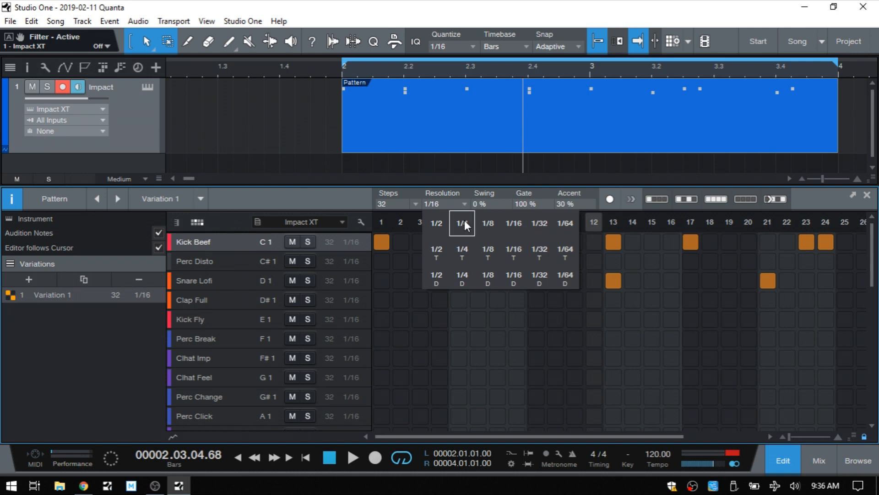
click(463, 222)
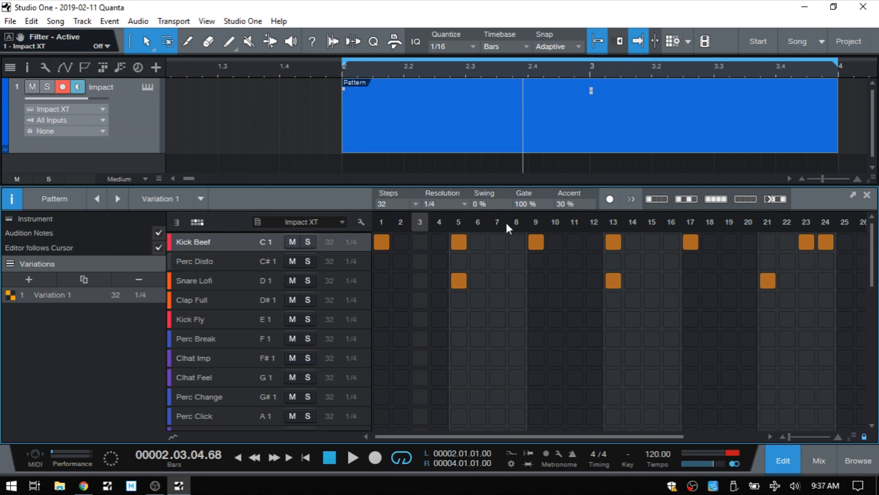
key(space)
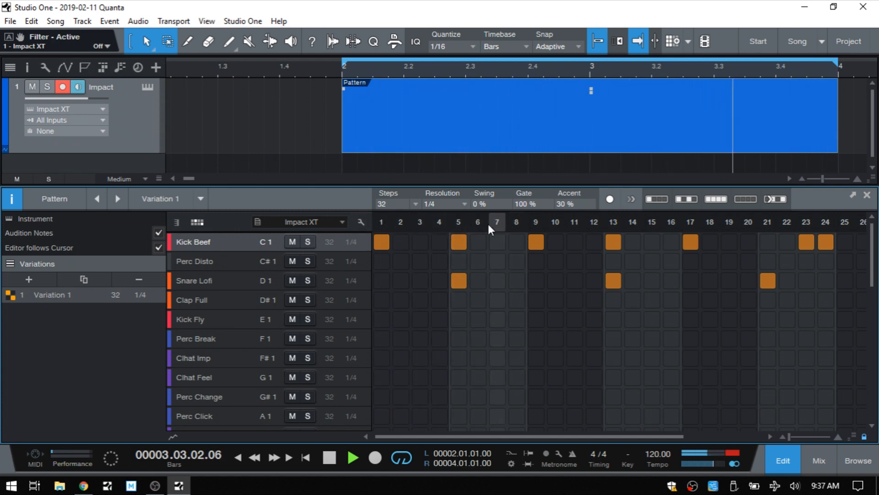
key(space)
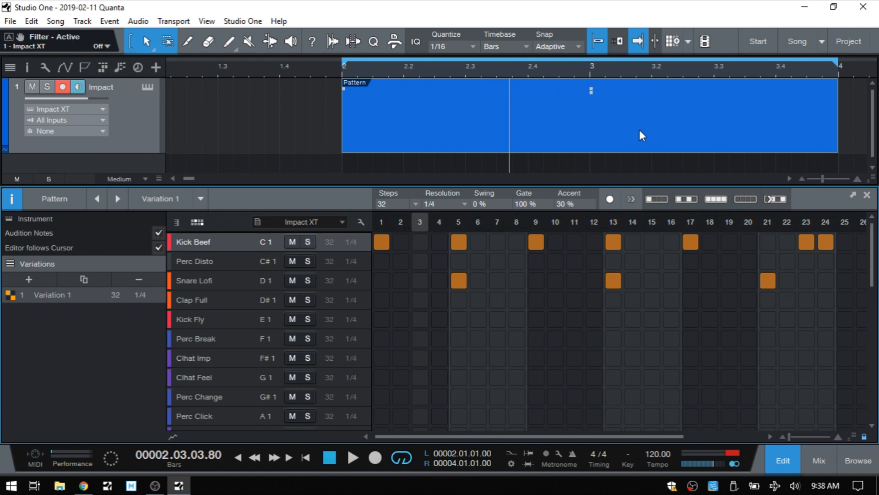
Set the pattern's resolution to 1/32 and play the loop to hear the faster timing.
click(465, 203)
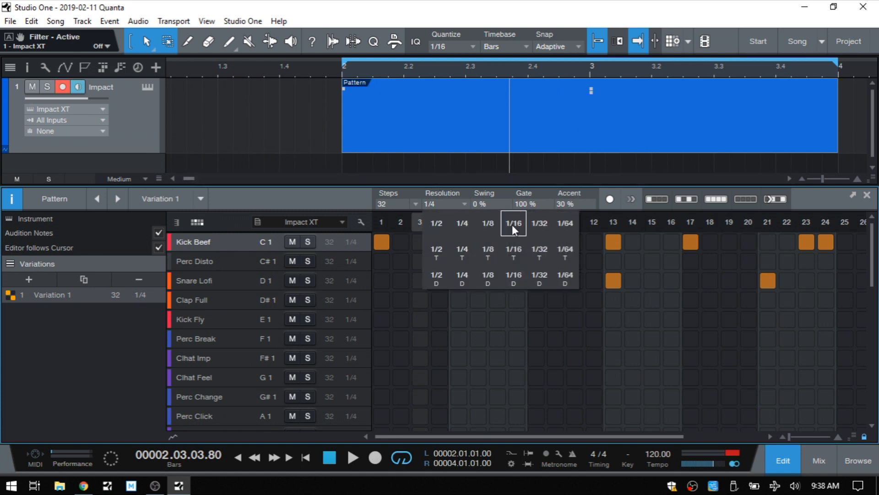
click(540, 224)
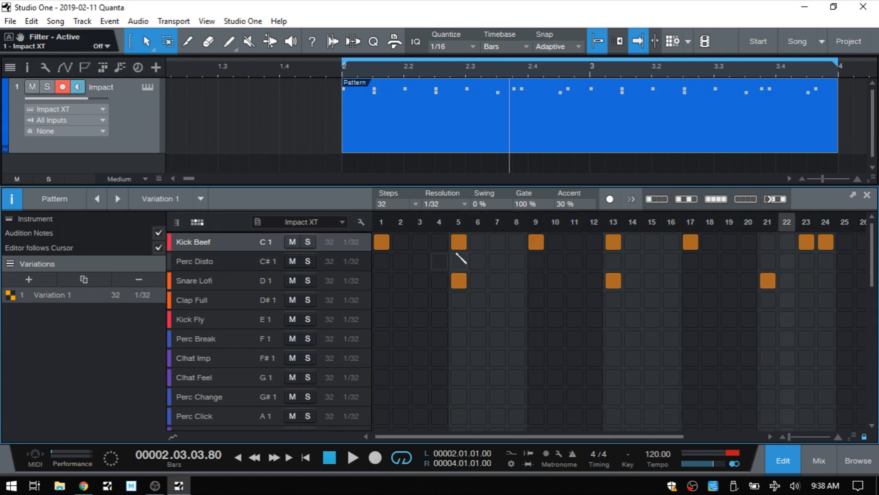
key(space)
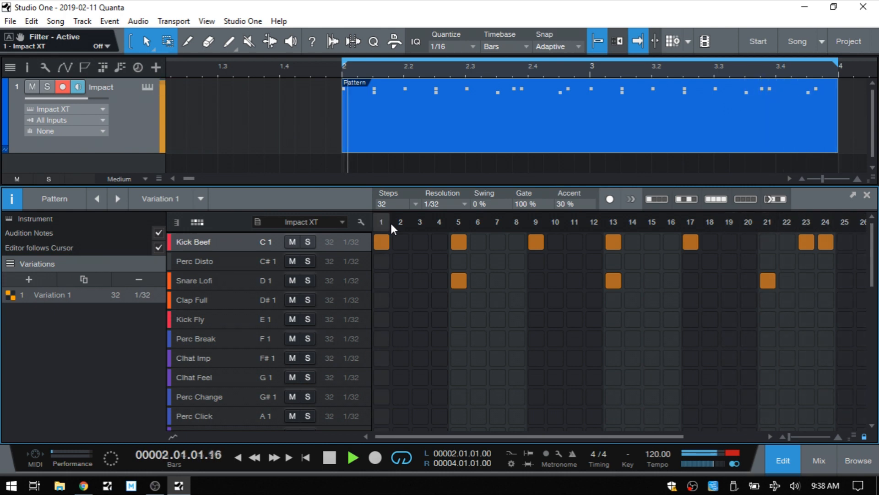
key(space)
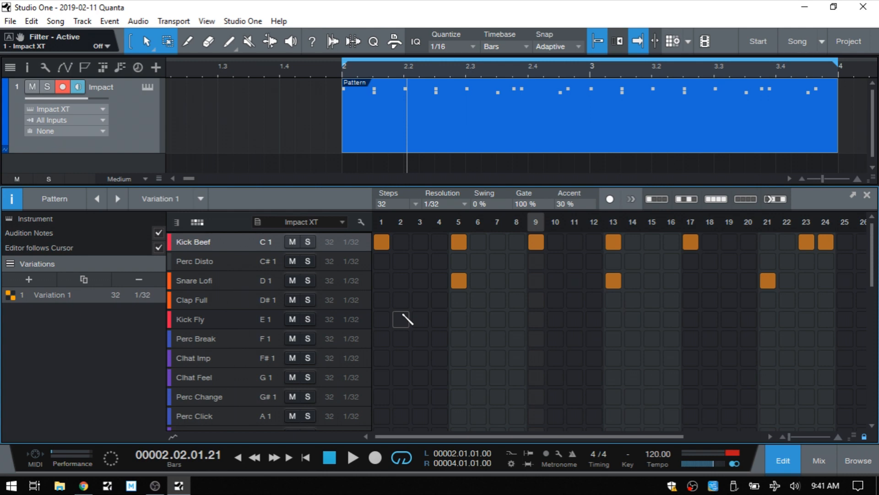
Set the pattern's resolution back to 1/16.
click(463, 204)
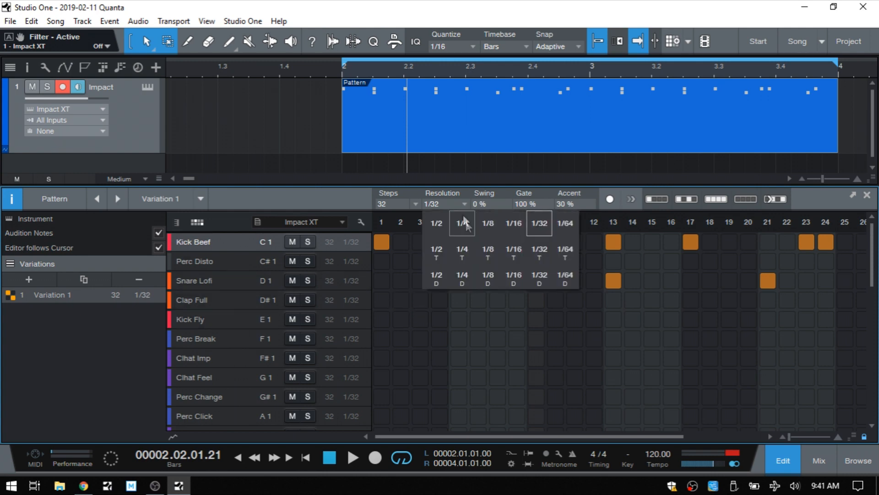
click(529, 224)
click(462, 205)
click(510, 226)
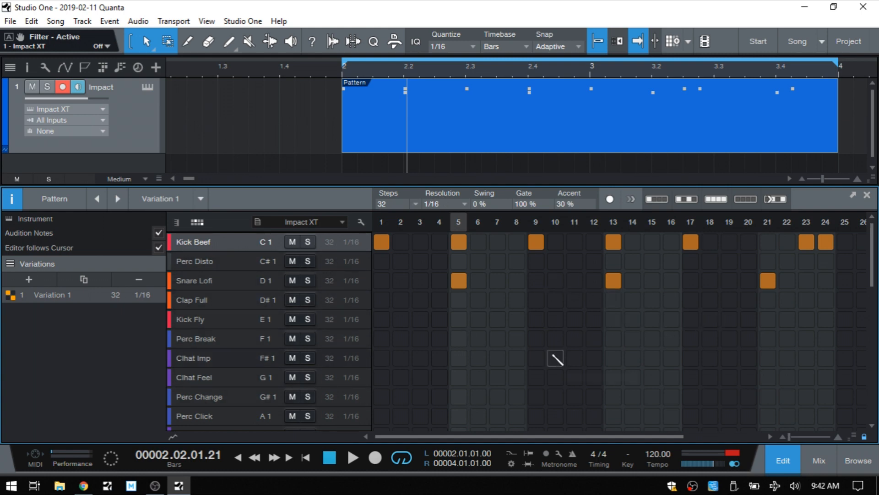
Clear the entire pattern and set its length to 16 steps.
right_click(551, 354)
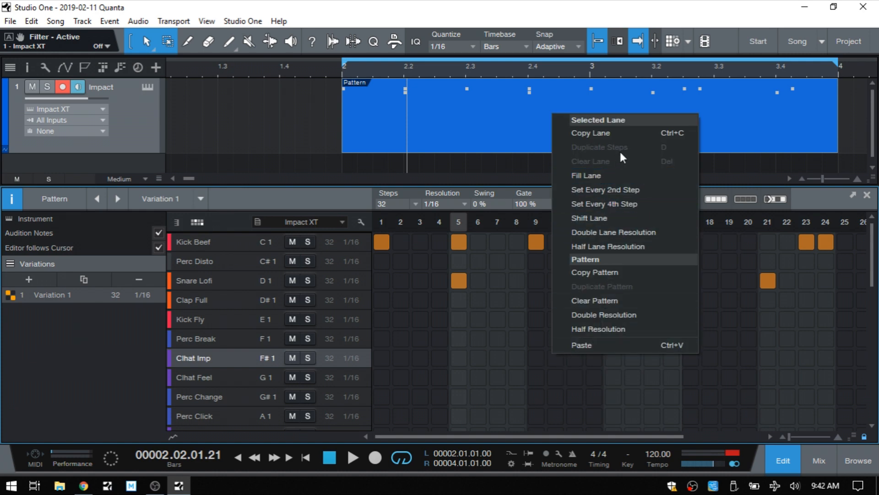
click(612, 301)
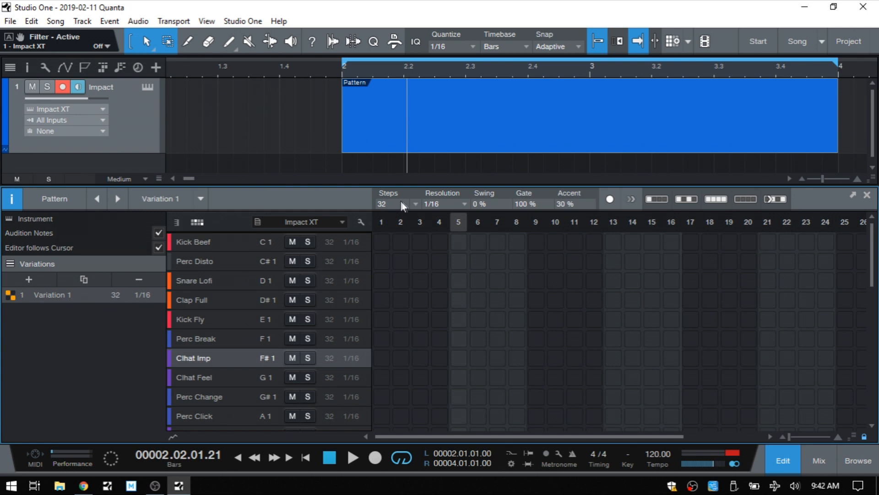
click(415, 205)
click(433, 258)
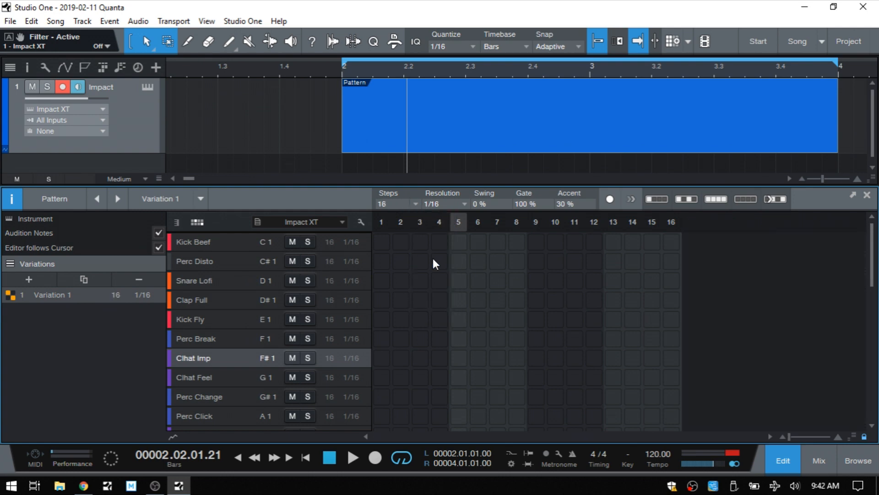
Shorten both the pattern clip and the loop range so they end at bar 3.
drag(840, 110, 589, 110)
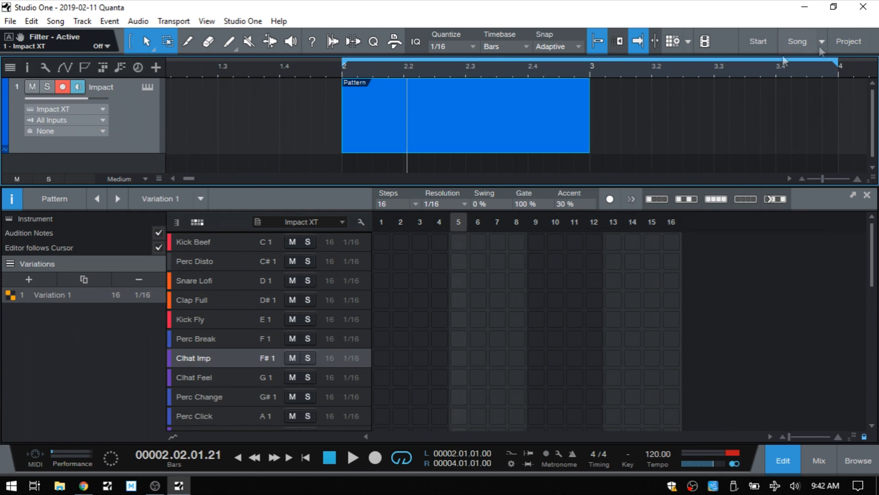
drag(840, 60, 592, 59)
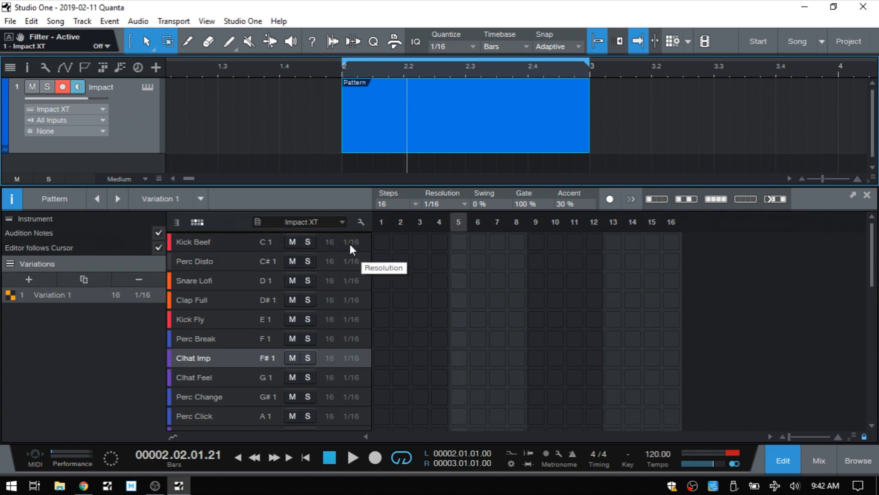
Limit the Kick Beef lane to 4 steps with a hit on step 1, and play the loop back.
double_click(330, 240)
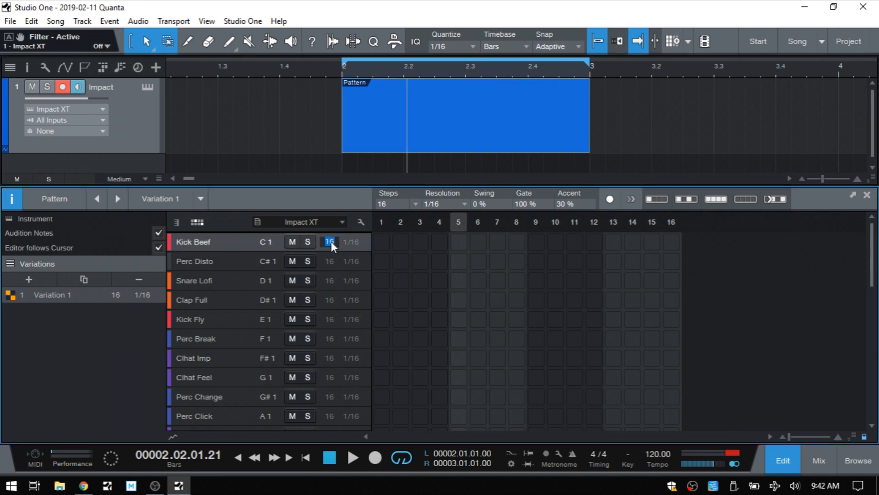
text(4)
key(Return)
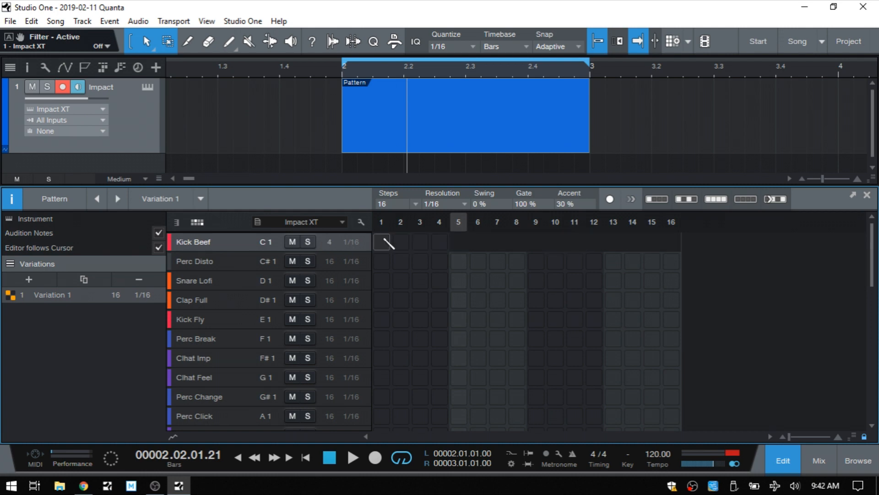
click(381, 241)
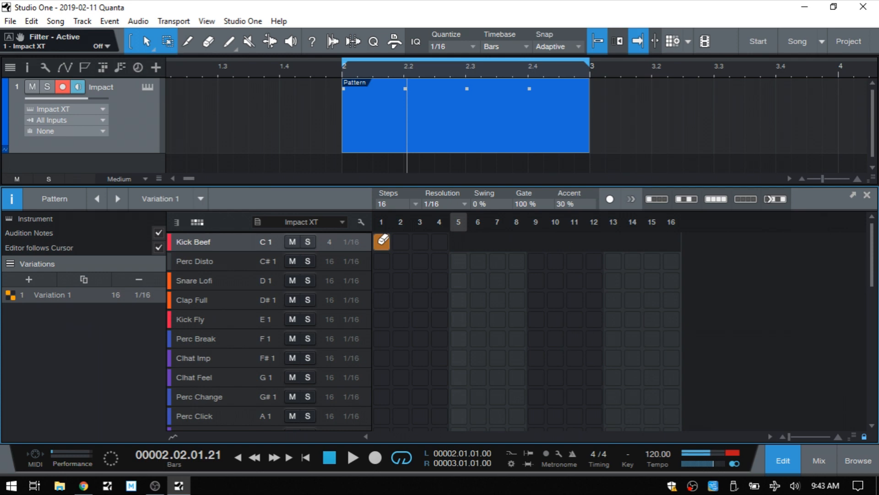
key(space)
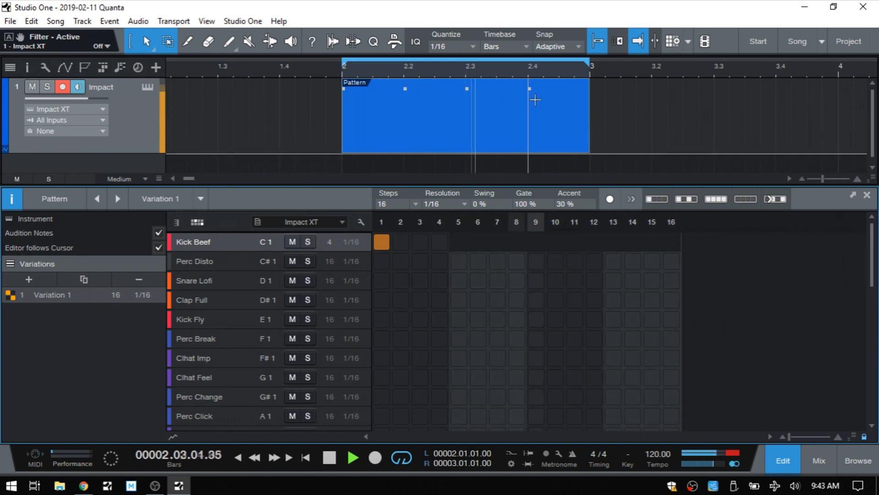
key(space)
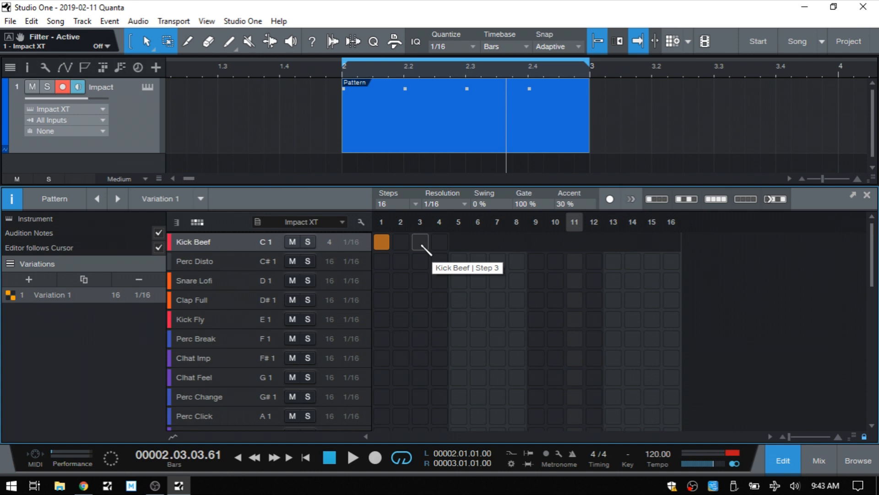
Add a Snare Lofi hit on step 5, limit that lane to 8 steps, and play the loop back.
click(457, 281)
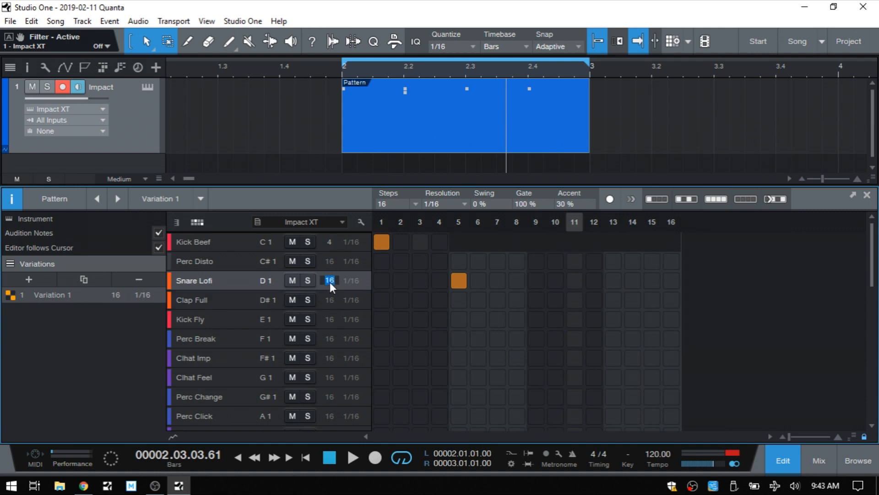
text(8)
key(Return)
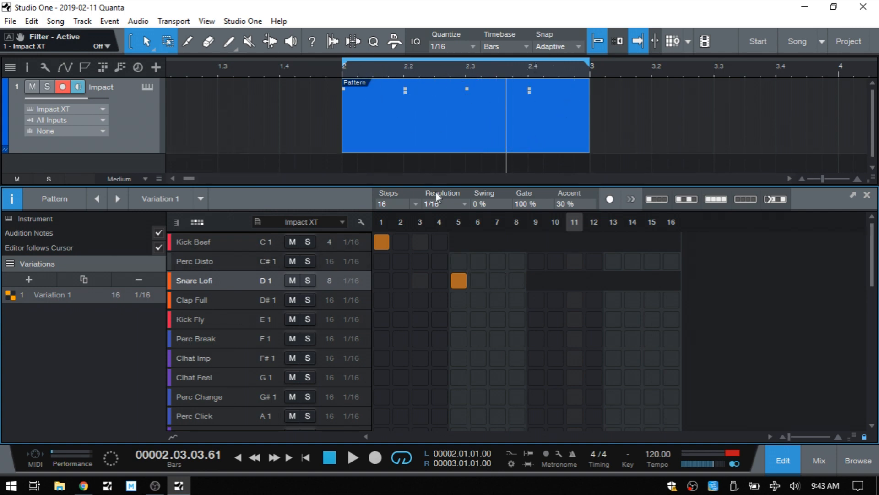
key(space)
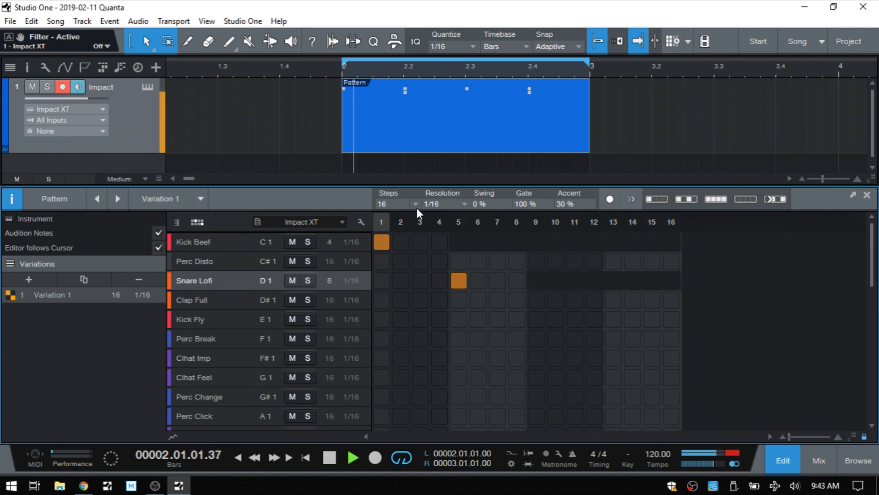
key(space)
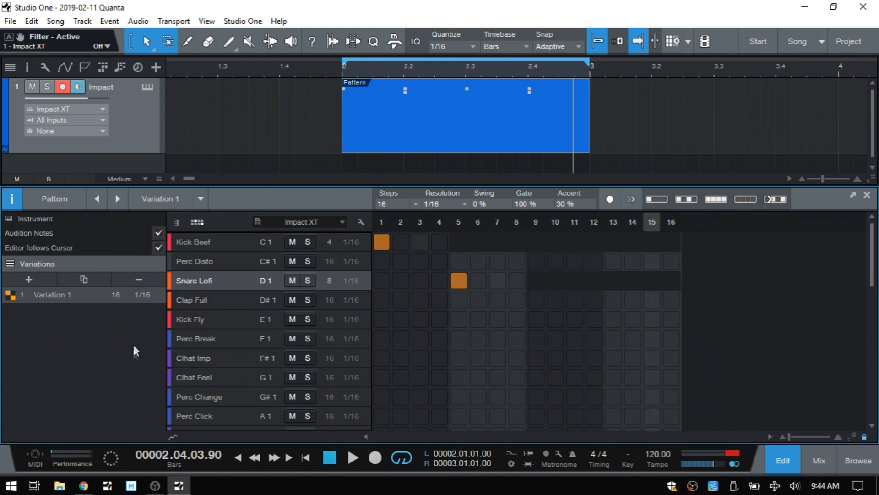
Fill all 16 steps of the Clhat Imp lane with hits and play the loop back.
click(191, 360)
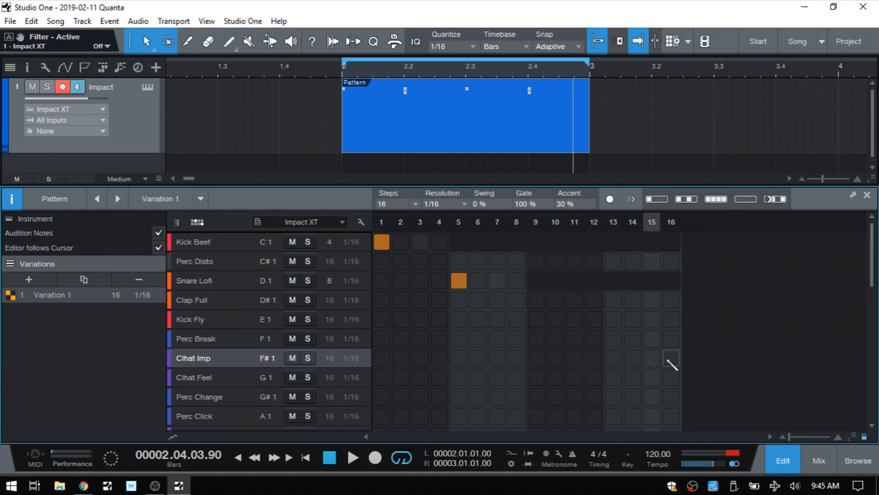
mouse_move(379, 361)
mouse_down()
mouse_move(650, 363)
mouse_move(670, 355)
mouse_up()
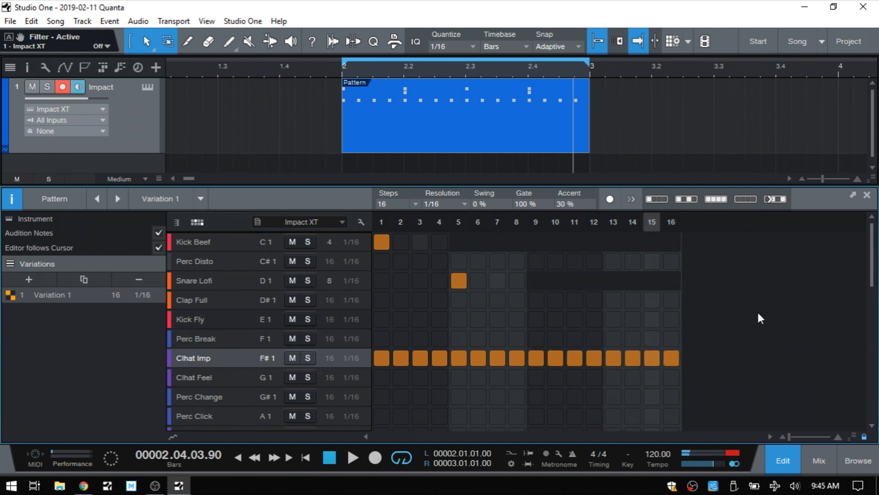
key(space)
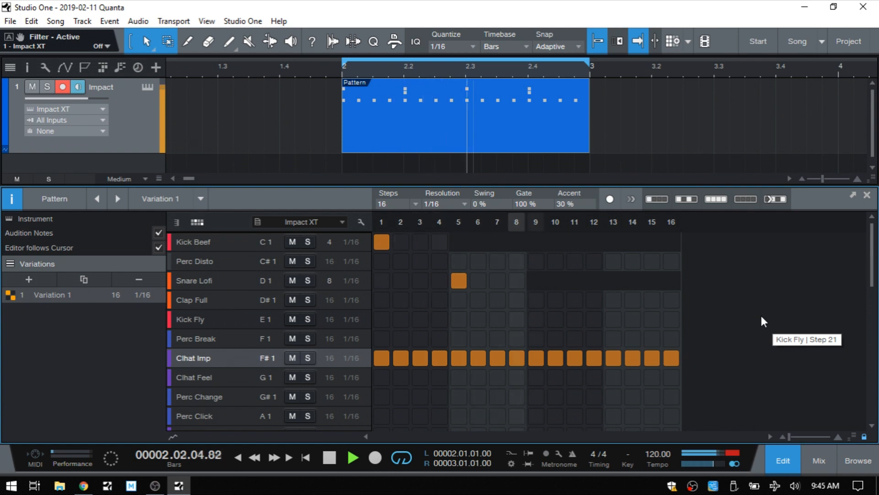
key(space)
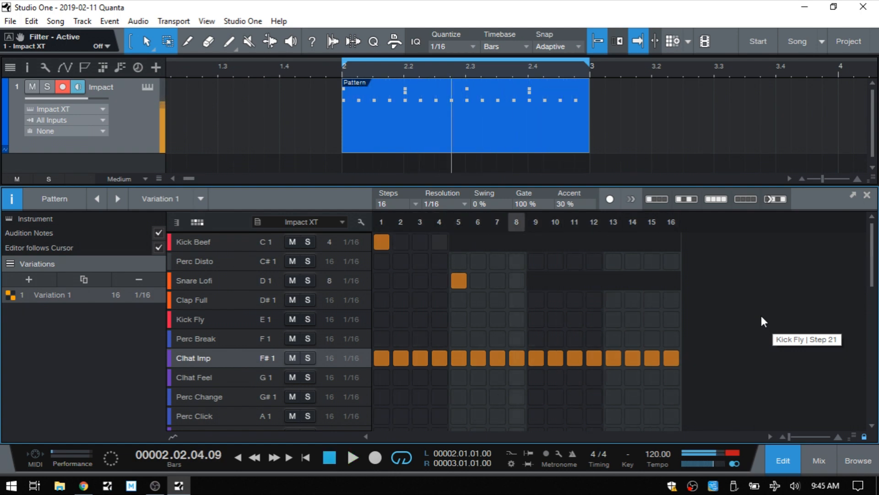
Set the Clhat Imp lane's resolution to 1/32 and play the loop back.
click(351, 358)
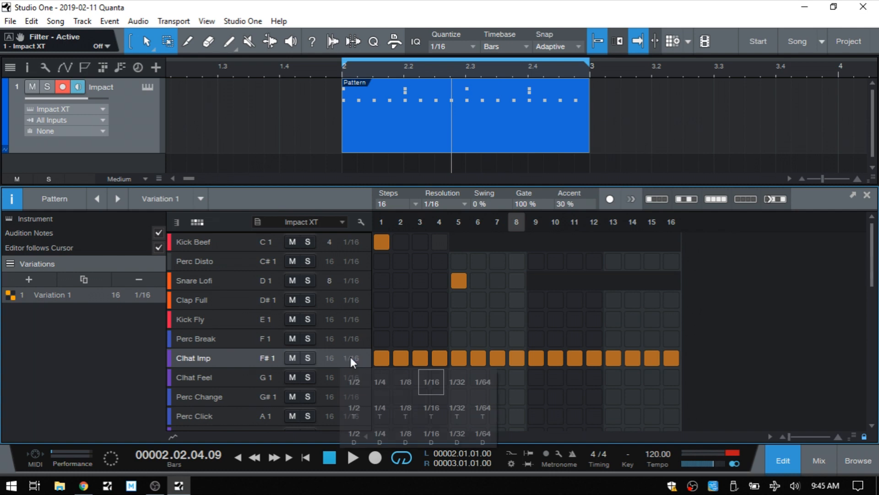
click(457, 384)
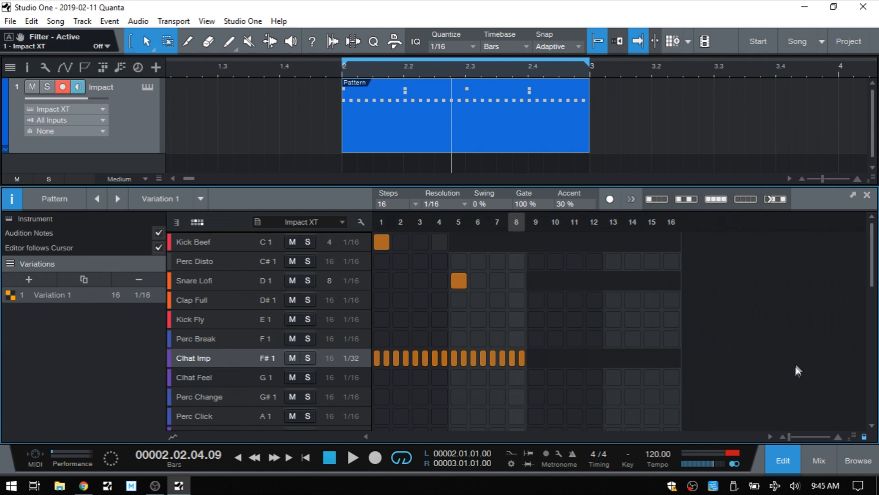
key(space)
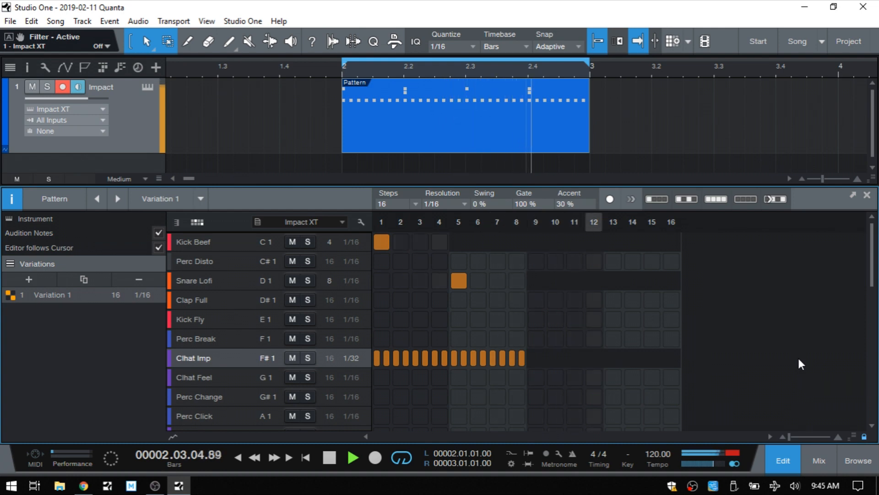
key(space)
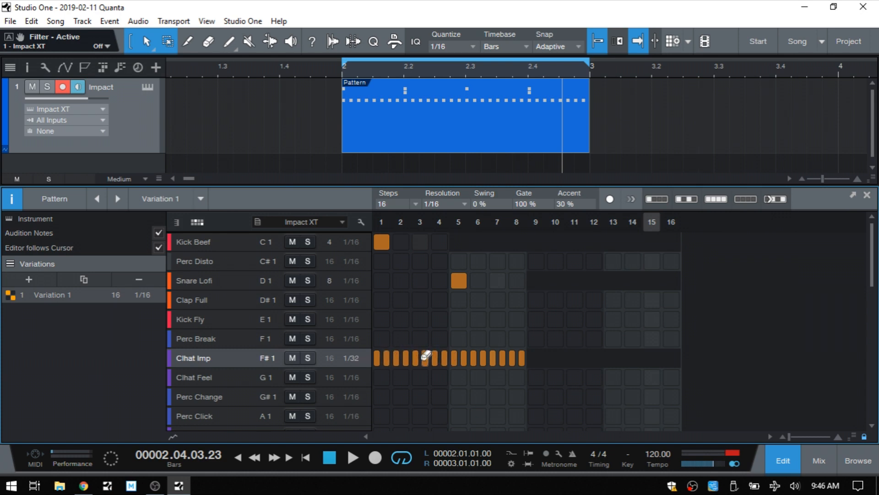
Raise the Clhat Imp lane's resolution to 1/64 and listen to the loop.
click(352, 359)
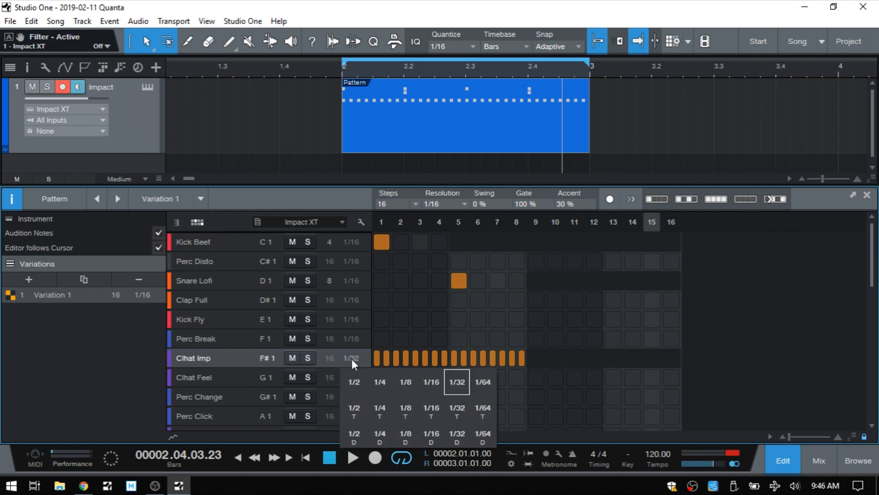
click(483, 383)
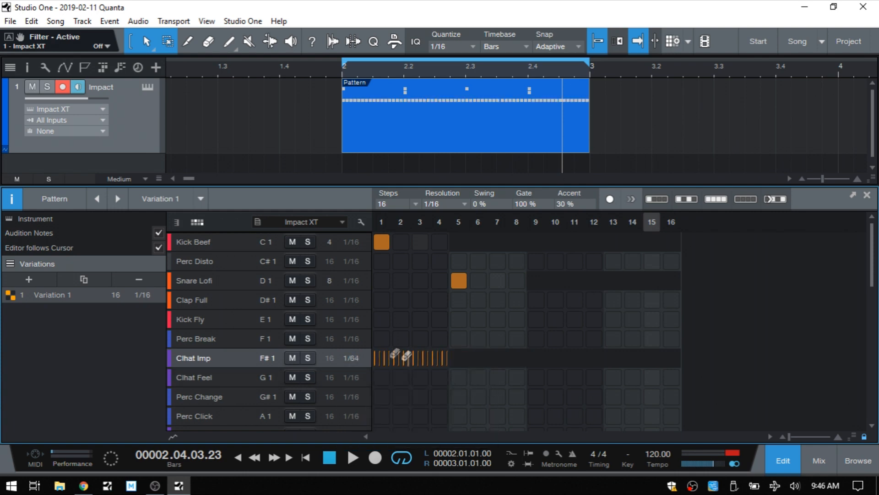
key(space)
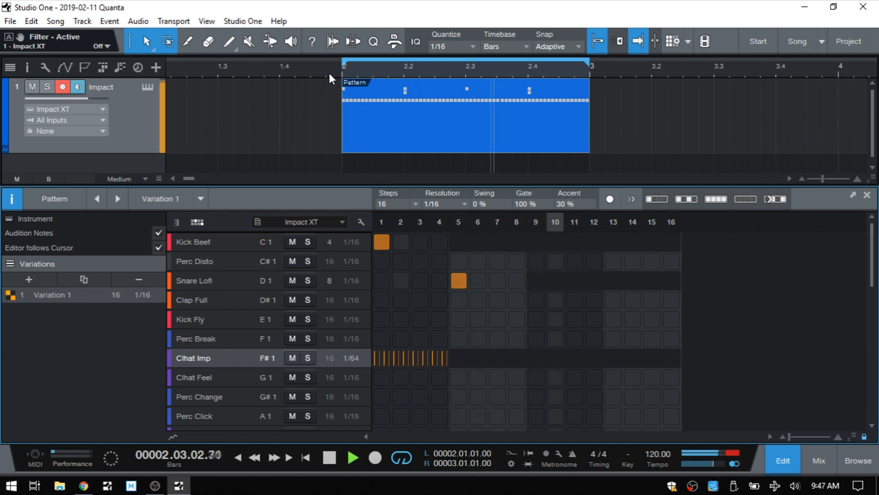
key(space)
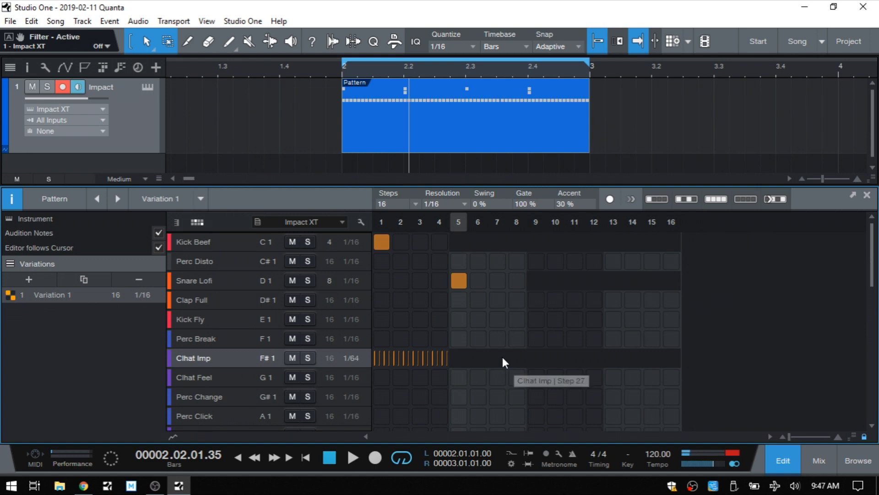
Clear the entire pattern and set it to 16 steps at 1/4 resolution.
right_click(531, 325)
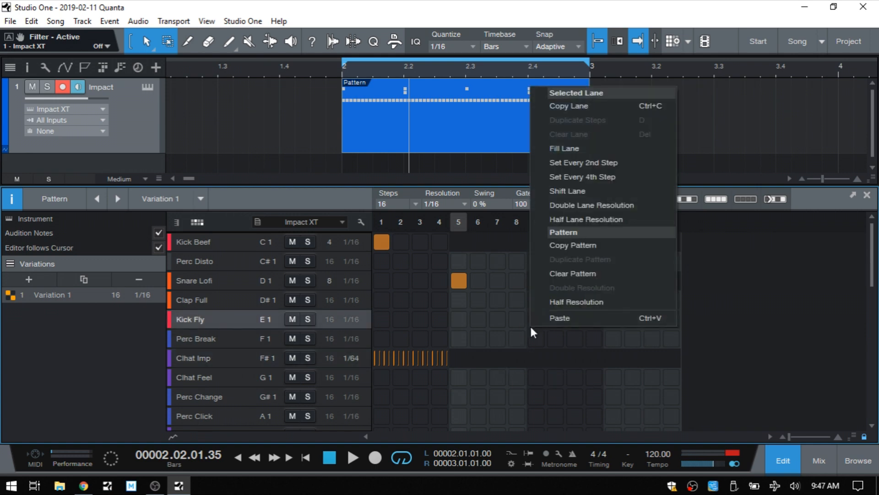
click(579, 274)
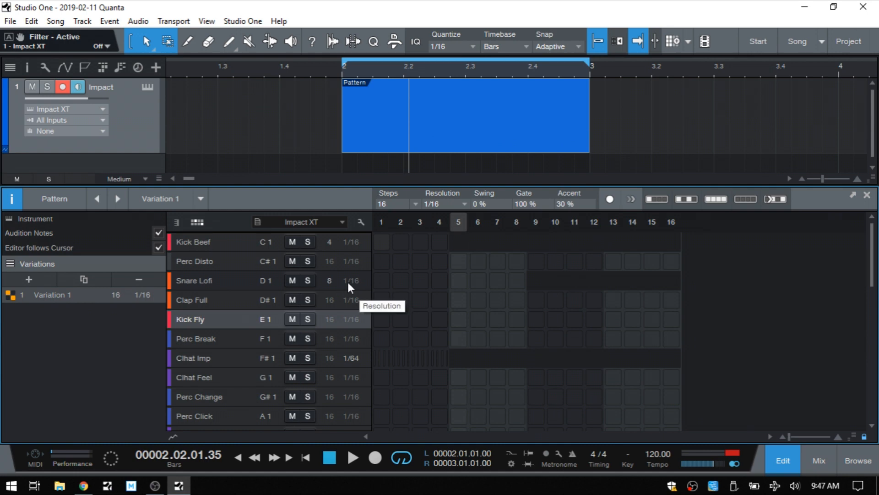
click(418, 202)
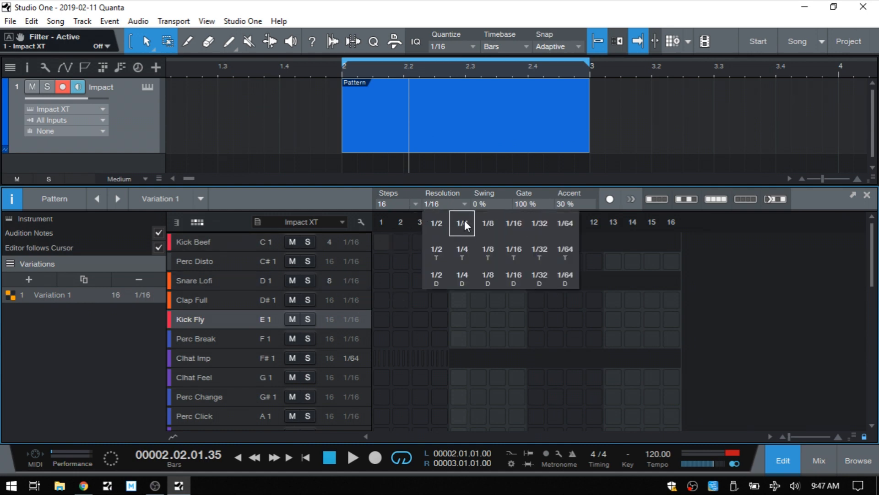
click(464, 220)
click(415, 204)
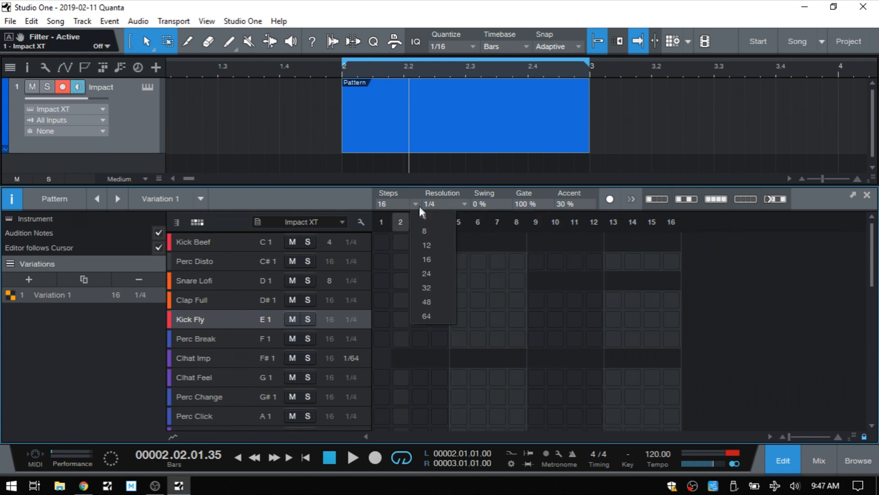
click(429, 258)
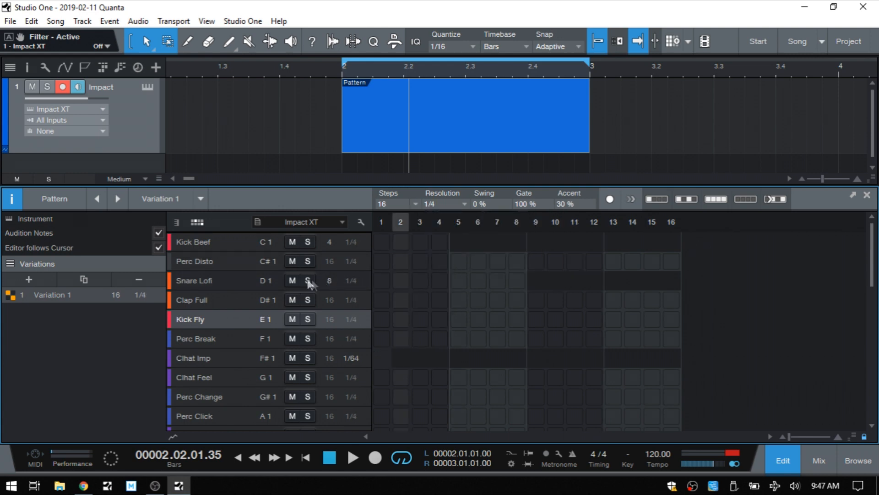
Set the step counts of the Snare Lofi and Kick Beef lanes to 16.
double_click(329, 280)
text(16)
key(Return)
double_click(332, 242)
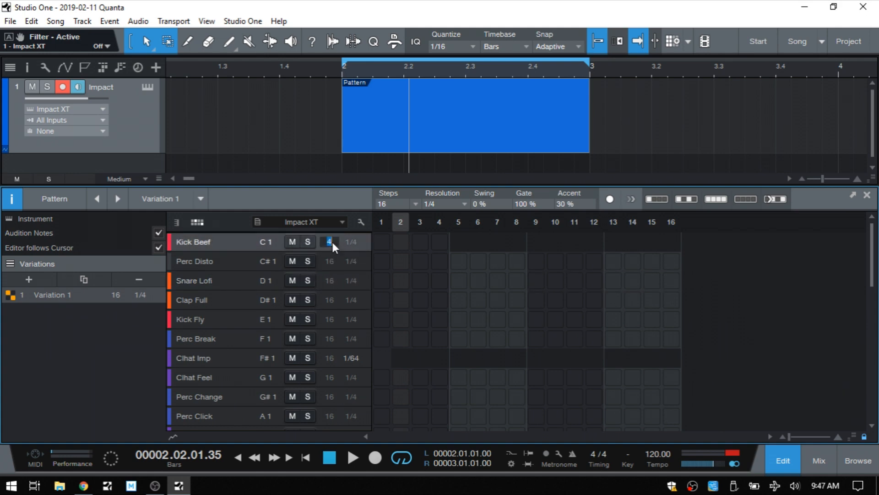
text(16)
key(Return)
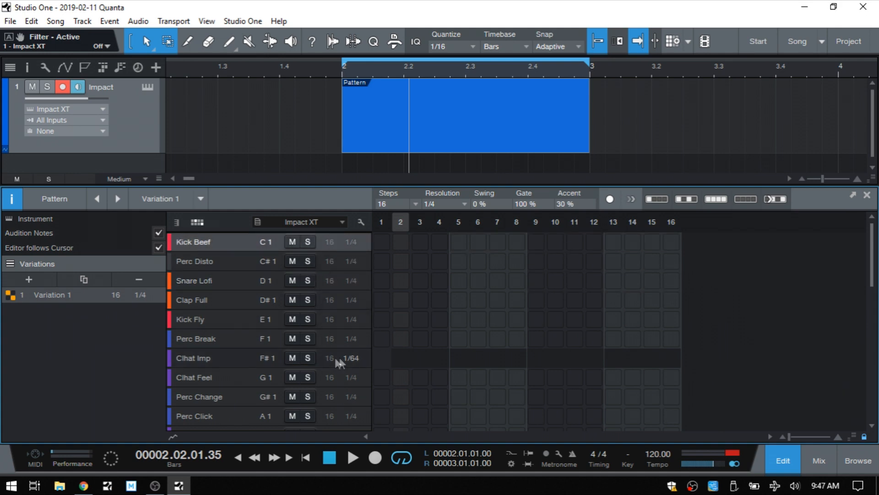
Set the resolution of both the Clhat Imp lane and the whole pattern to 1/16.
click(354, 360)
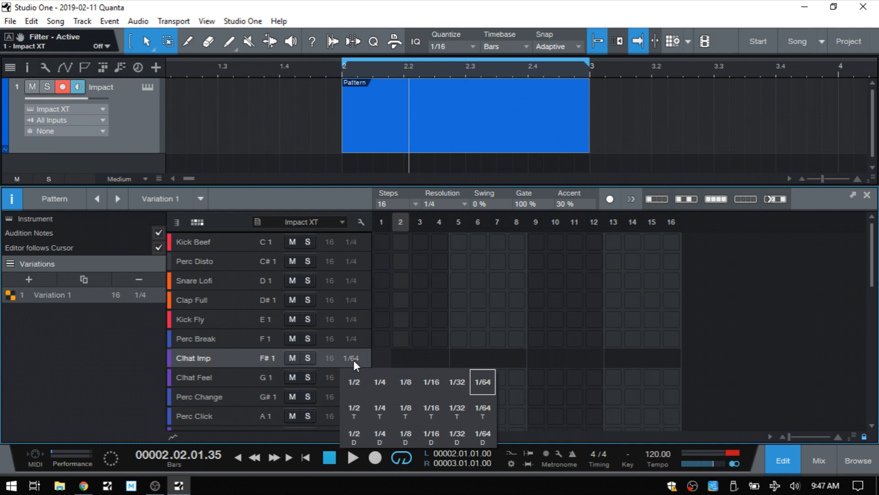
click(435, 387)
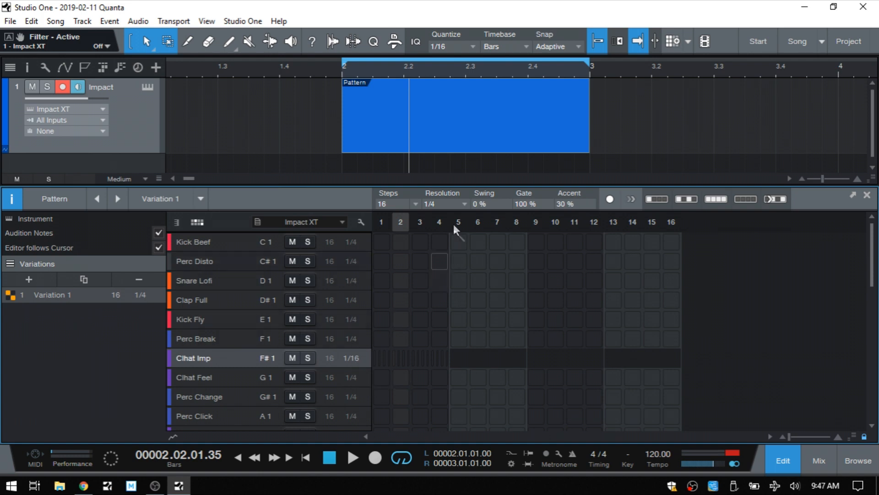
click(465, 201)
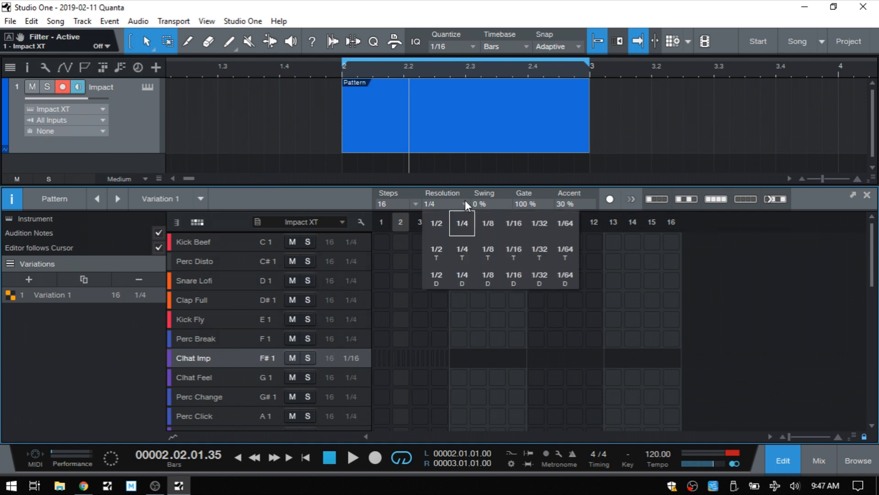
click(514, 223)
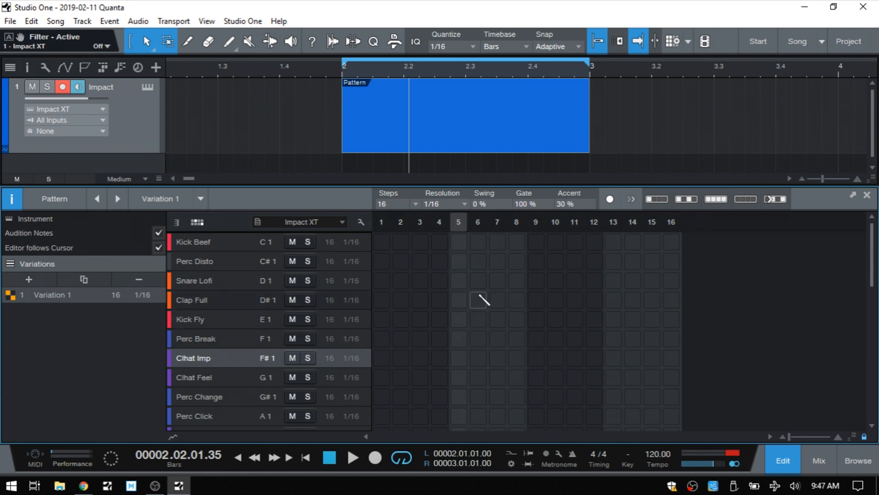
Place Kick Beef hits on steps 1, 5, 9 and 13.
right_click(487, 294)
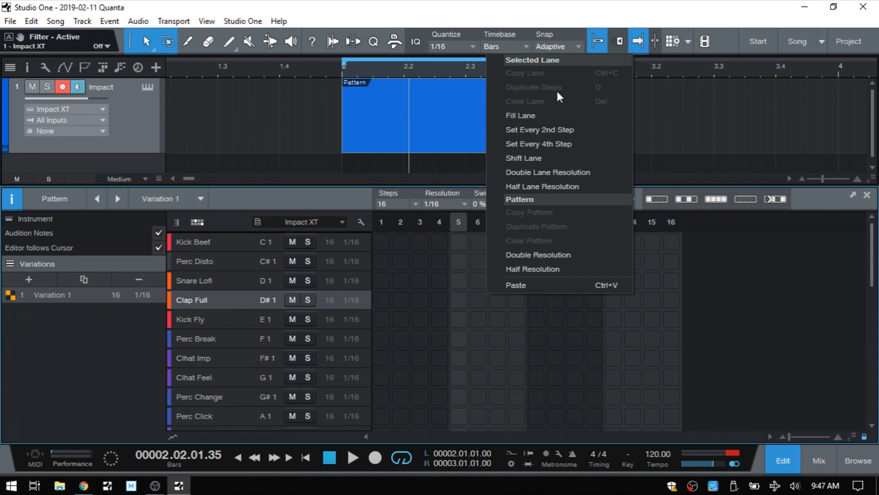
click(232, 243)
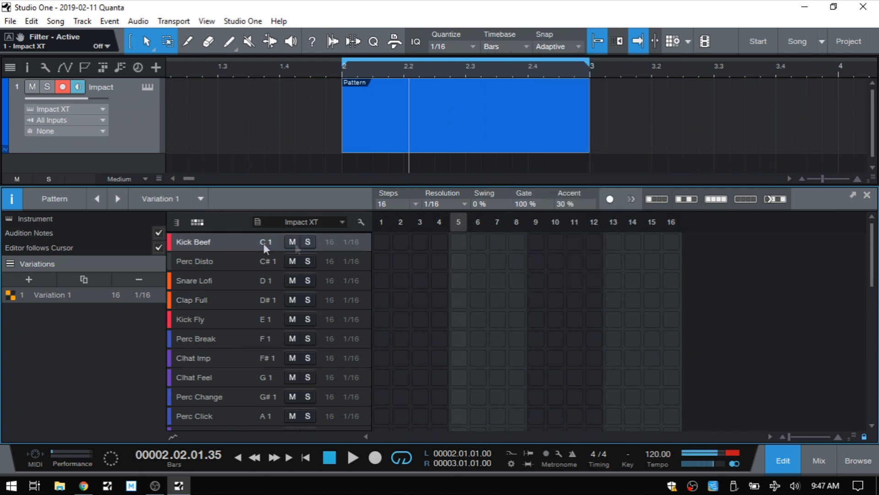
click(385, 241)
click(459, 242)
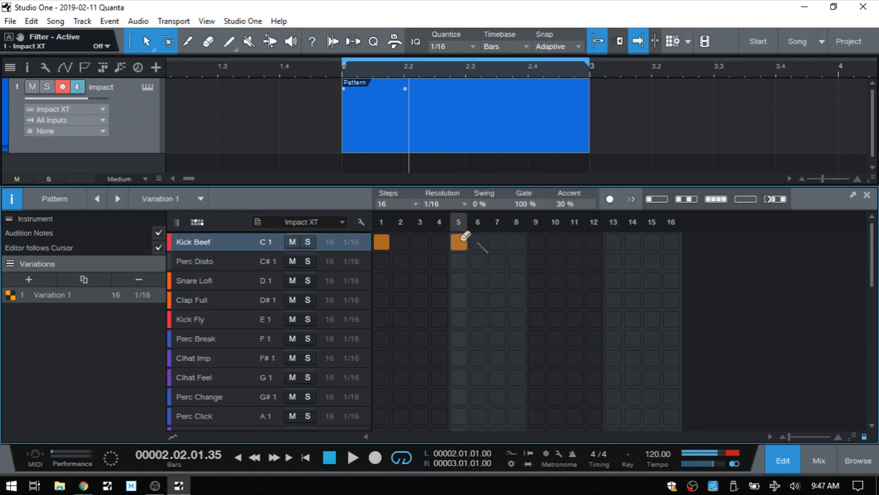
click(535, 242)
click(613, 242)
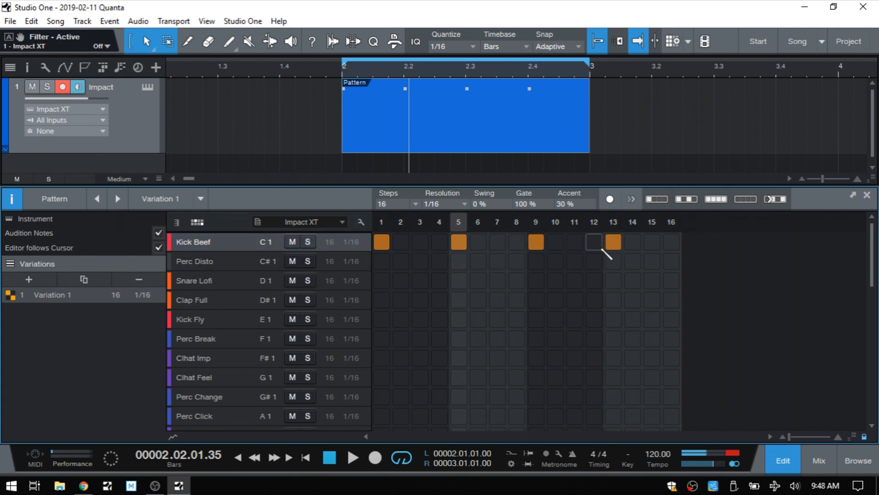
Copy the Kick Beef lane's steps into the Kick Fly lane and play the loop back.
right_click(431, 246)
click(467, 25)
click(194, 316)
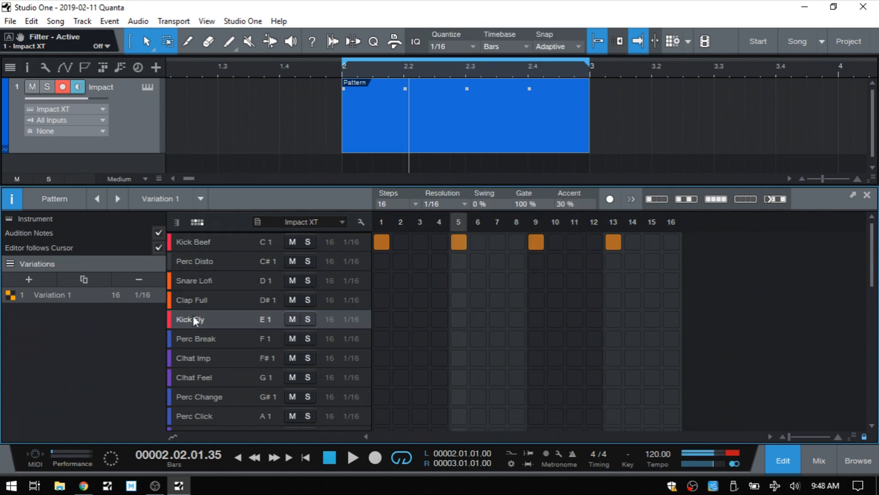
right_click(219, 320)
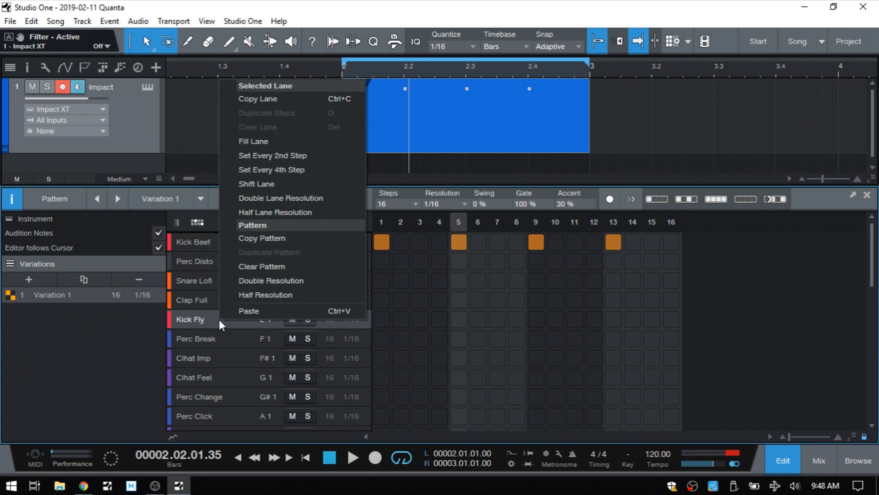
click(250, 310)
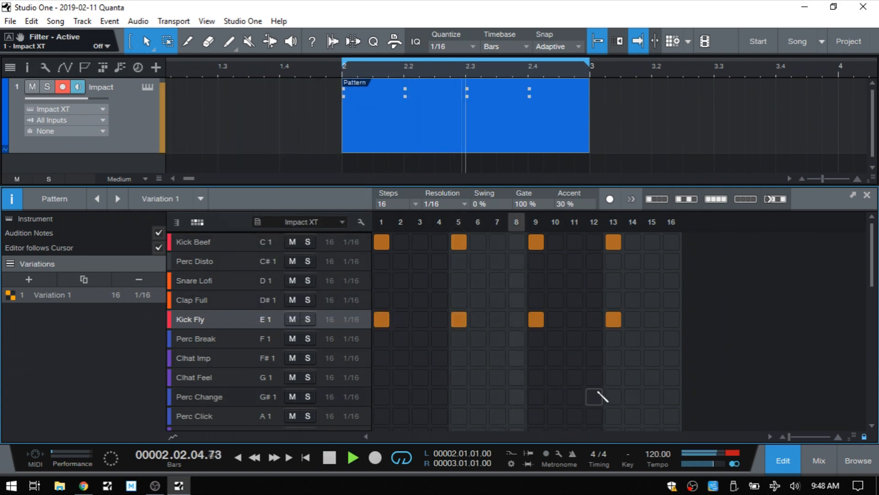
key(space)
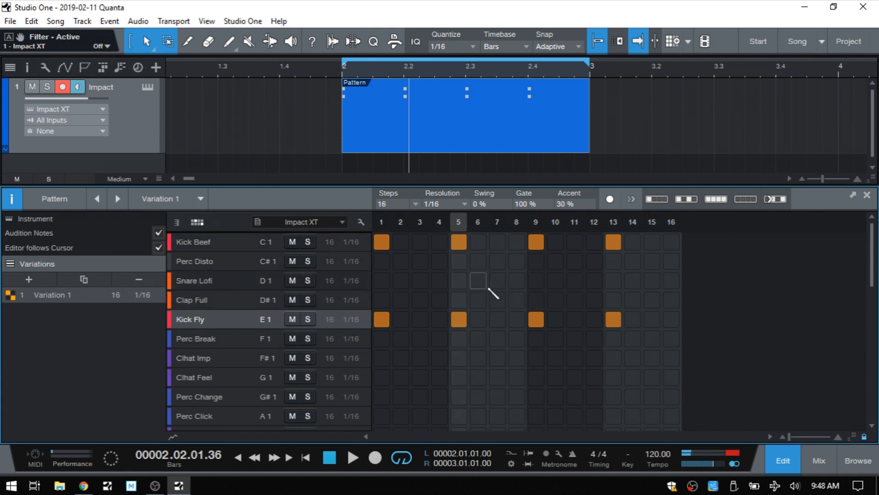
Remove the Kick Fly hits on steps 9 and 13, leaving no stray hit in the Perc Change lane.
right_click(488, 288)
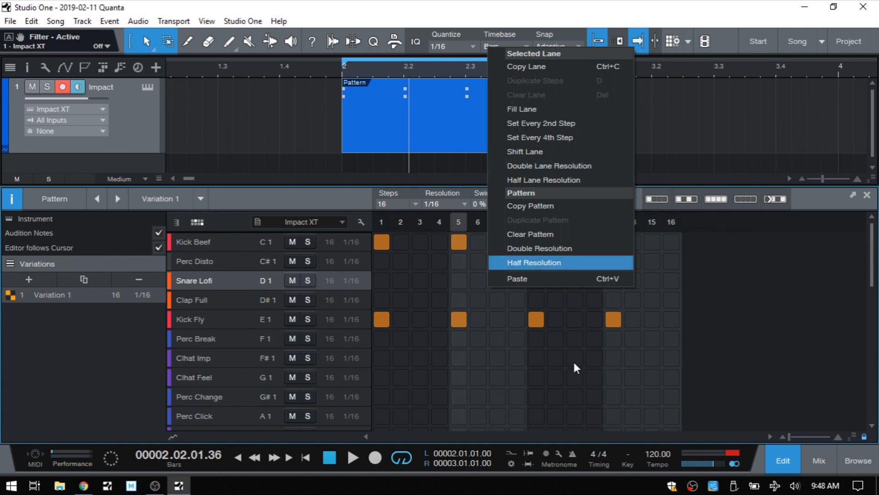
click(574, 397)
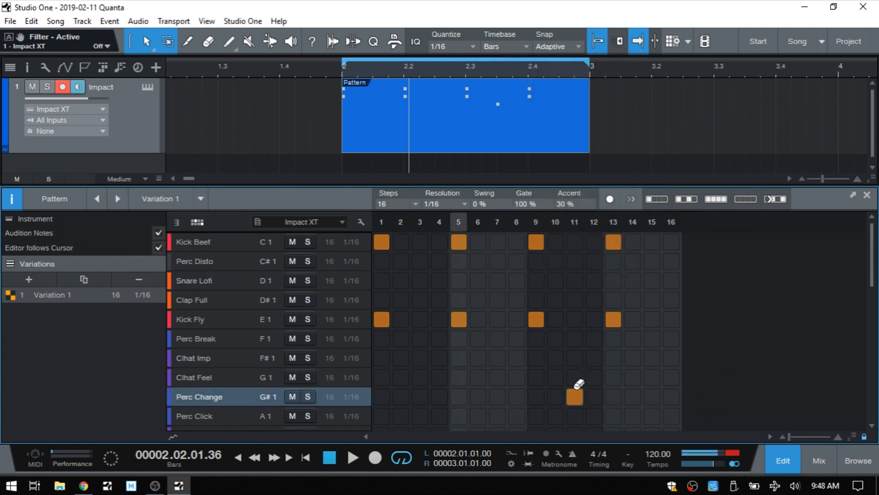
click(616, 323)
click(539, 324)
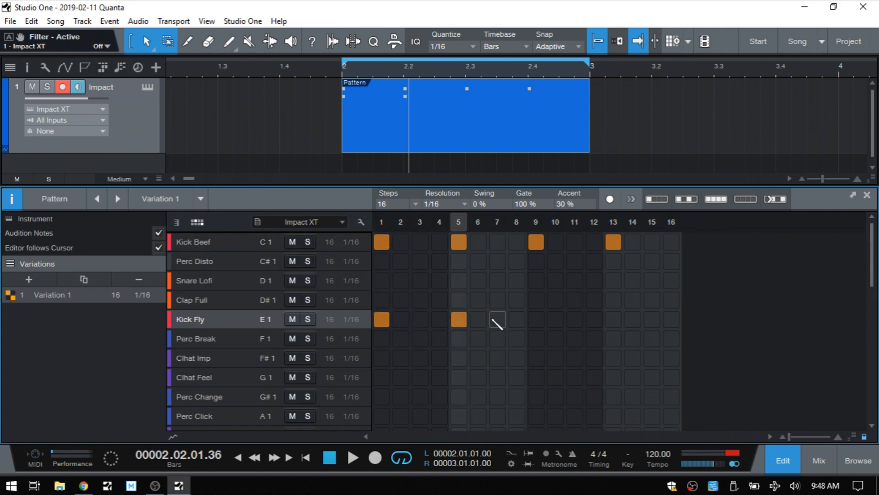
Duplicate the Kick Fly lane's existing steps across the rest of the lane.
right_click(230, 317)
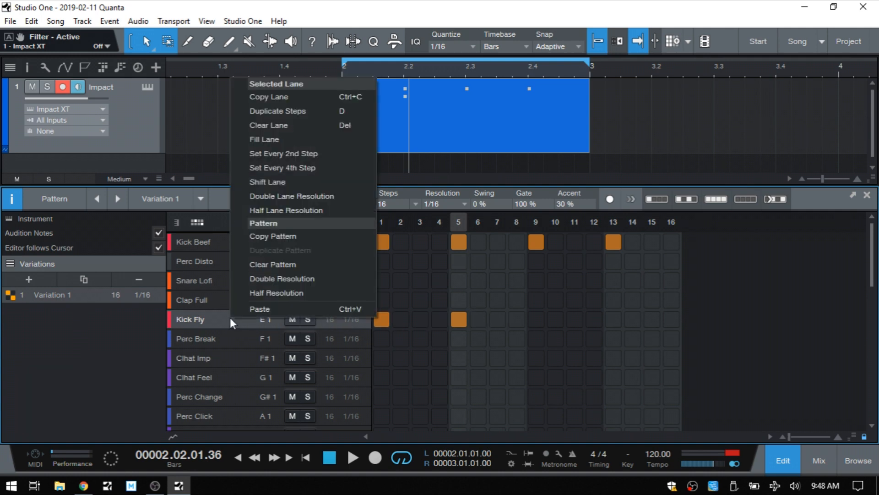
click(296, 110)
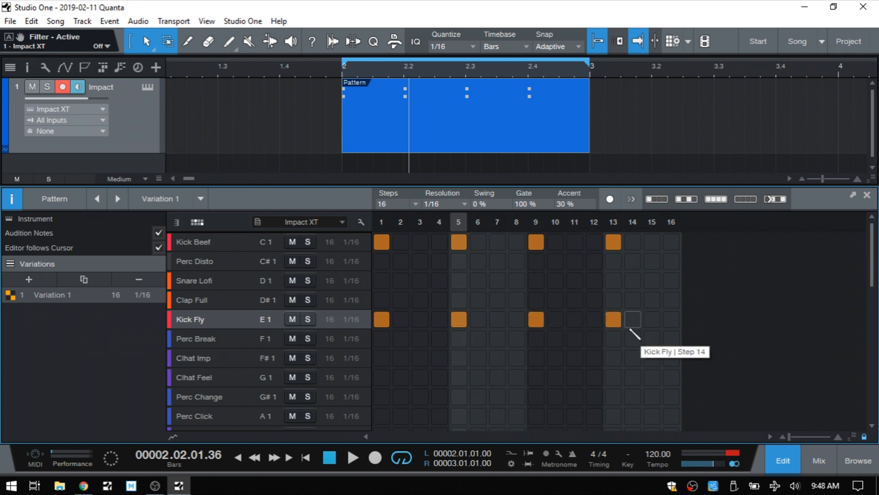
right_click(575, 358)
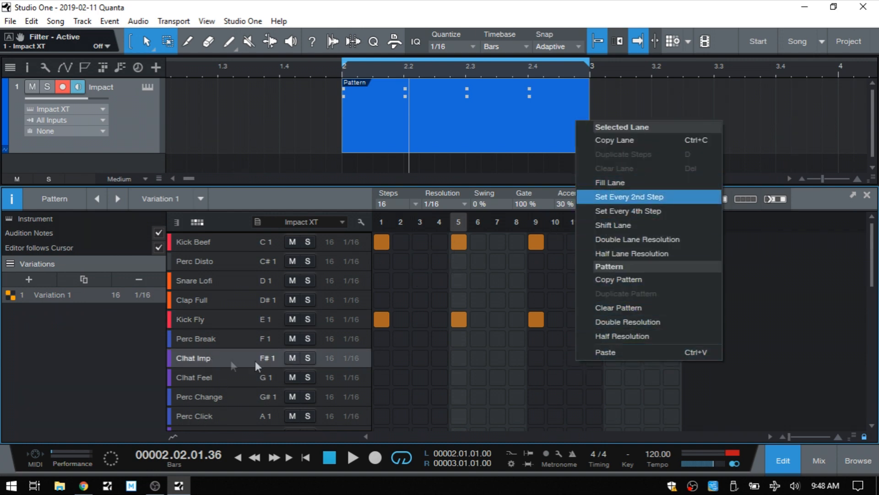
Clear the Kick Fly lane, undo the clearing, and clear the same lane again.
click(194, 316)
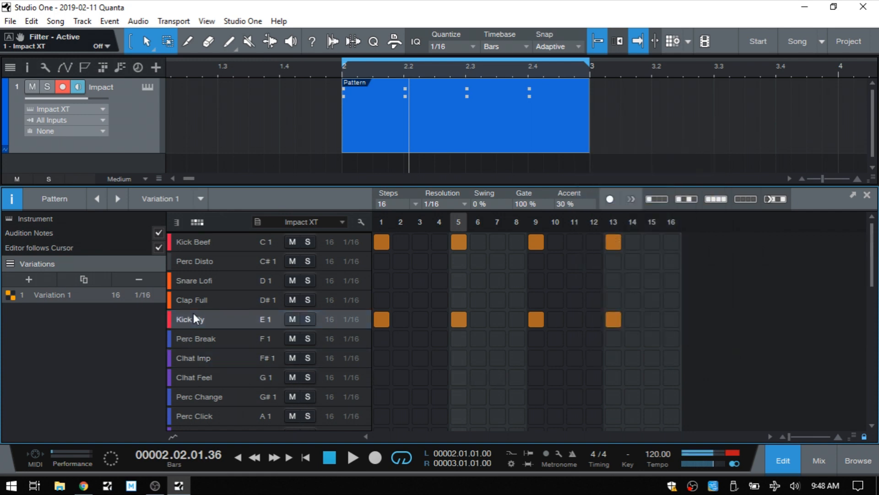
right_click(194, 315)
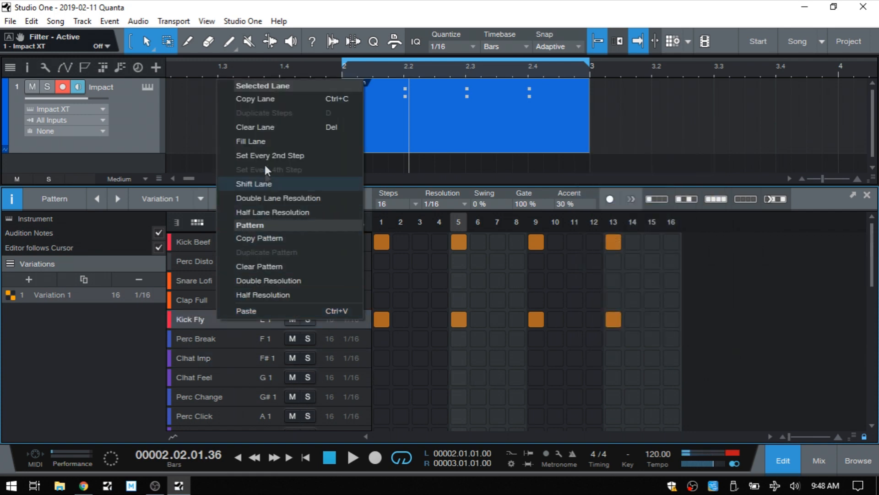
click(268, 128)
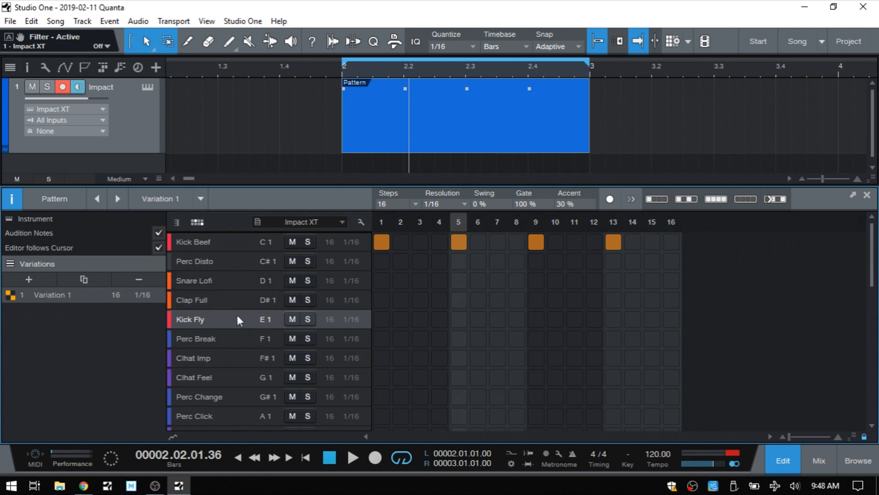
key(ctrl+z)
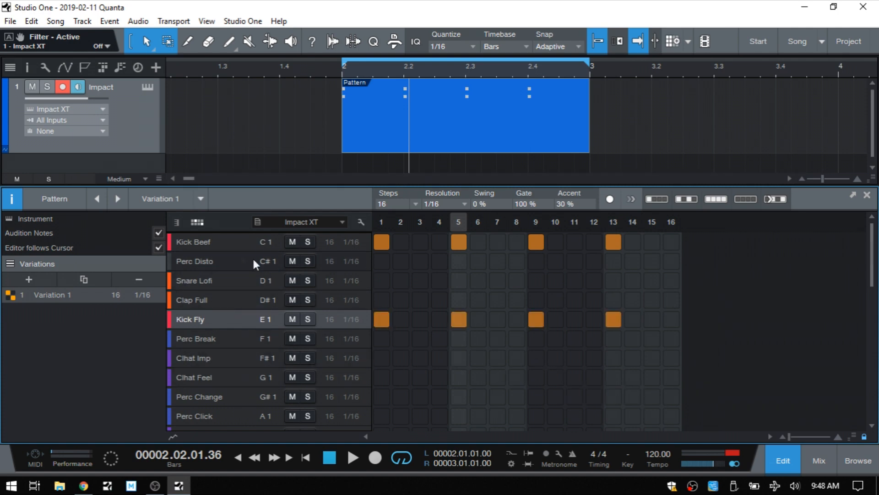
click(215, 238)
click(211, 320)
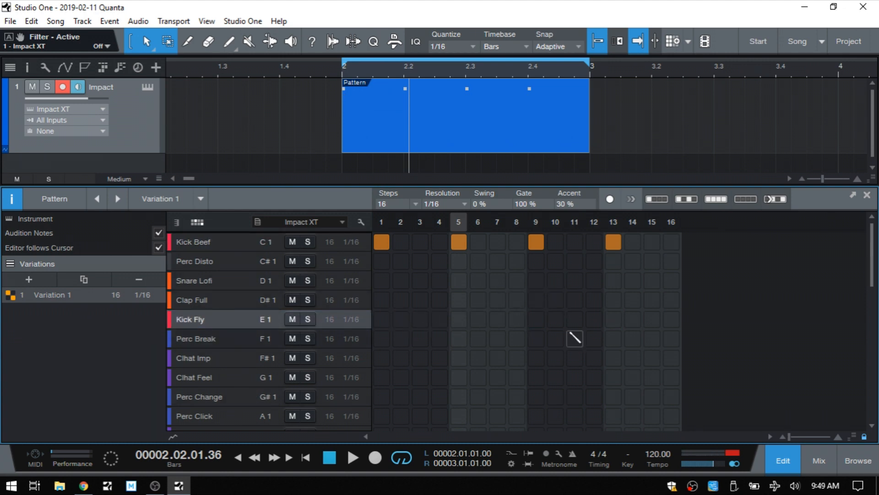
Fill all 16 steps of the Clhat Imp lane with hits.
right_click(571, 337)
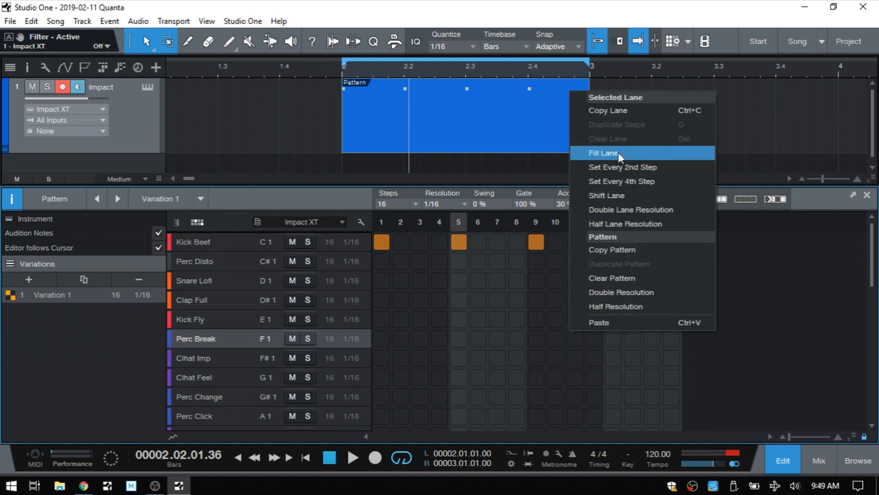
click(186, 358)
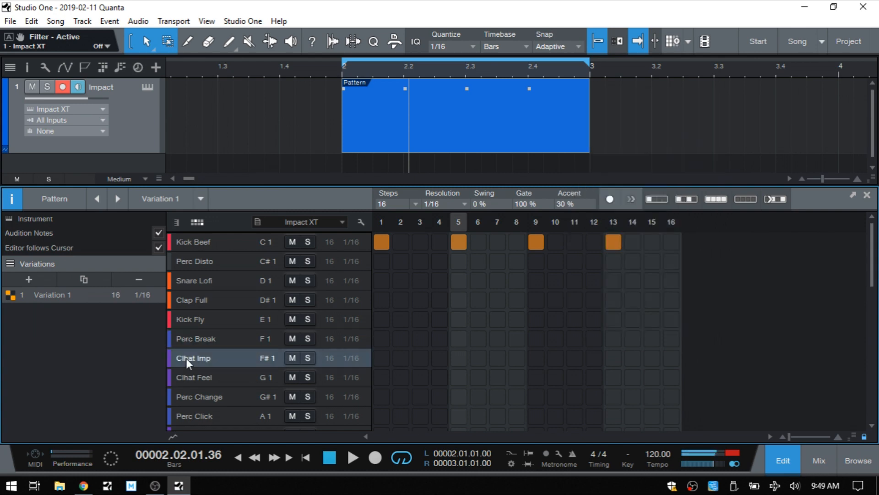
right_click(428, 359)
click(479, 180)
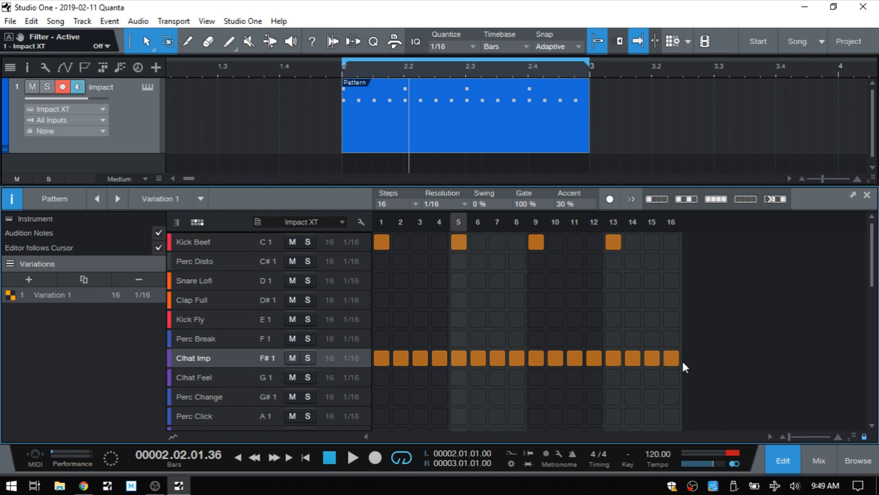
Set every 2nd step in the Kick Fly lane and clear the lane again.
right_click(424, 318)
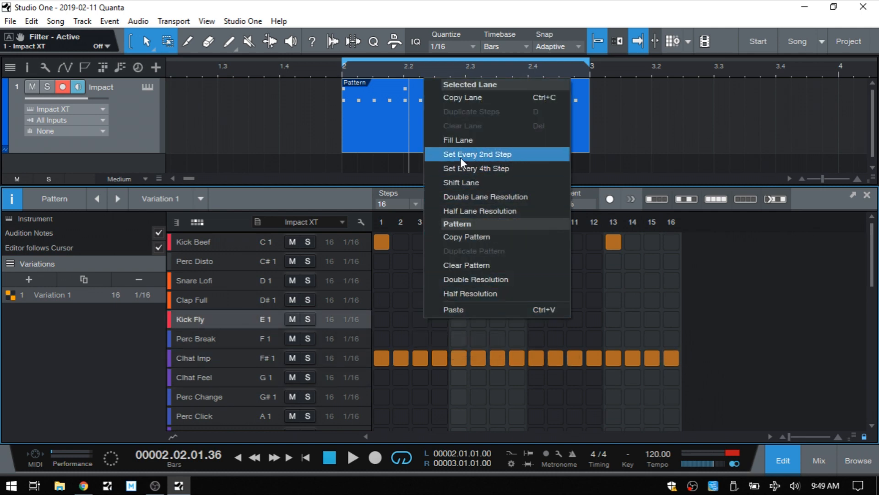
click(509, 160)
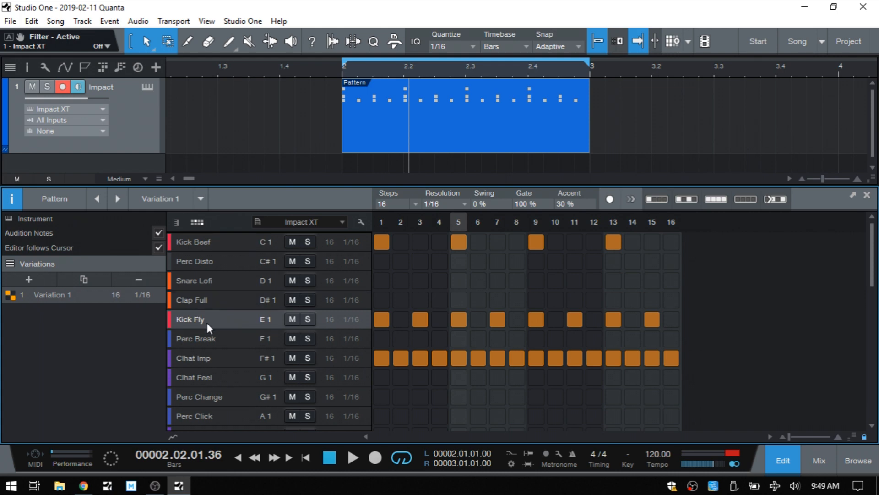
key(Delete)
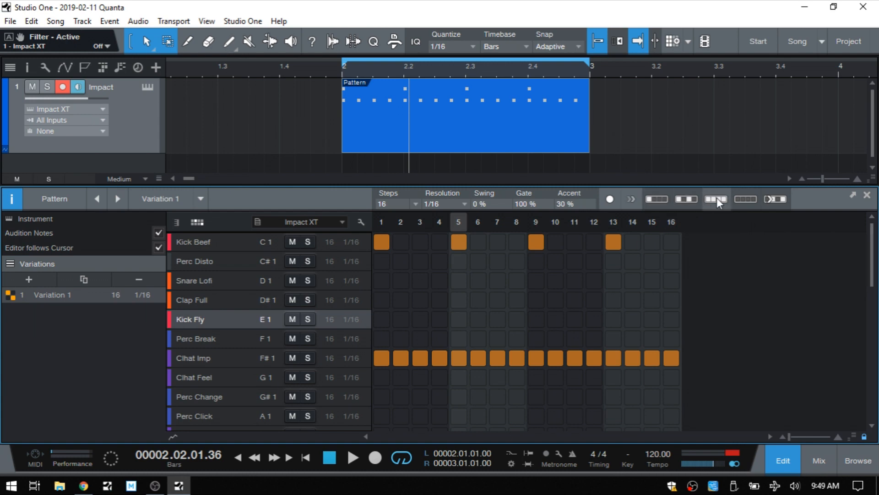
Try setting every 4th step, every 2nd step and all steps in the Kick Fly lane, clearing it after each.
click(649, 200)
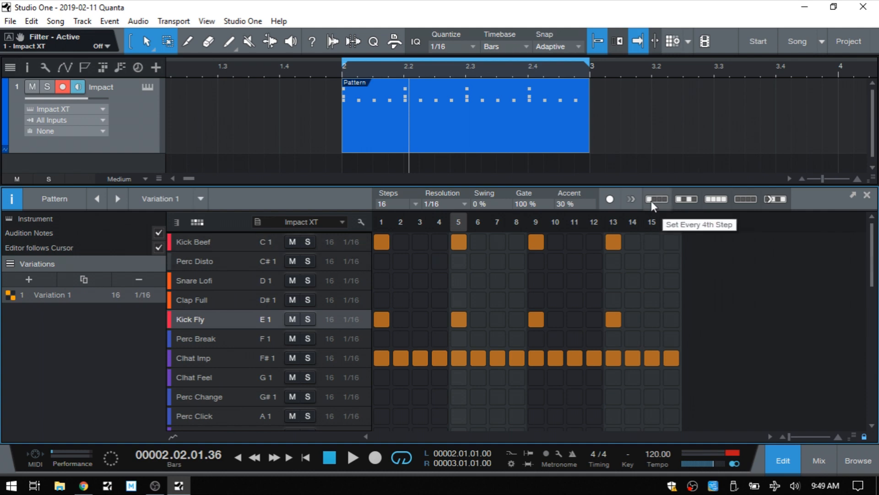
click(747, 202)
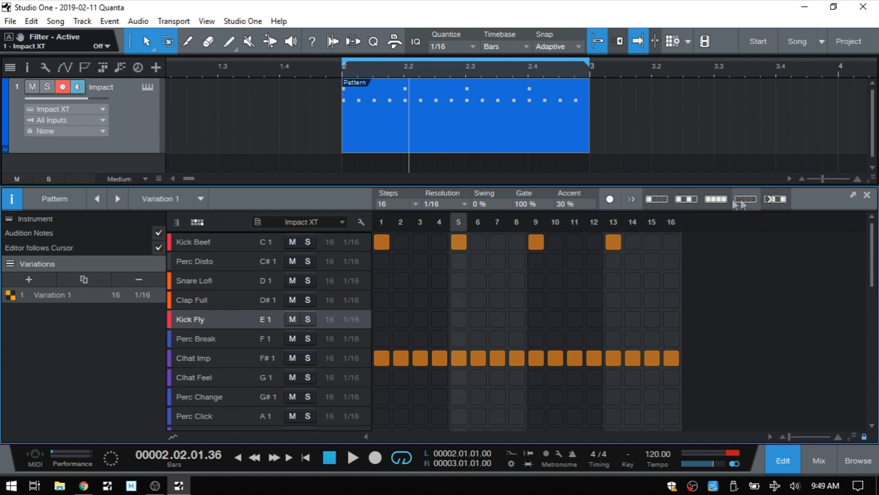
click(687, 200)
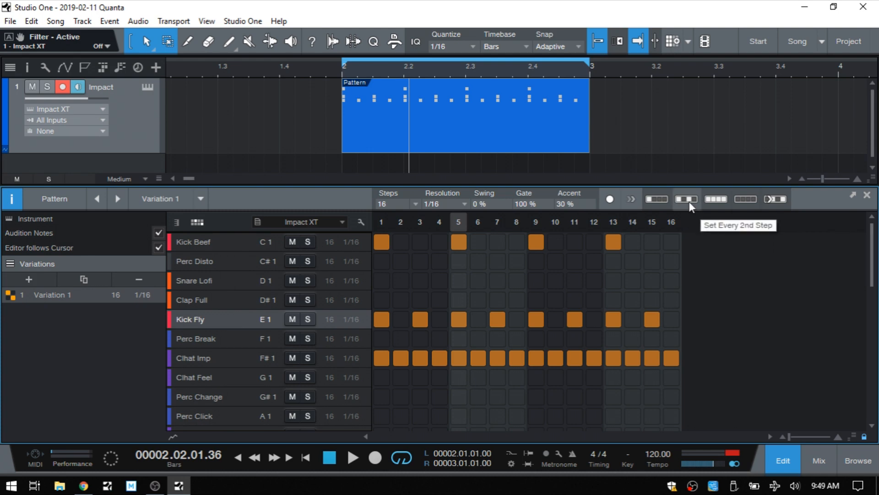
click(743, 199)
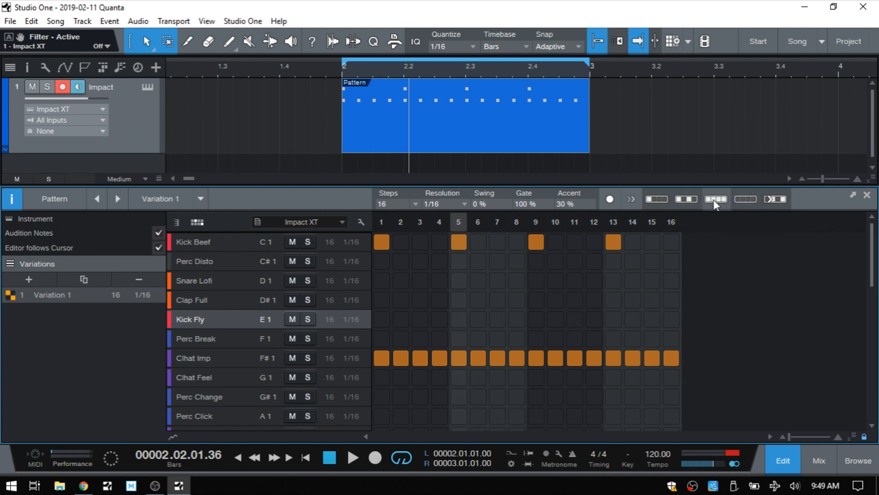
click(715, 199)
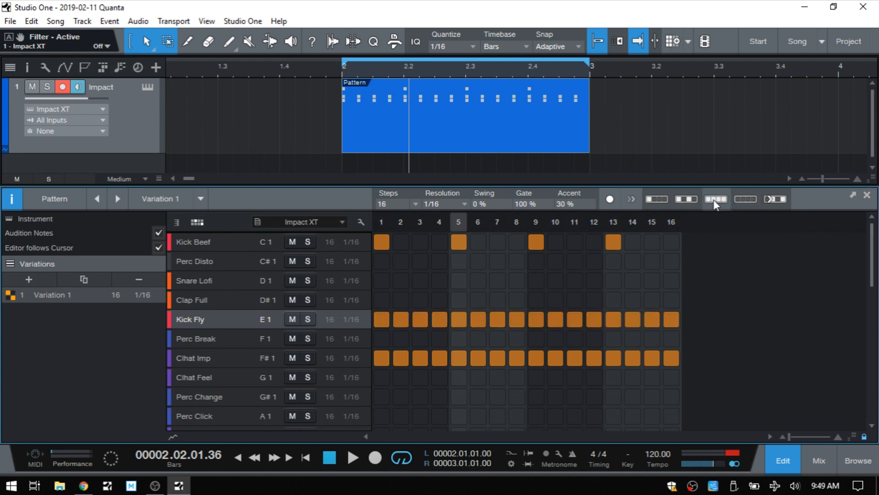
click(746, 199)
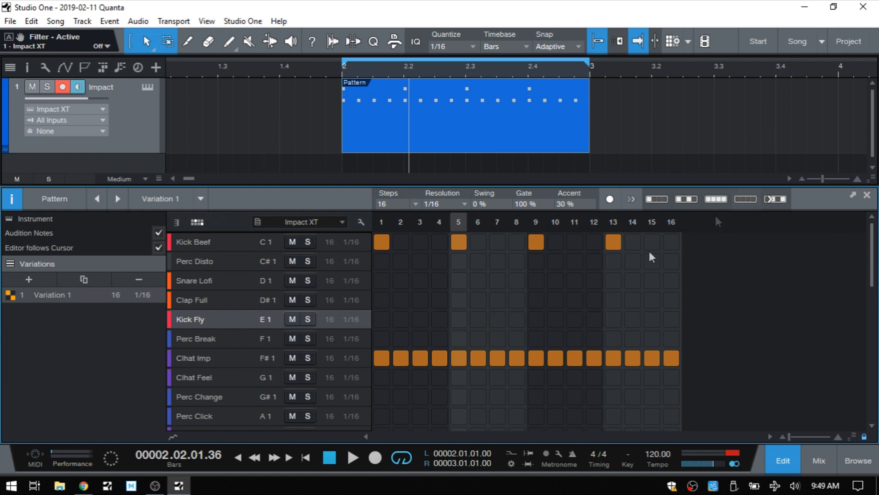
Shift the Kick Beef lane three times and undo all three shifts.
right_click(435, 310)
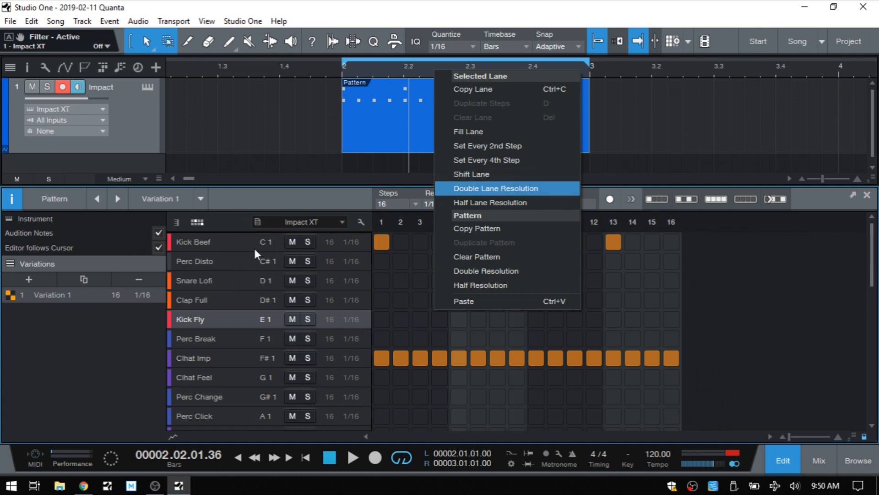
click(212, 240)
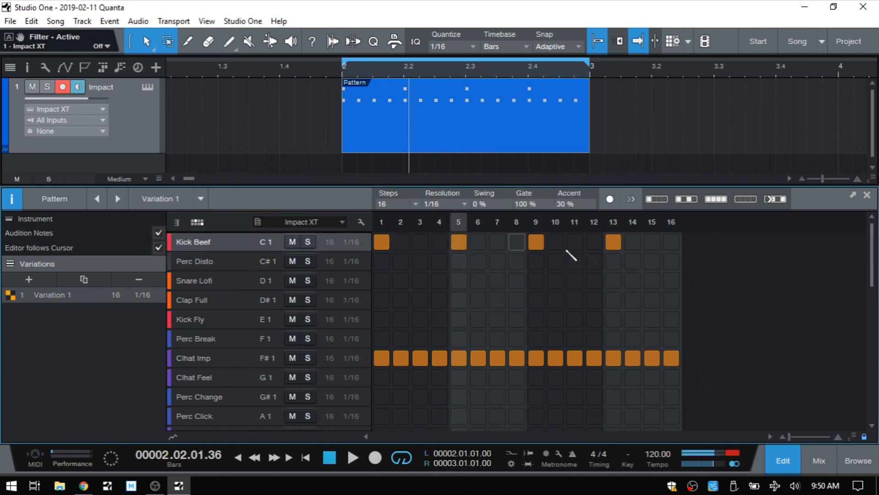
right_click(230, 240)
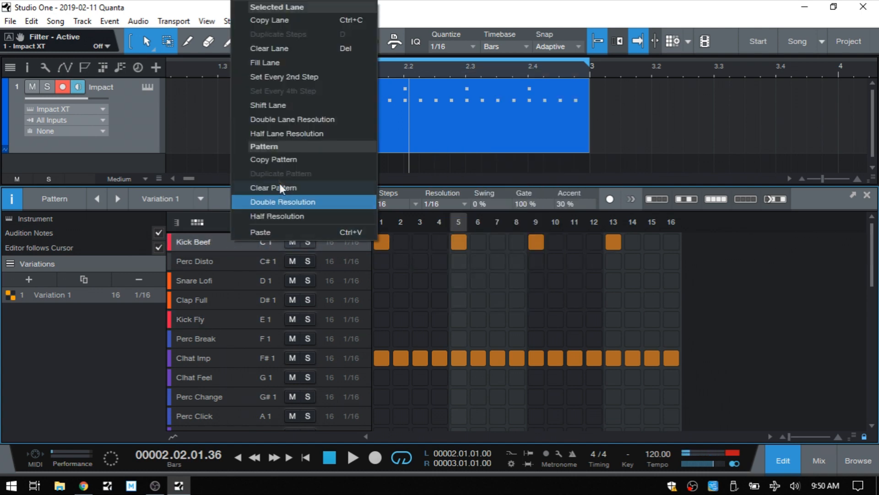
click(307, 107)
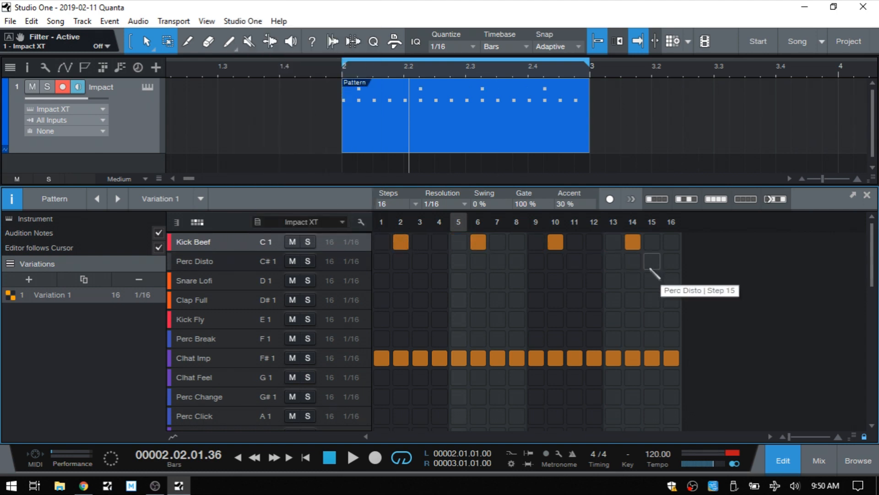
click(779, 199)
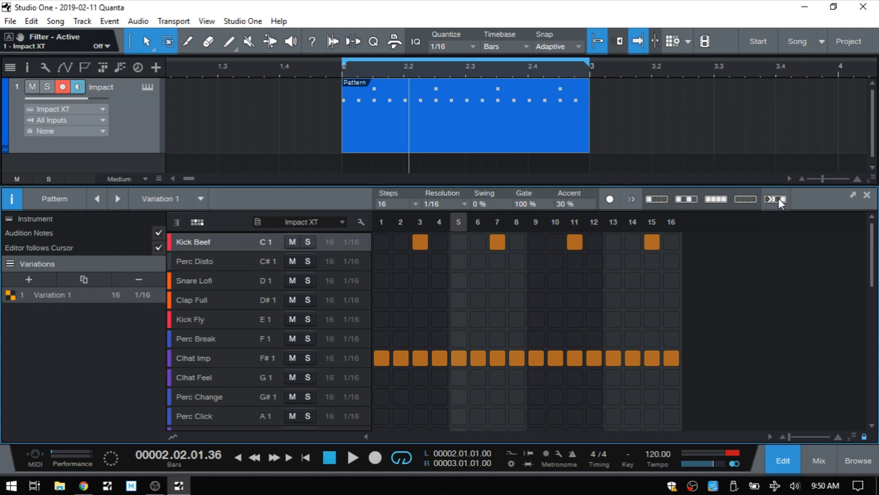
click(779, 199)
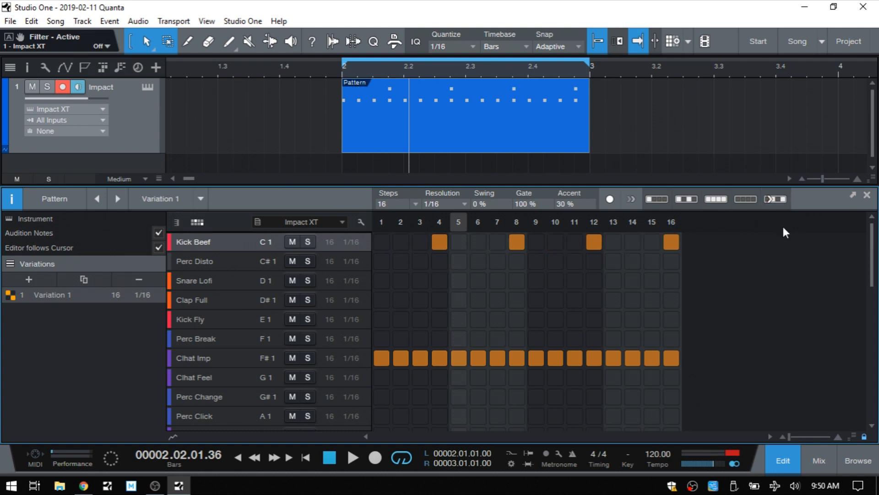
key(ctrl+z)
key(ctrl+z)
key(ctrl+z)
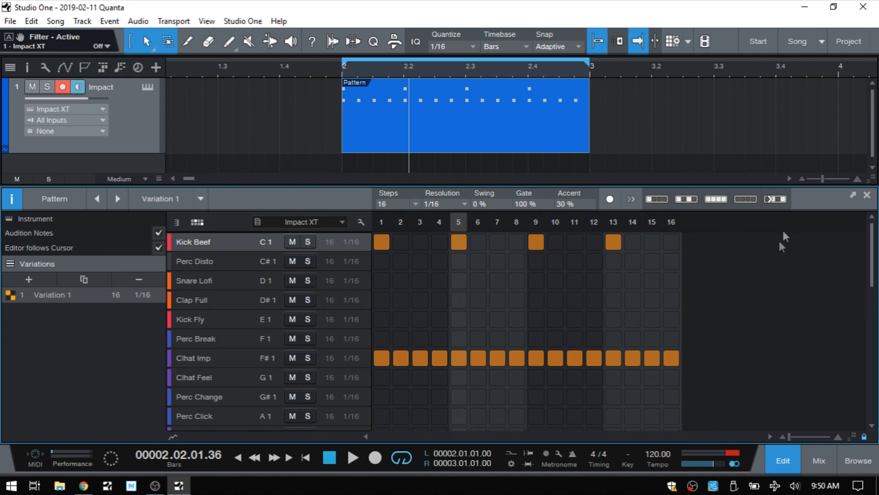
Double the Kick Beef lane's resolution and undo the change.
right_click(485, 241)
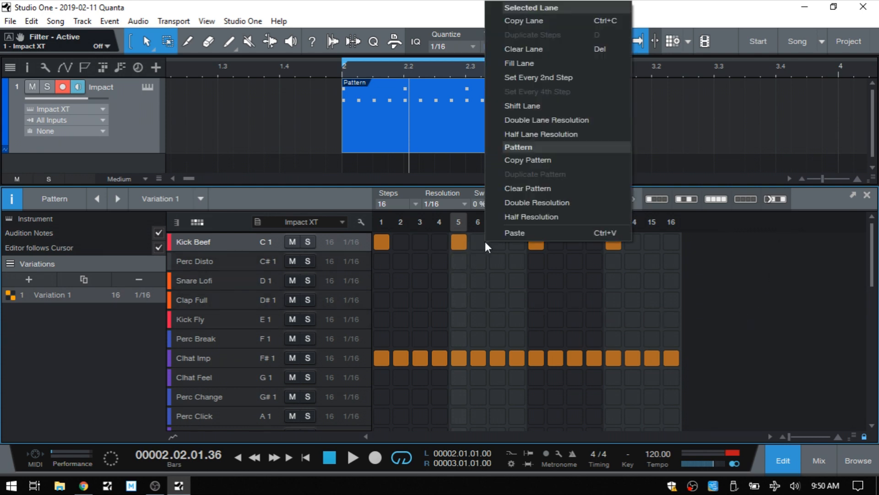
click(544, 122)
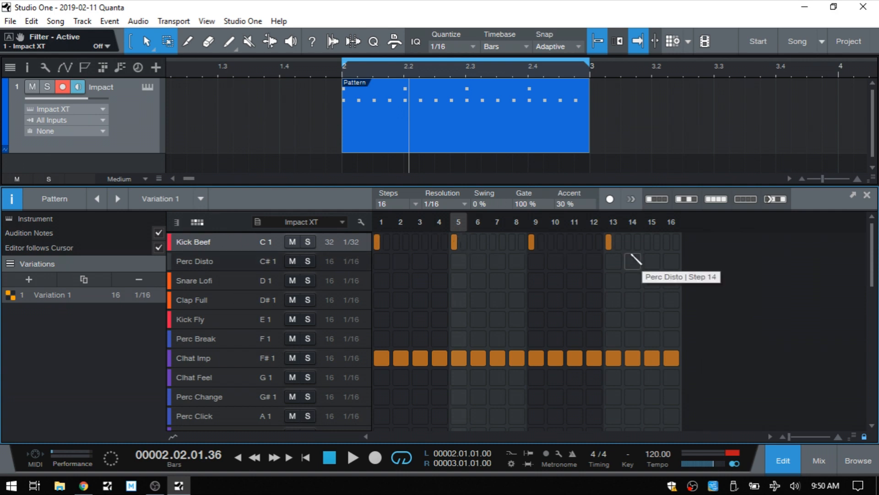
key(ctrl+z)
Halve the Kick Beef lane's resolution, undo the change, and check the lane's available resolution options.
right_click(575, 242)
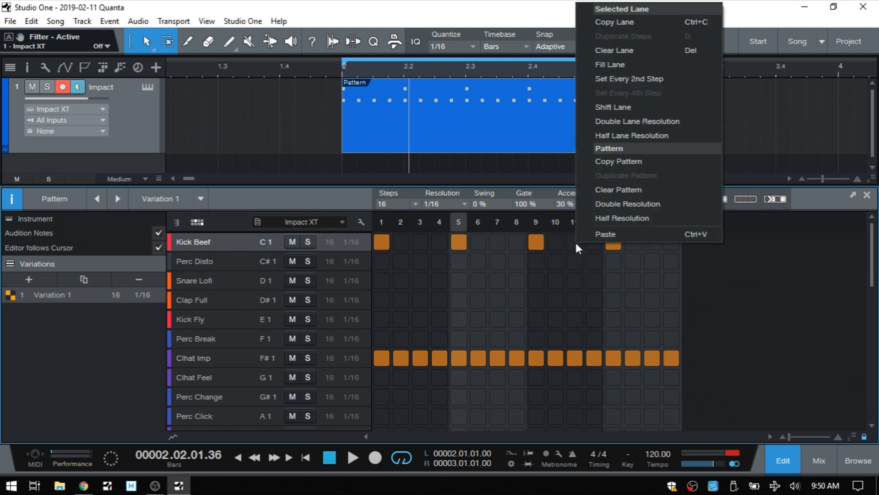
click(643, 137)
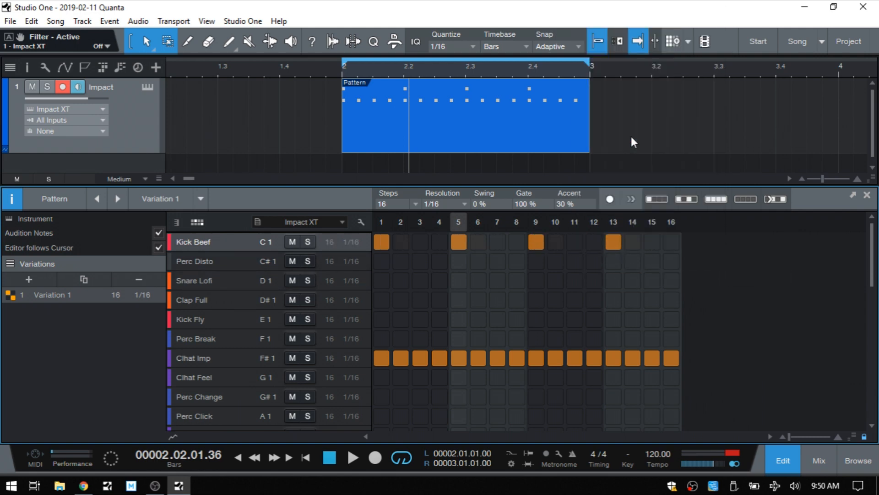
key(ctrl+z)
click(349, 242)
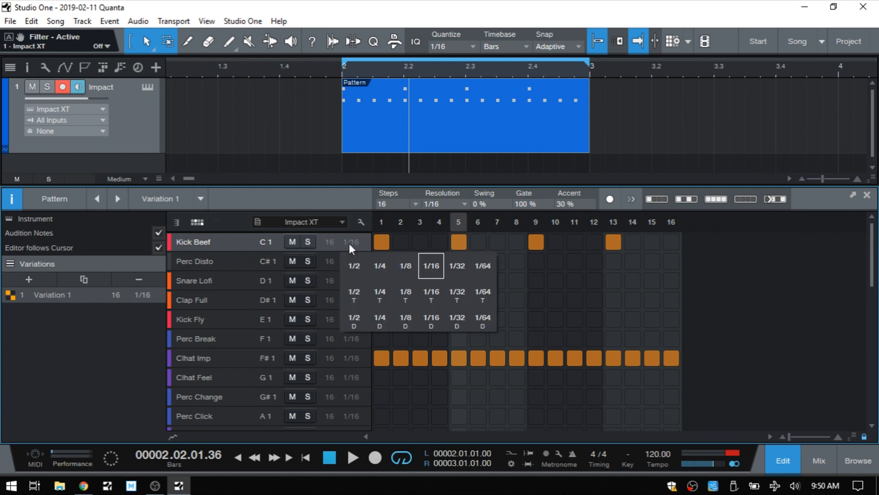
click(517, 242)
Copy the whole Variation 1 pattern and paste it into a newly added second variation.
right_click(516, 242)
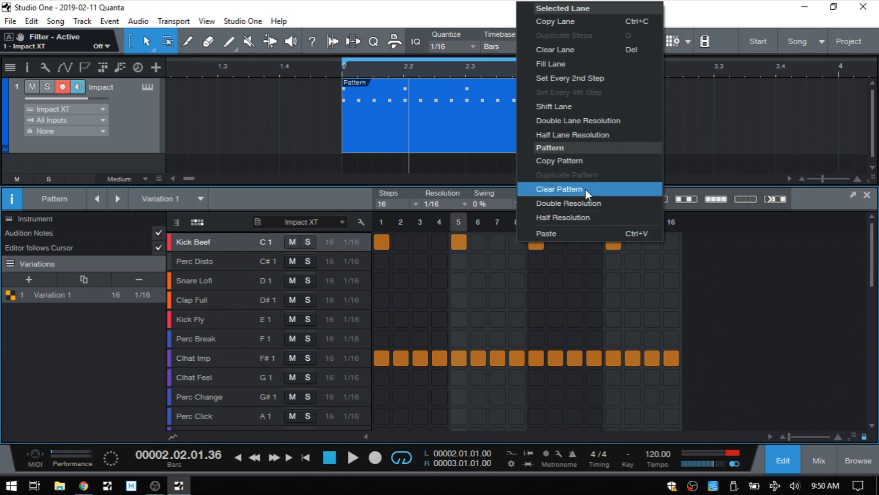
click(557, 160)
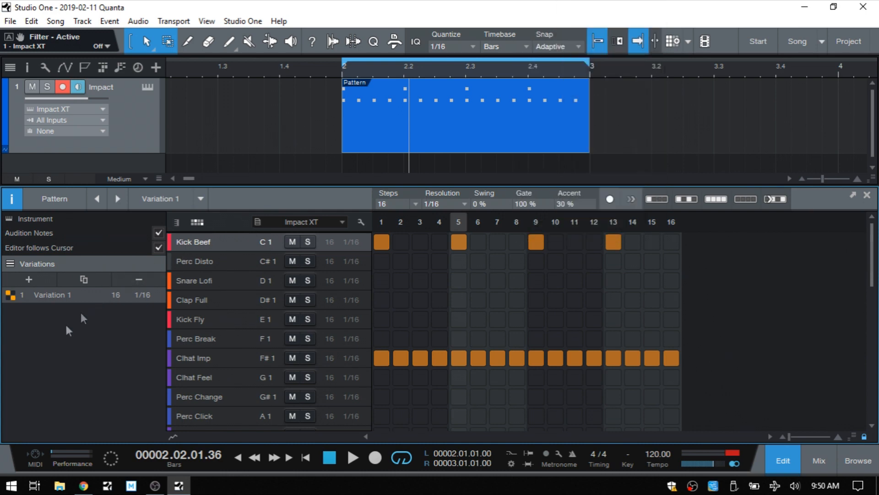
click(29, 278)
right_click(467, 319)
click(531, 310)
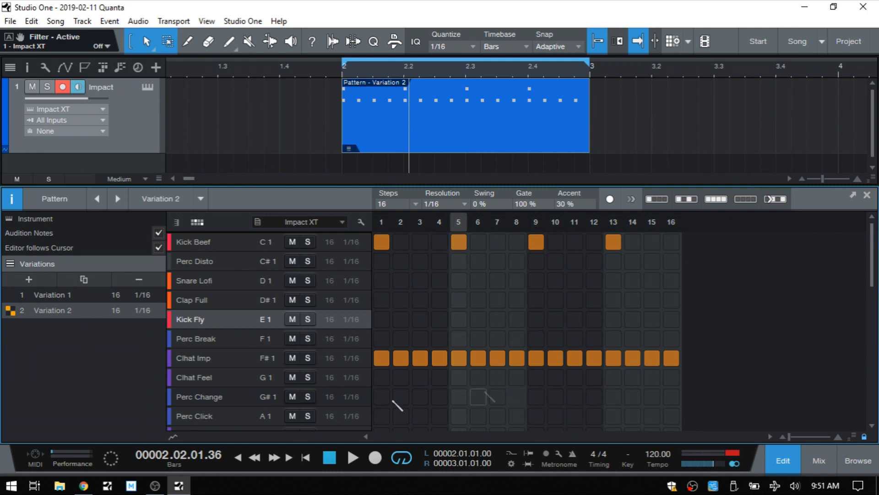
Duplicate Variation 2 into a third variation and switch back to Variation 2 to compare them.
click(84, 279)
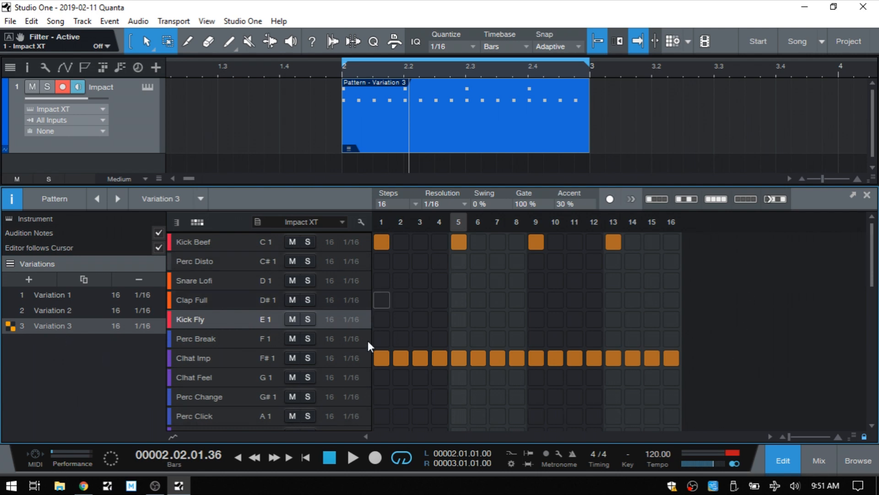
click(50, 311)
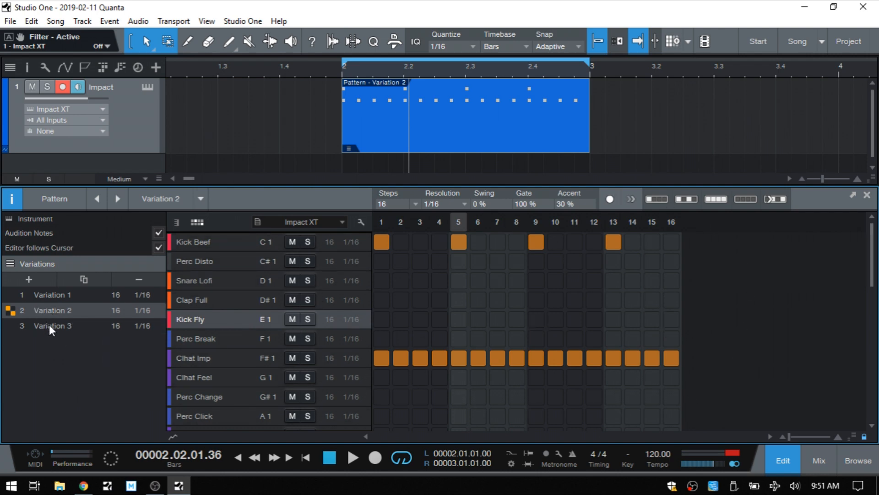
Delete Variation 3 and Variation 2 from the Impact pattern, keeping only Variation 1.
click(46, 324)
click(141, 279)
double_click(59, 311)
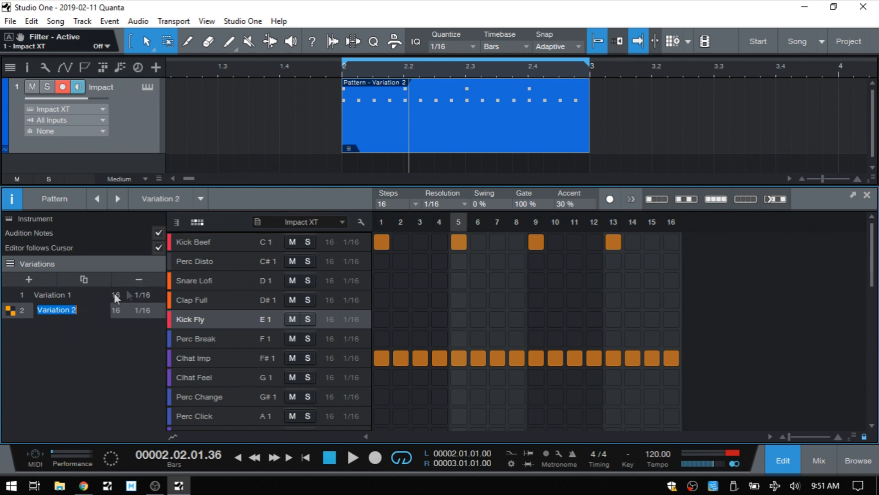
click(44, 349)
click(139, 279)
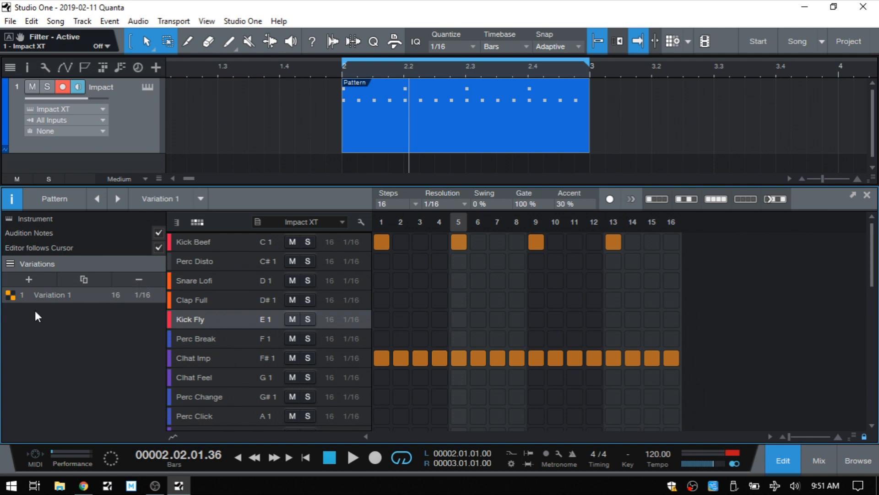
Double the whole pattern's resolution, halve it again, and undo both resolution changes.
right_click(475, 273)
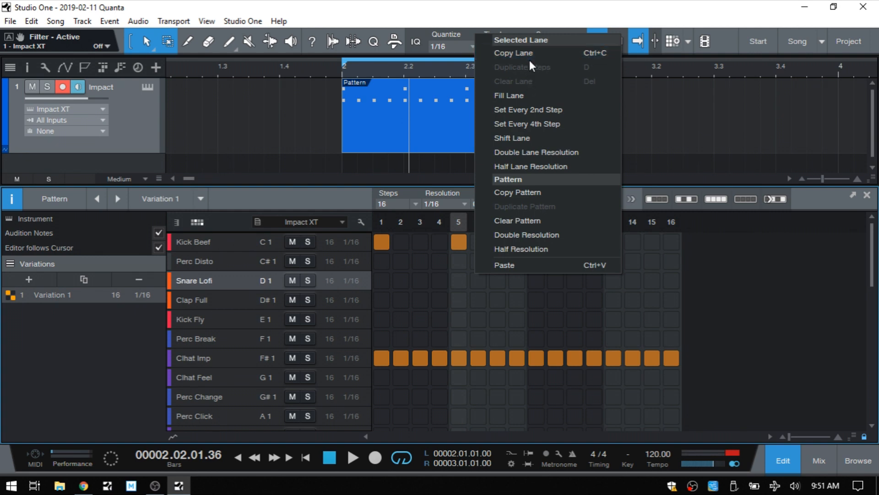
click(523, 233)
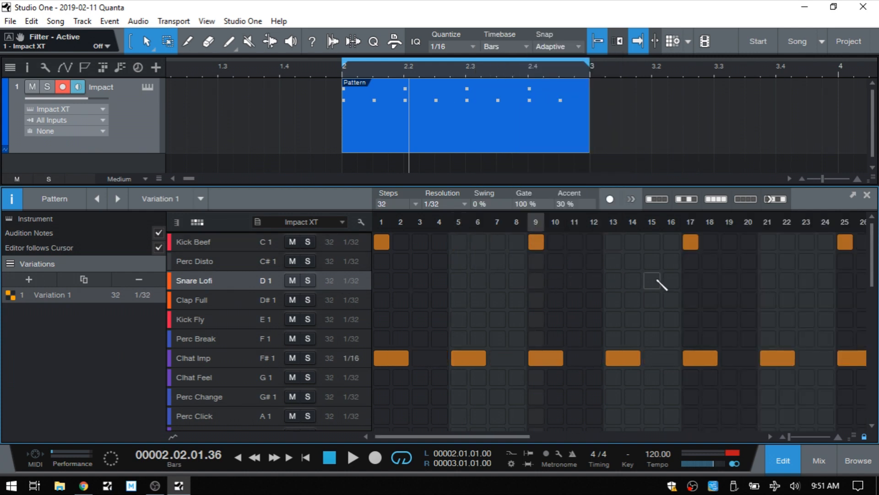
click(350, 281)
right_click(454, 282)
click(499, 255)
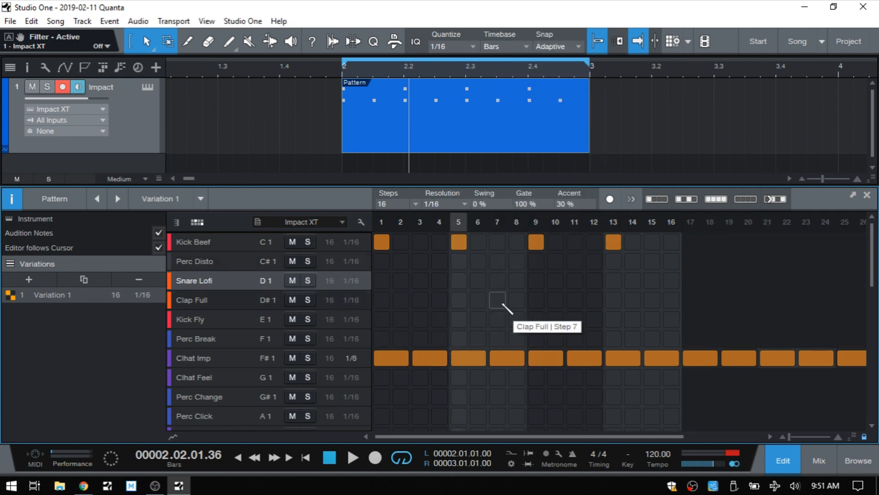
key(ctrl+z)
key(ctrl+z)
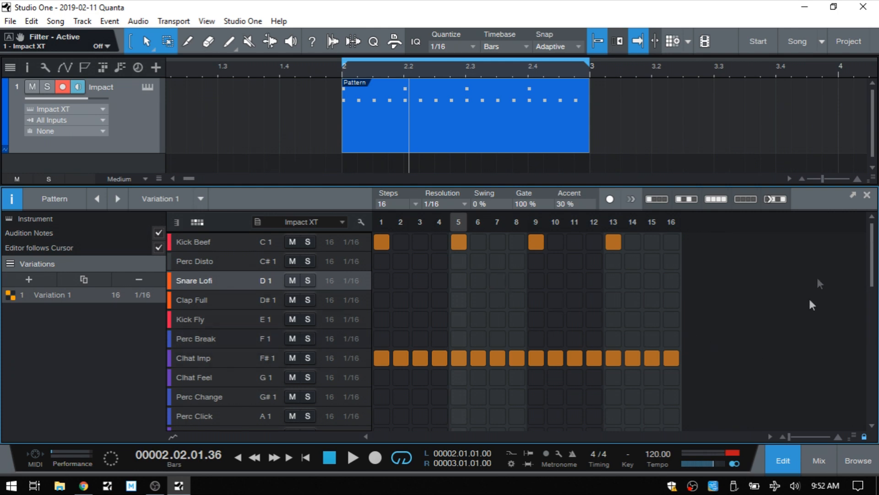
Close the pattern editor and add a Mai Tai instrument track from the PreSonus instruments in the browser.
key(F2)
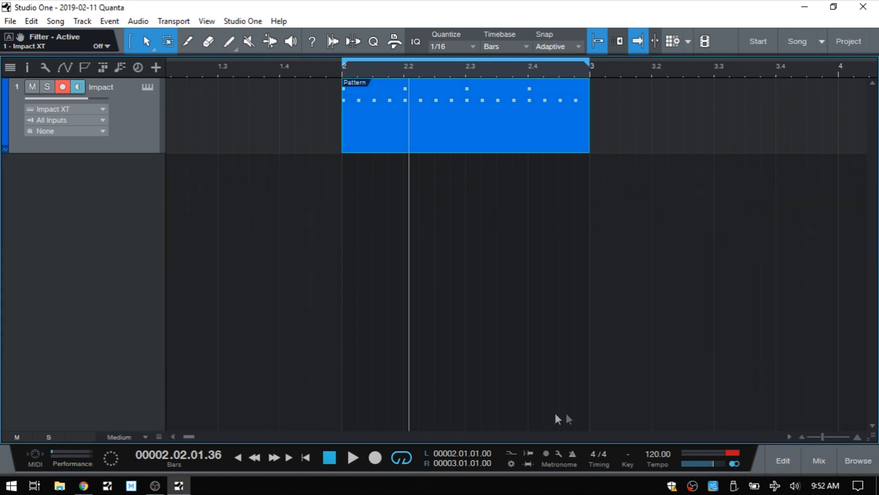
click(853, 459)
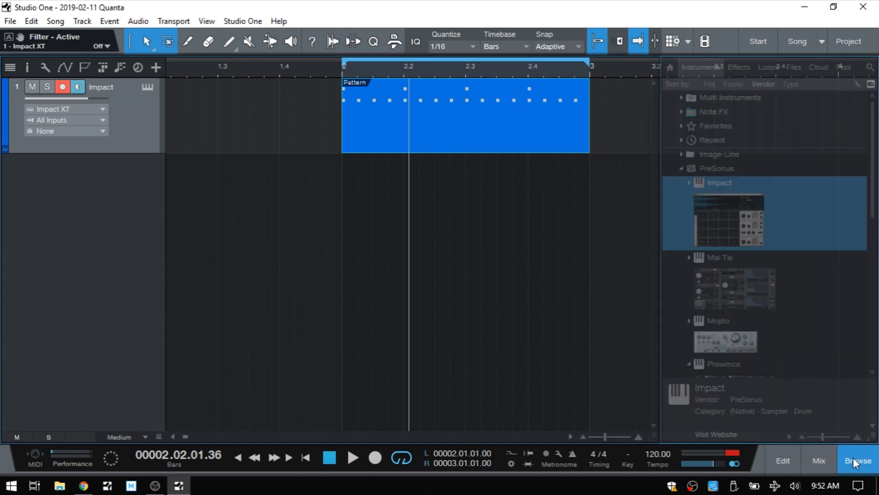
drag(746, 290, 401, 261)
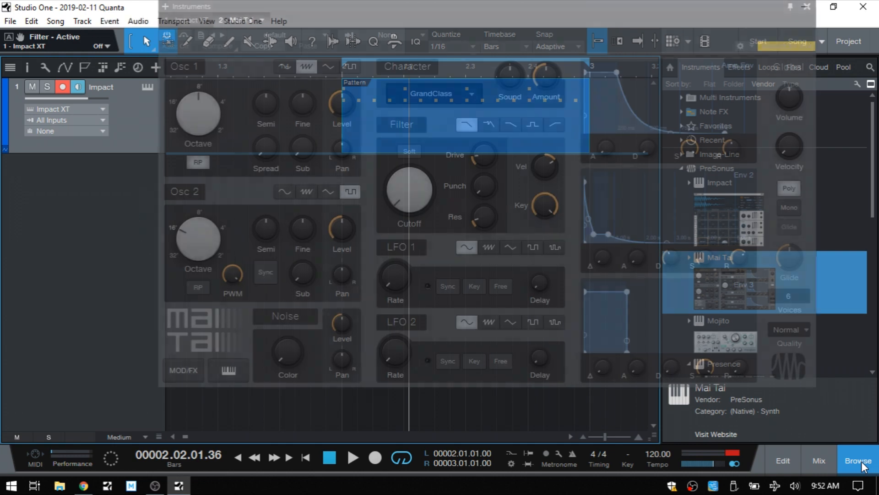
click(860, 460)
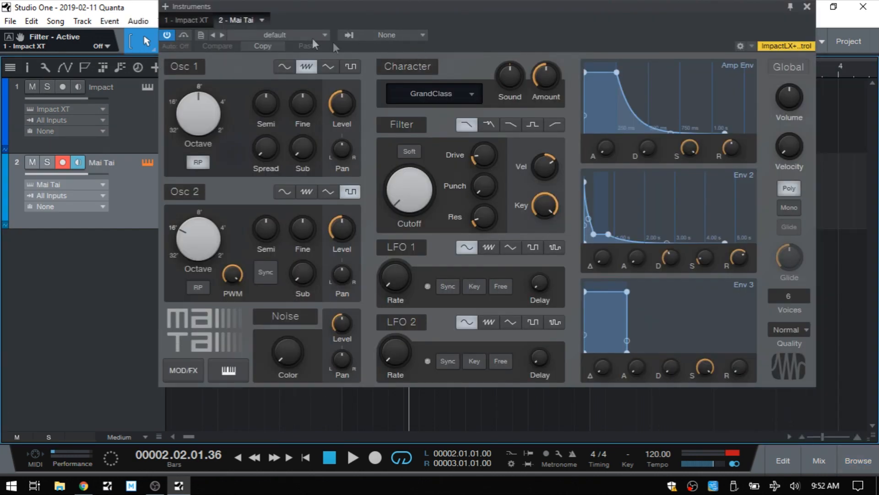
Load the "Lead - Ashes" preset from the Lead folder into Mai Tai and close the instrument window.
click(321, 37)
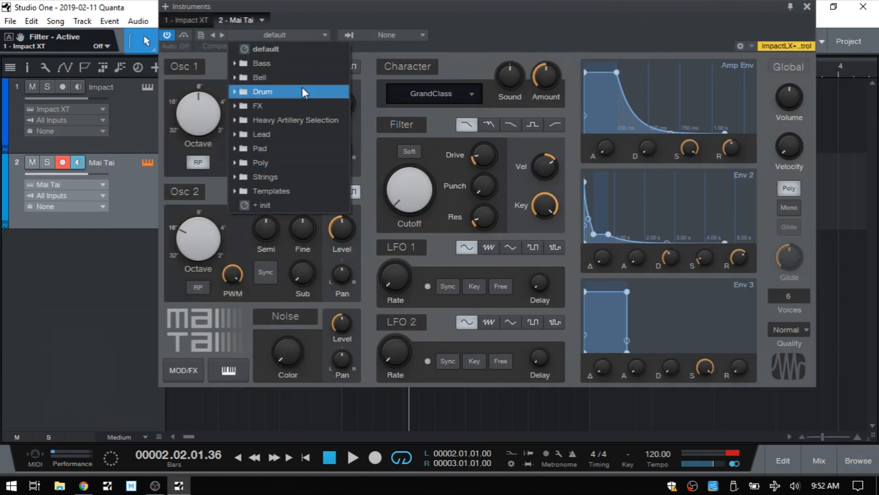
click(260, 133)
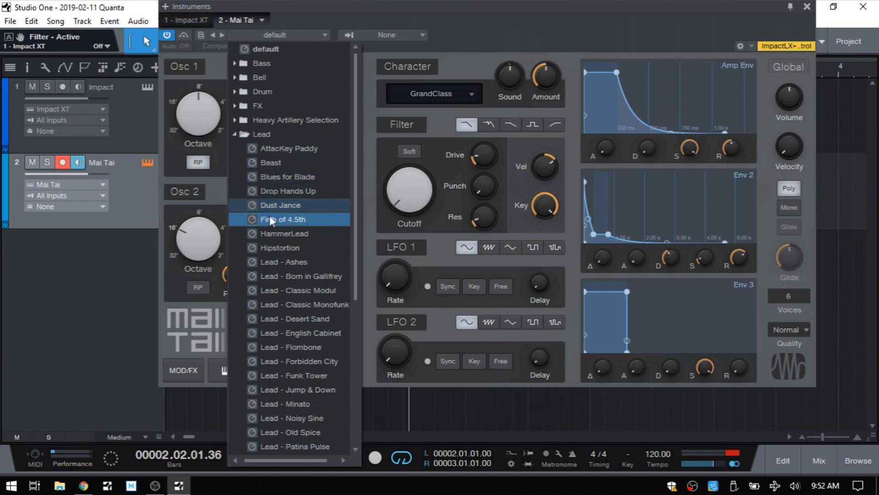
click(271, 263)
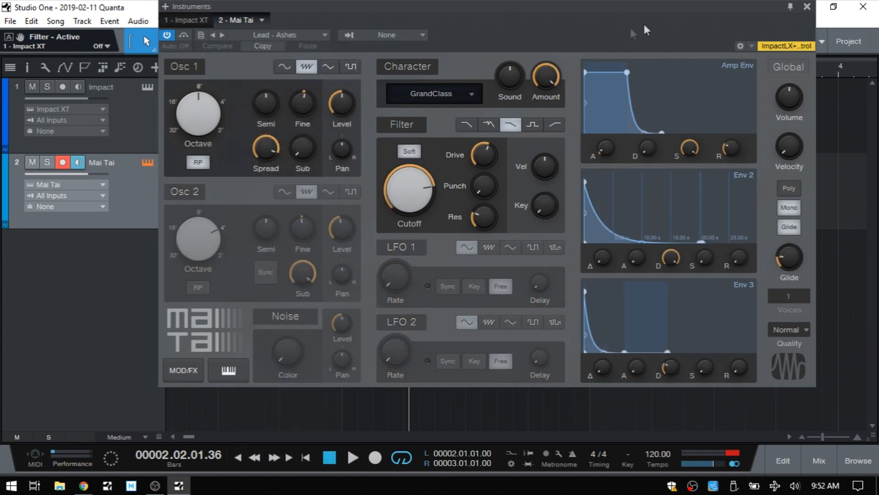
click(806, 8)
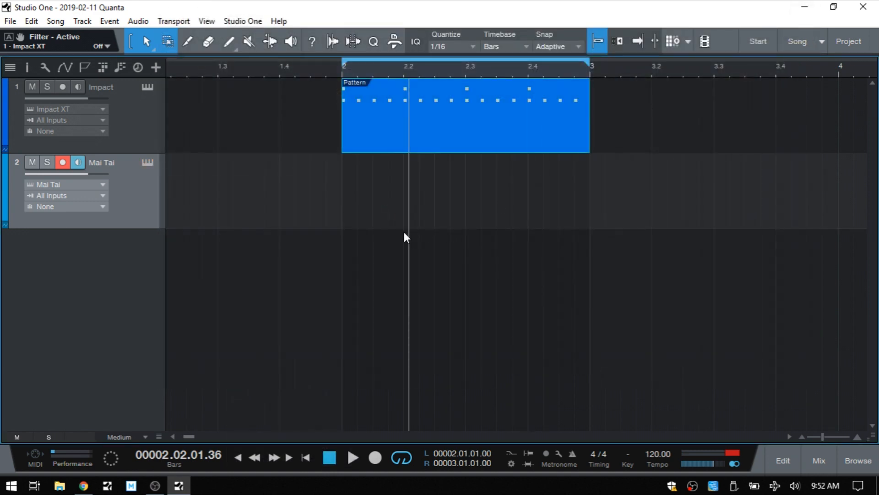
Insert an empty pattern at bar 2 on the Mai Tai track and open it for editing.
click(345, 68)
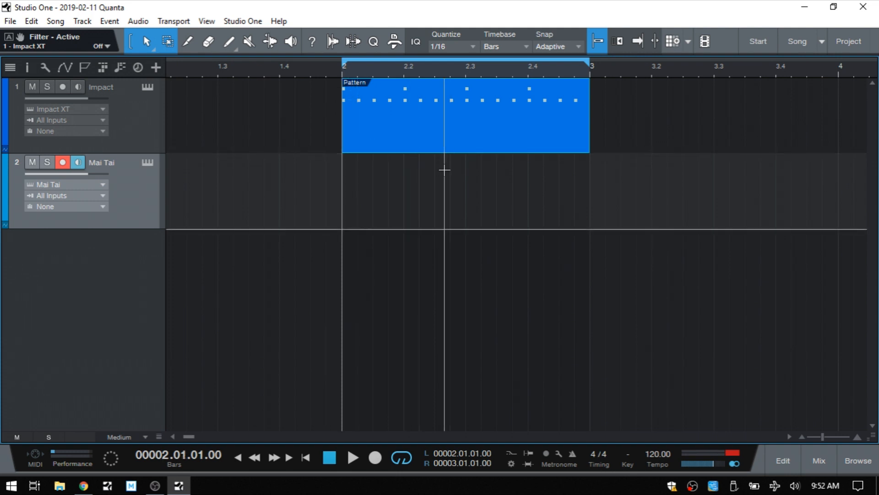
key(ctrl+shift+p)
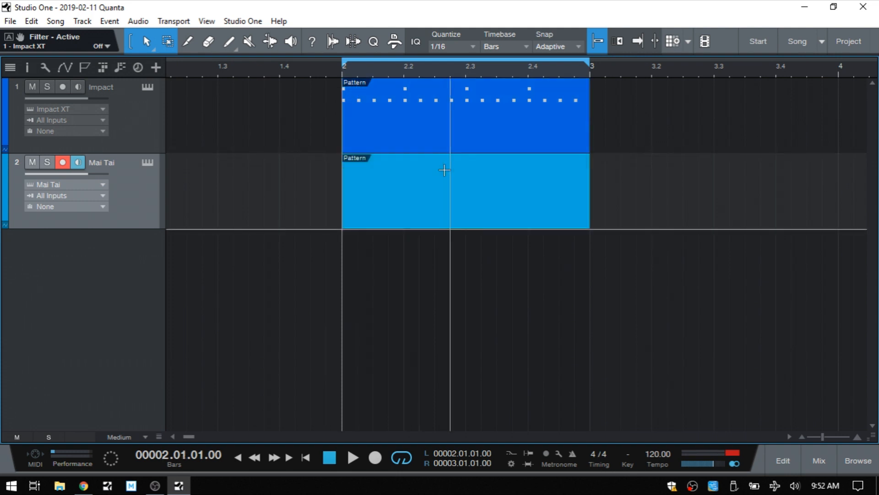
double_click(422, 215)
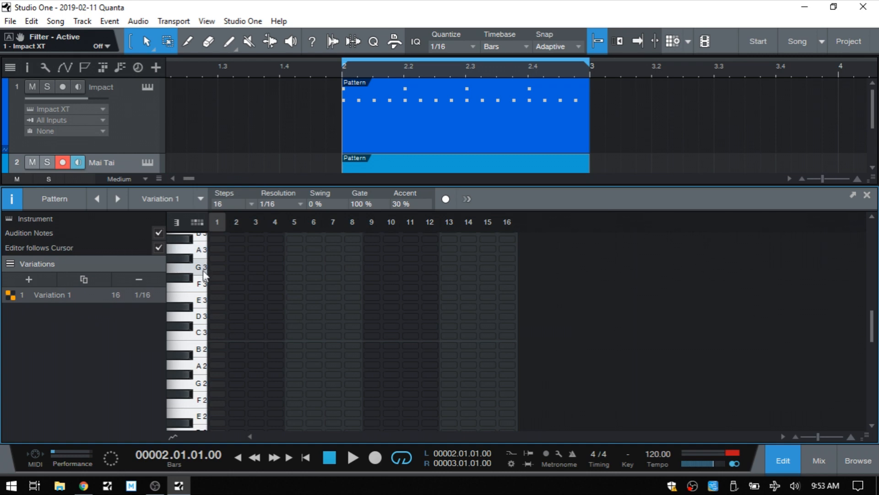
Enter B2, C#3, D3, A#2, B2, C#3, E3 and B2 on steps 1 to 8 of the Mai Tai pattern.
scroll(203, 344, down, 4)
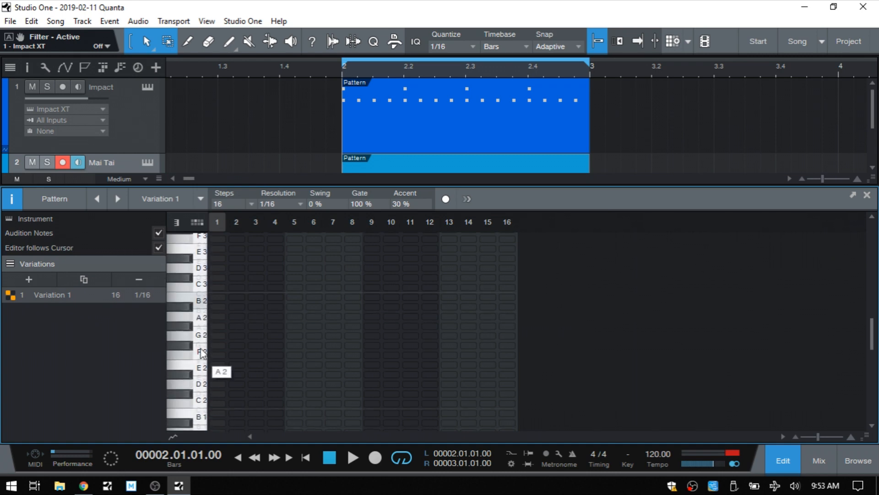
scroll(202, 351, up, 3)
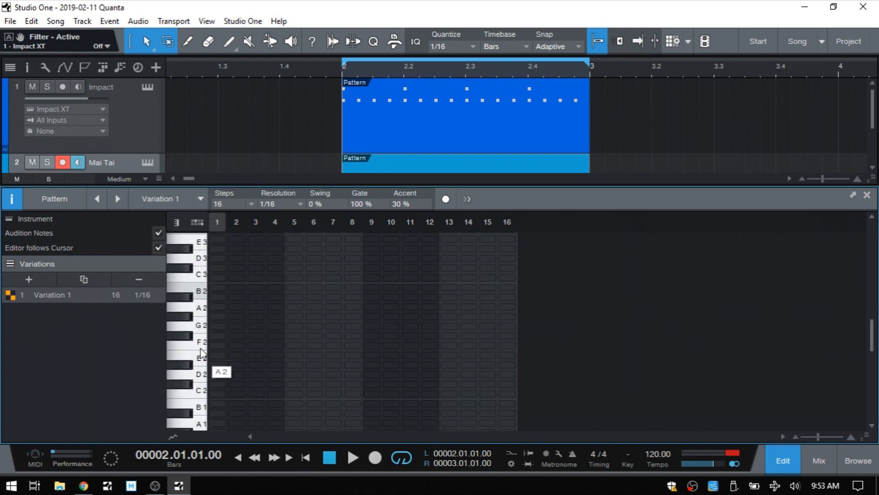
scroll(200, 352, up, 1)
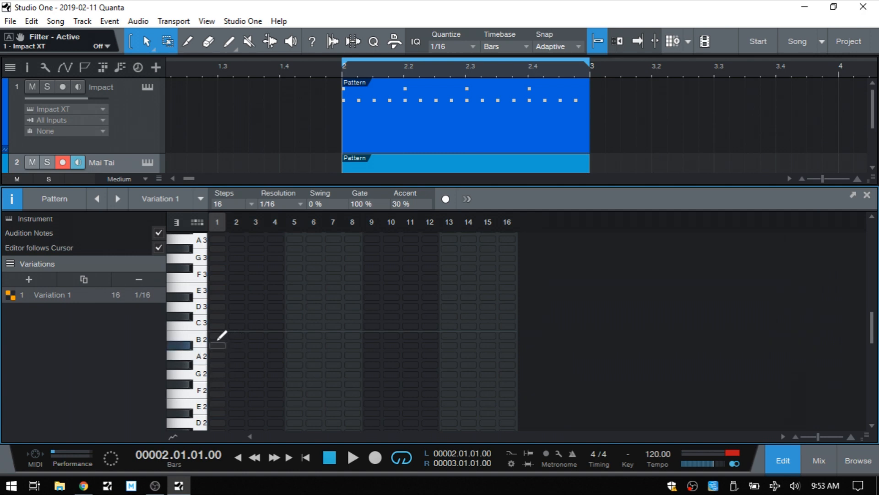
click(218, 336)
click(237, 316)
click(256, 307)
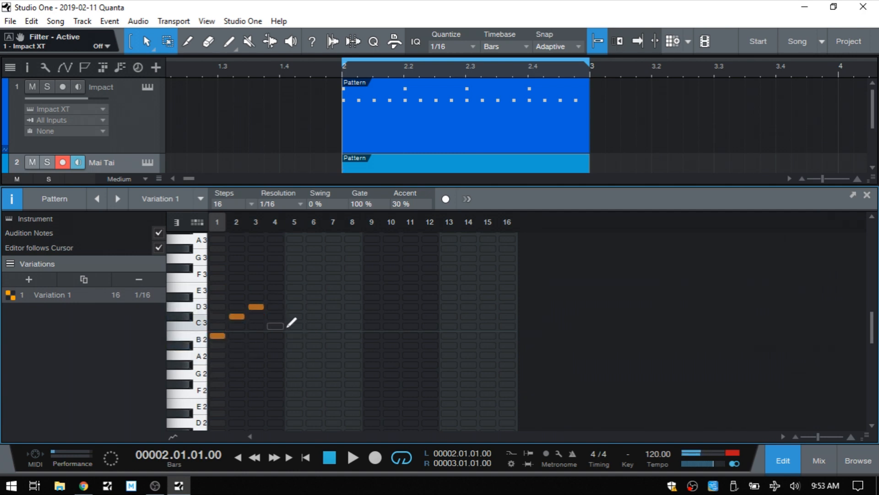
click(275, 345)
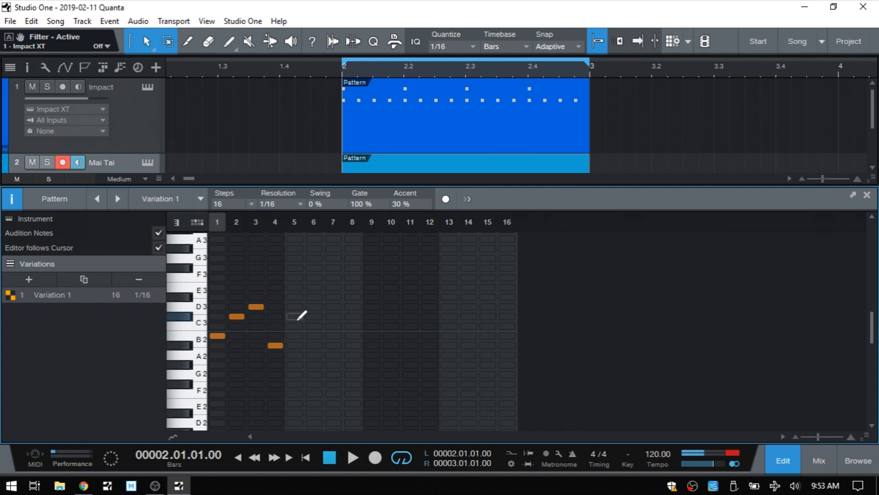
click(294, 335)
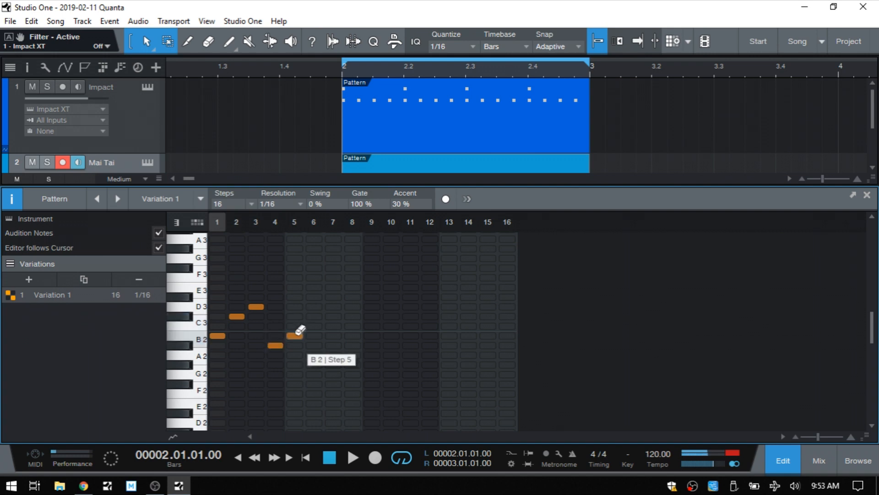
click(313, 316)
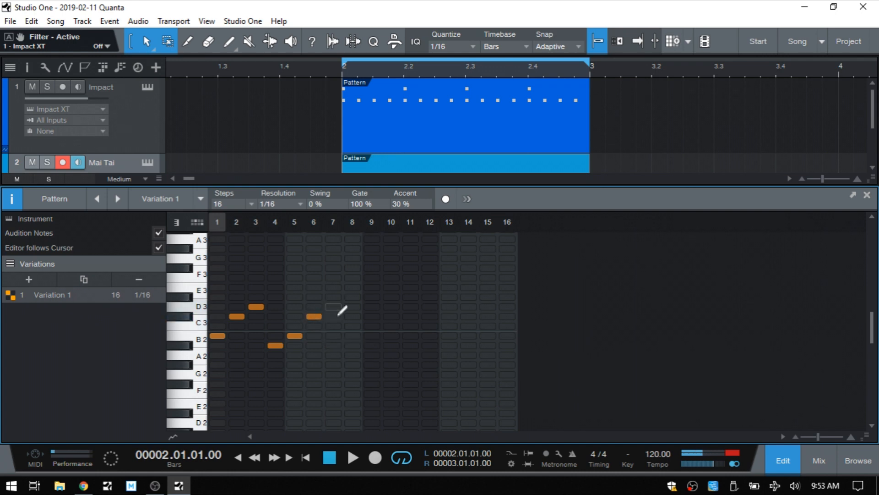
click(333, 287)
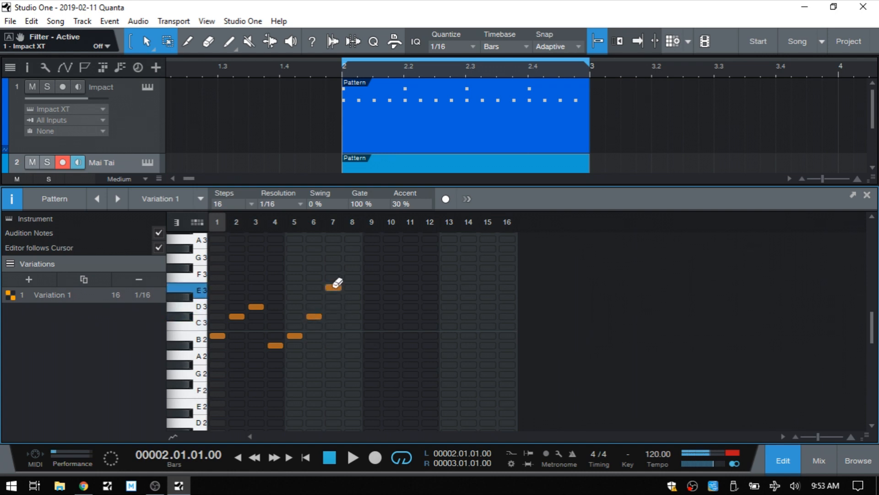
click(352, 335)
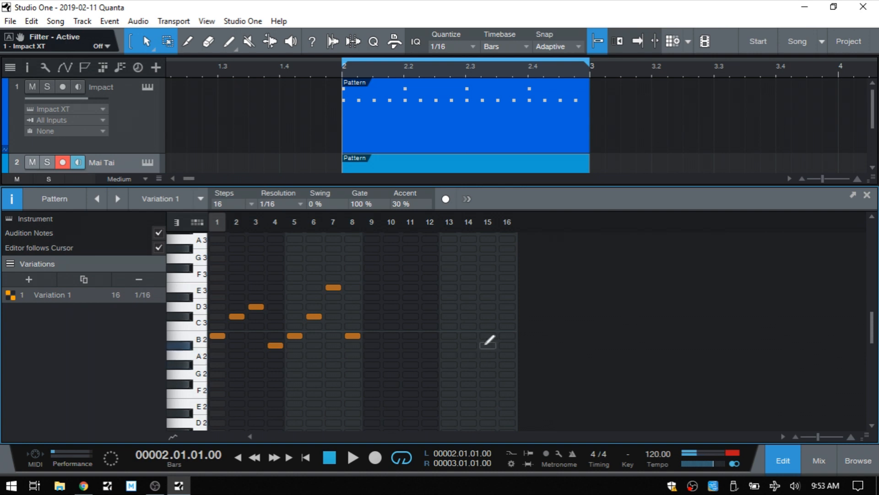
Mute the Impact track and play back the Mai Tai pattern on its own.
click(32, 88)
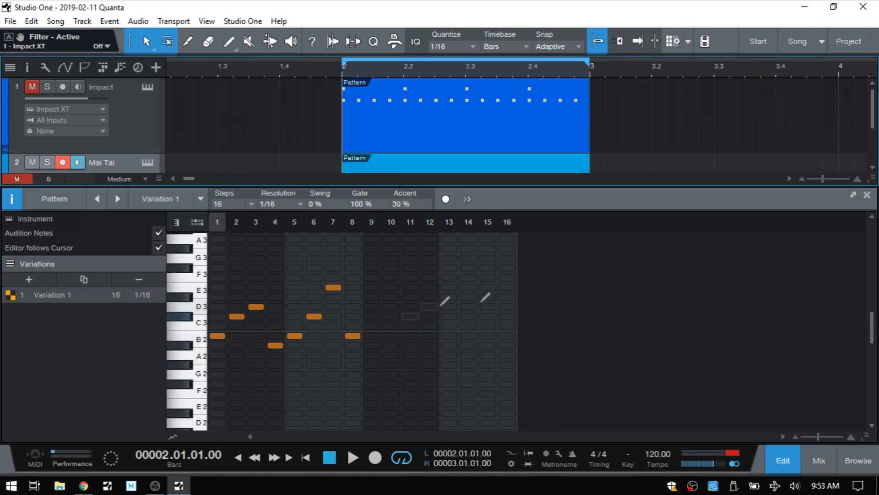
key(space)
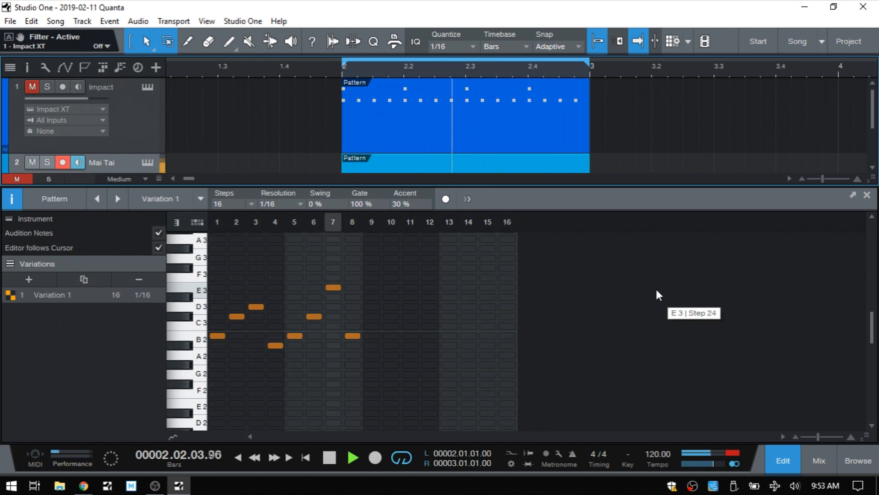
key(space)
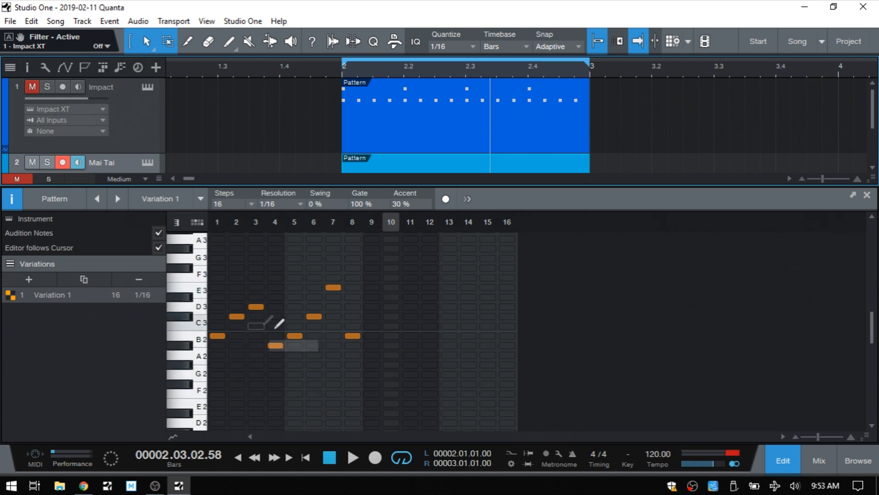
Duplicate the Mai Tai pattern's first eight steps onto steps 9 to 16 and play back the result.
right_click(314, 380)
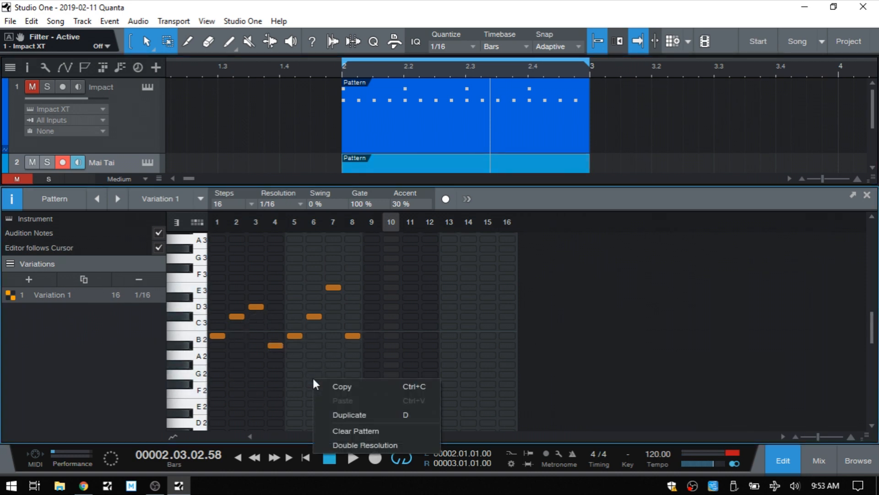
click(352, 415)
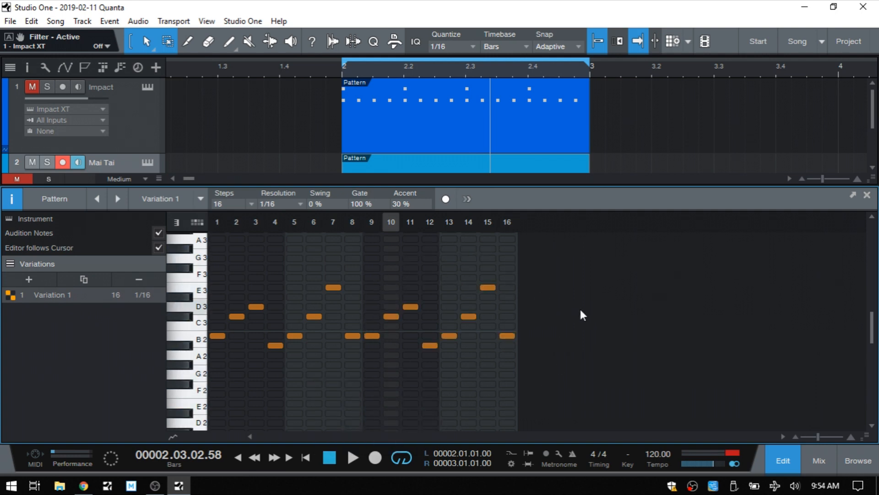
key(space)
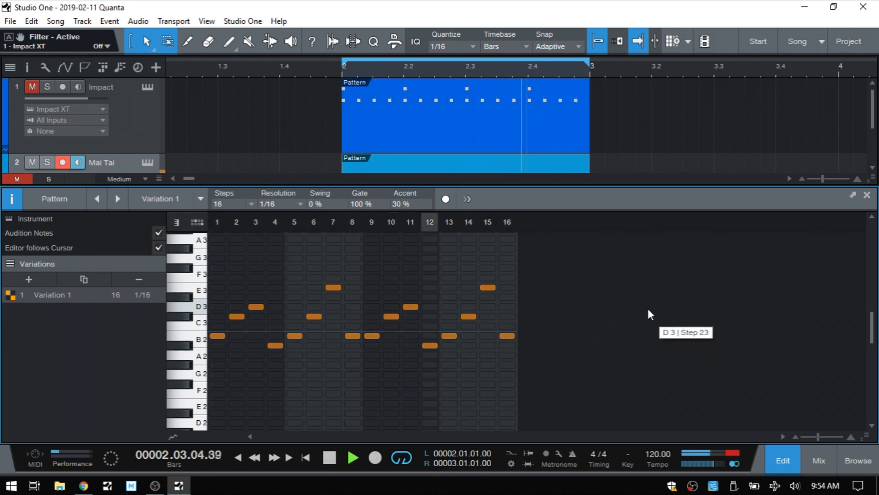
key(space)
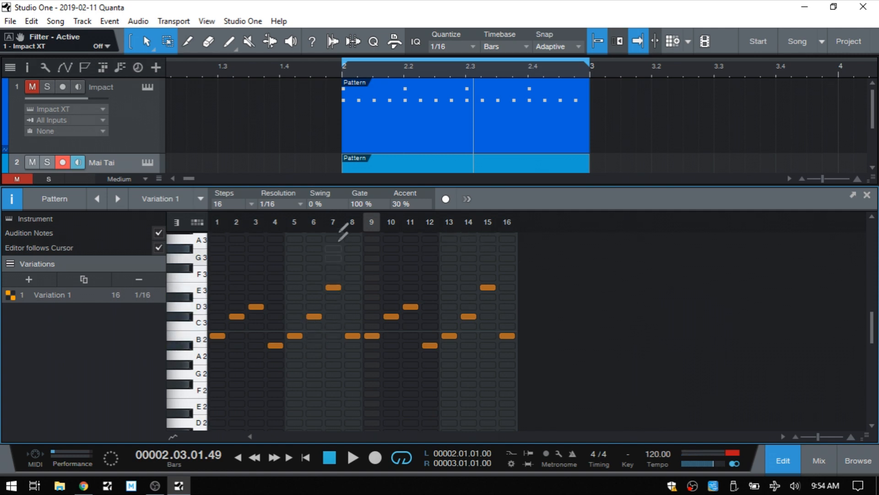
Add F#2 and D3 on step 4, G2 and C3 on step 7, G2 and A#2 on step 11, and play back the Mai Tai pattern.
click(275, 383)
click(276, 306)
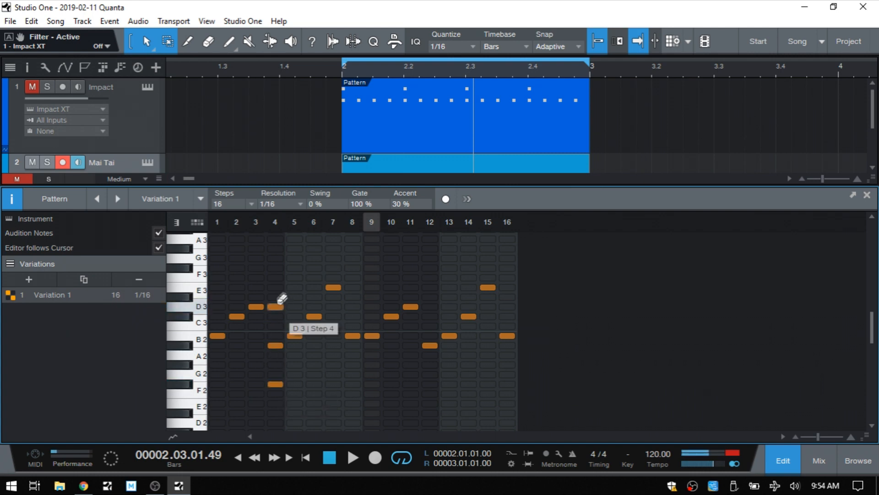
click(332, 374)
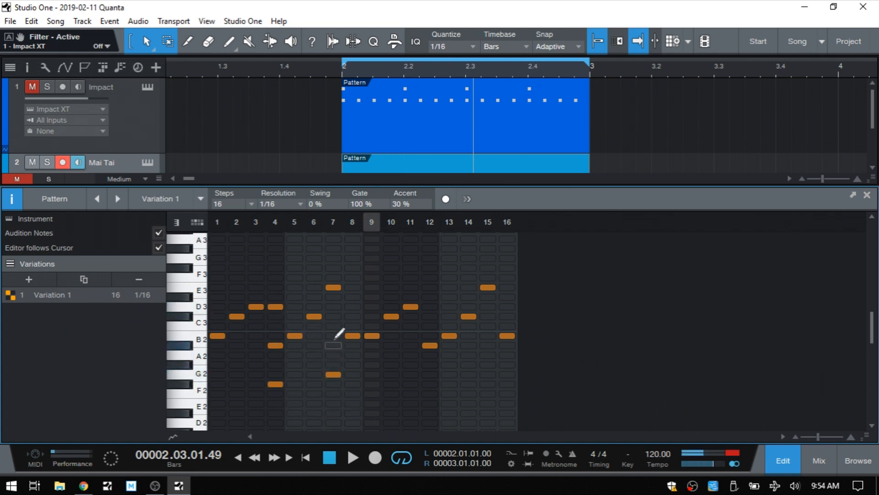
click(333, 325)
click(410, 364)
click(411, 371)
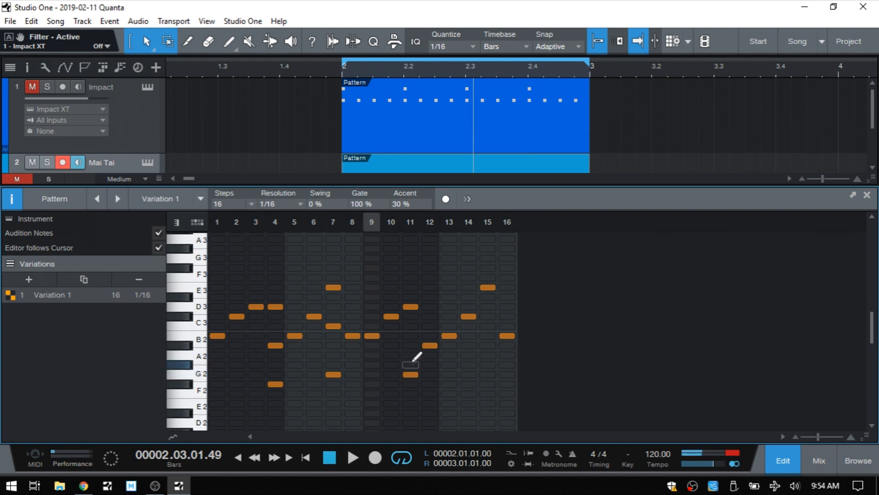
click(412, 345)
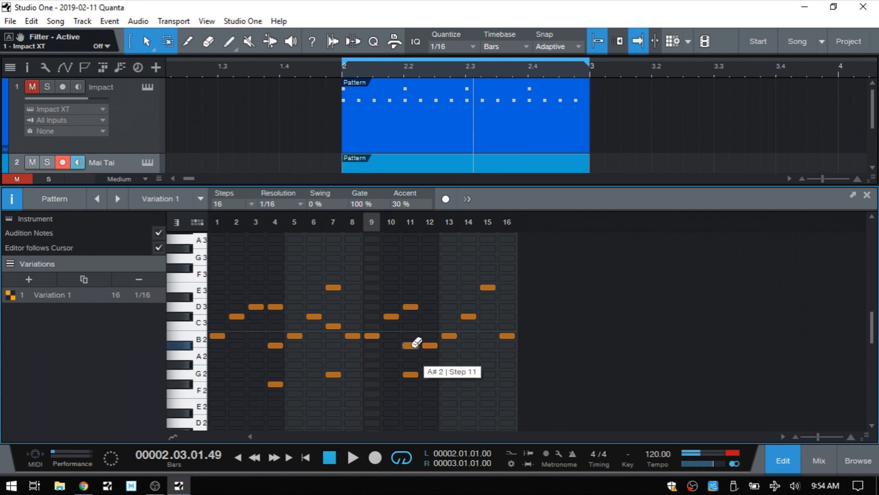
key(space)
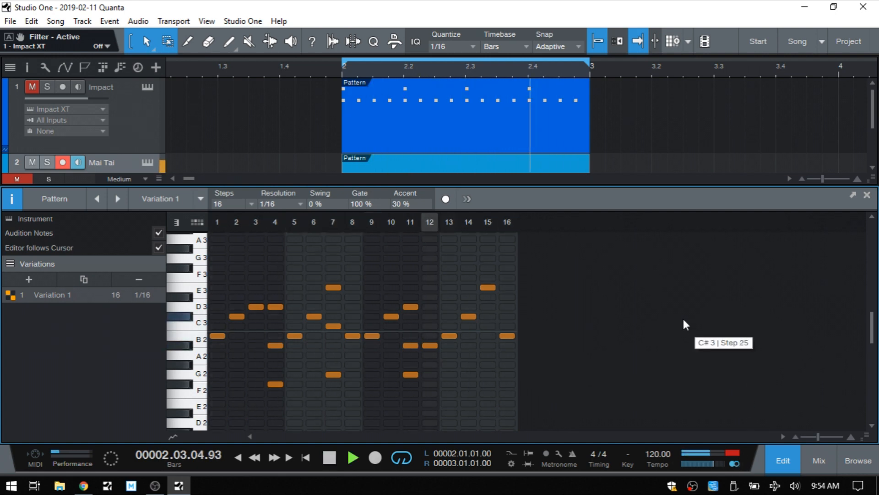
key(space)
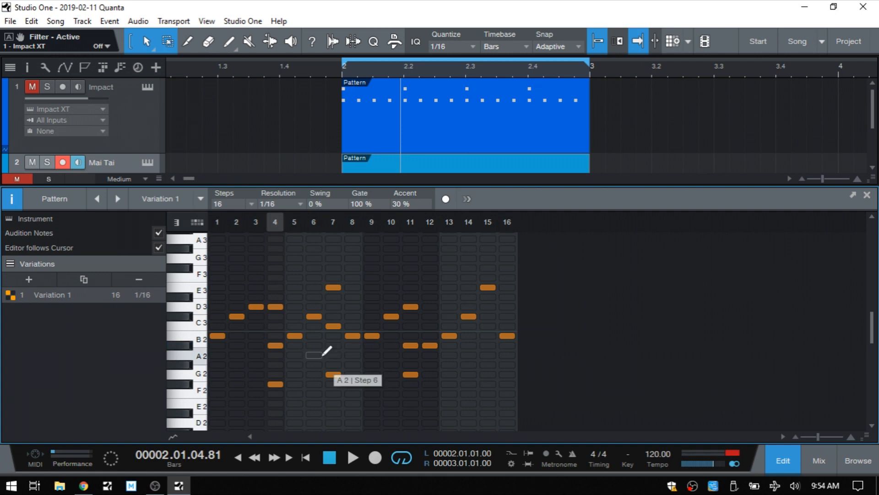
Switch the Mai Tai synth from Mono to Poly voicing and play back the pattern's chords.
click(147, 163)
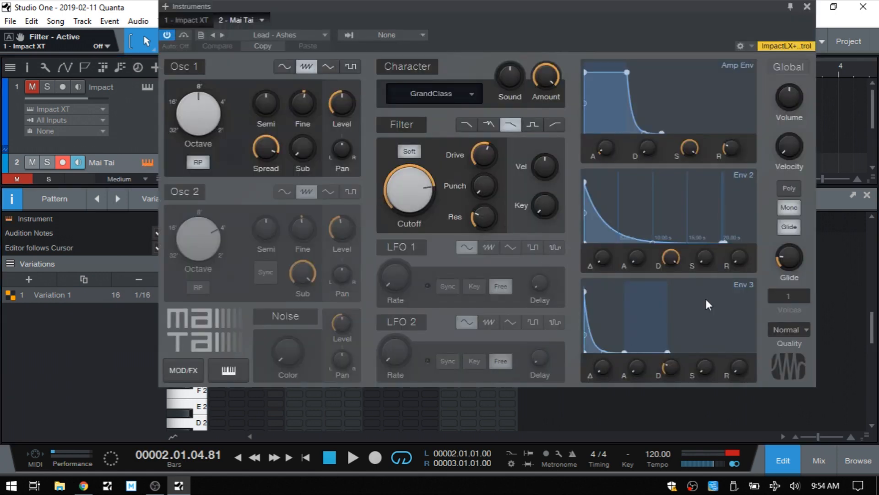
click(790, 208)
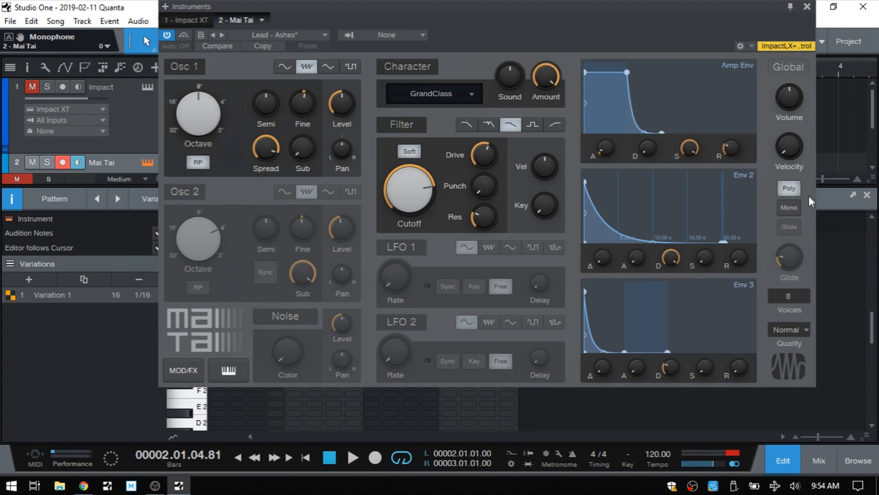
click(791, 208)
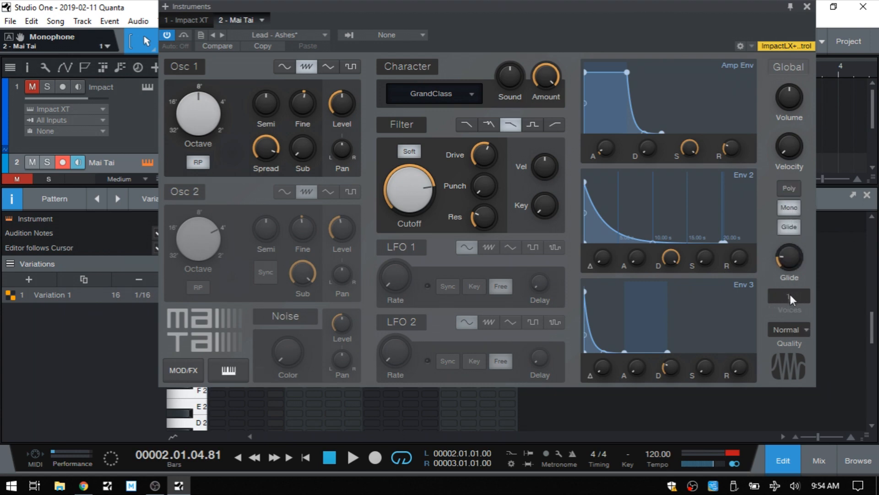
click(789, 207)
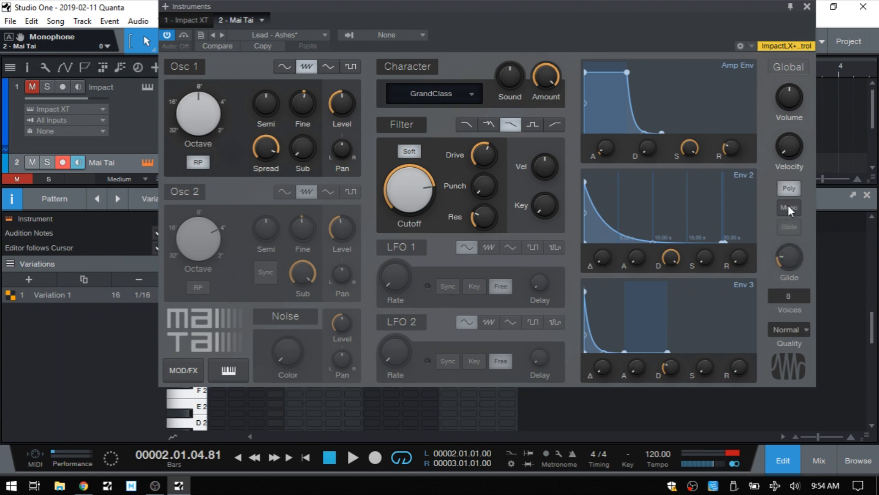
click(807, 8)
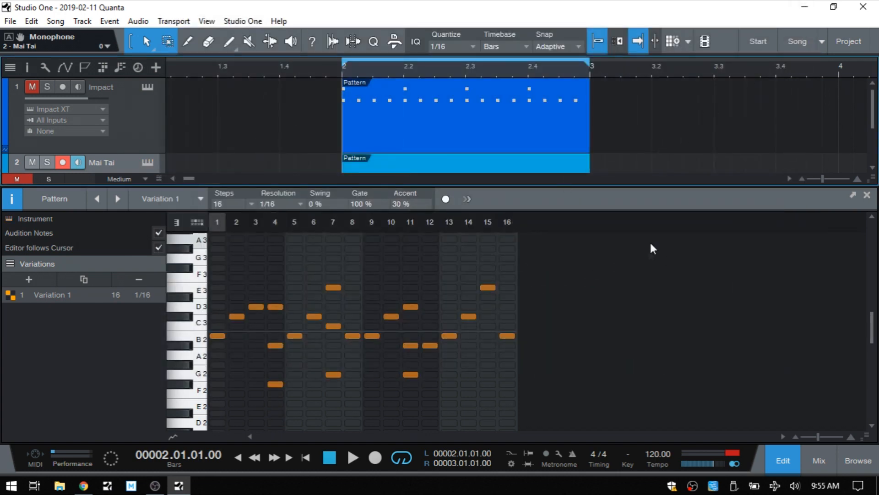
key(space)
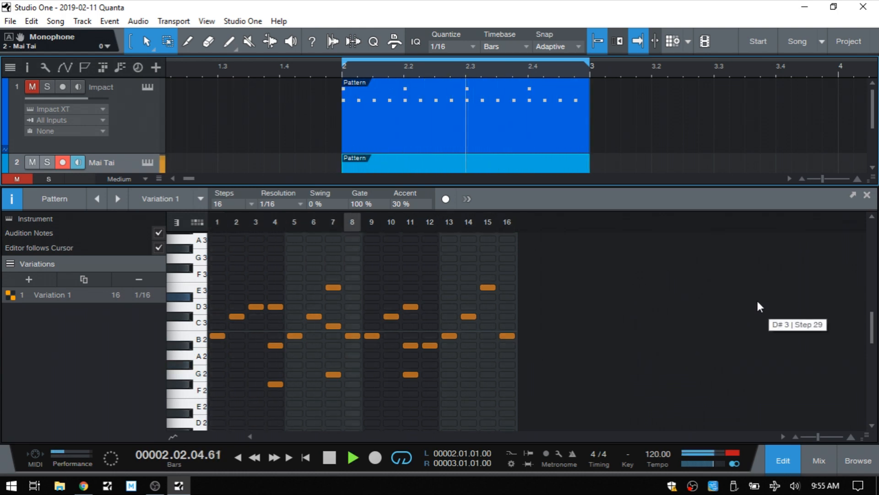
key(space)
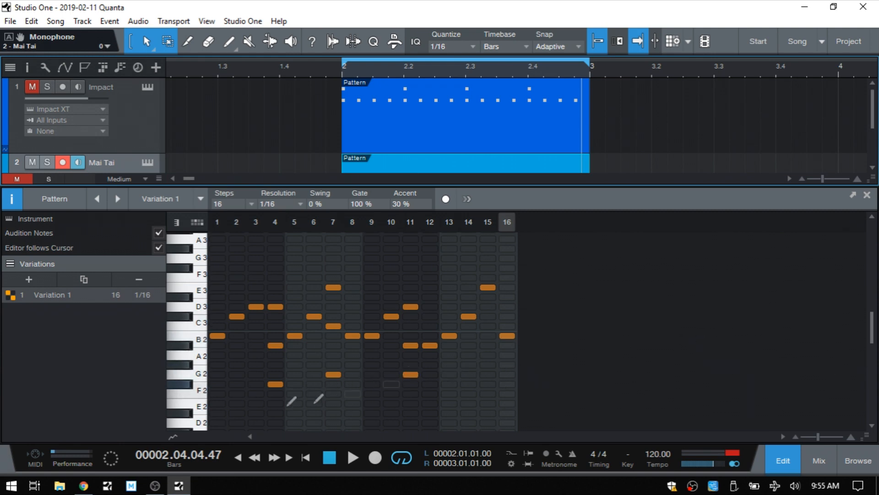
Compare the Mai Tai and Impact pattern editors, briefly showing and hiding the step parameter lane in each.
click(172, 437)
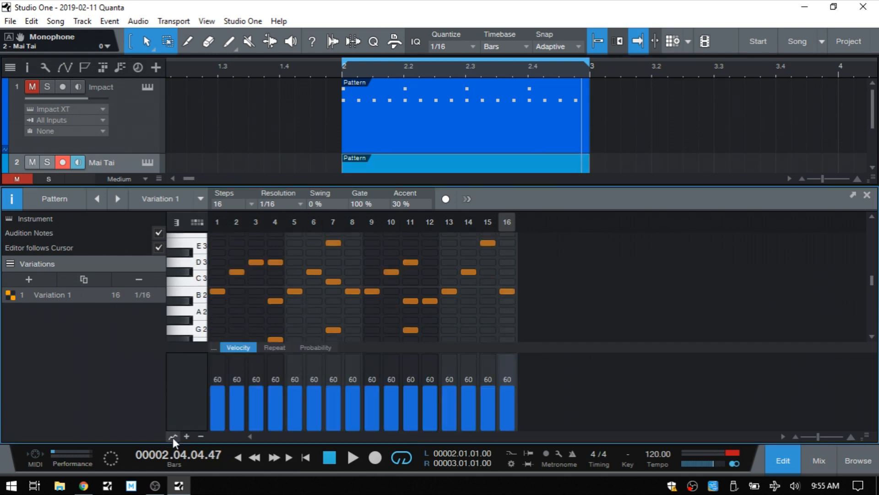
click(172, 438)
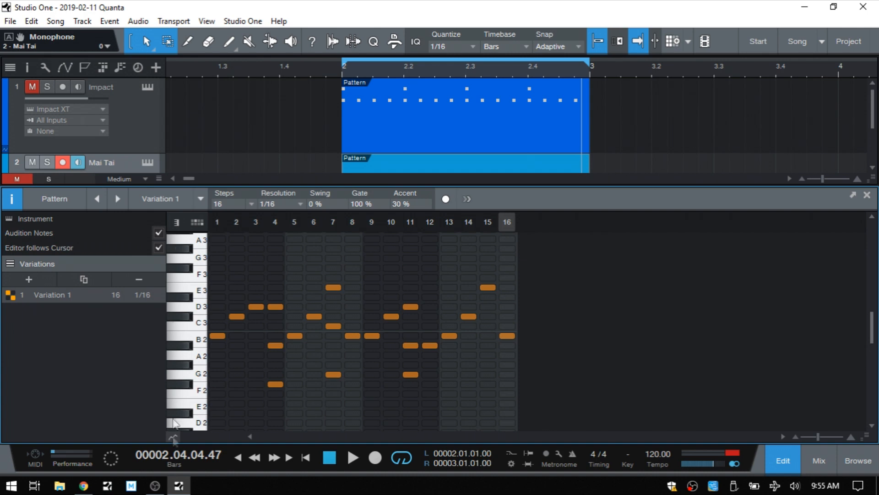
click(133, 111)
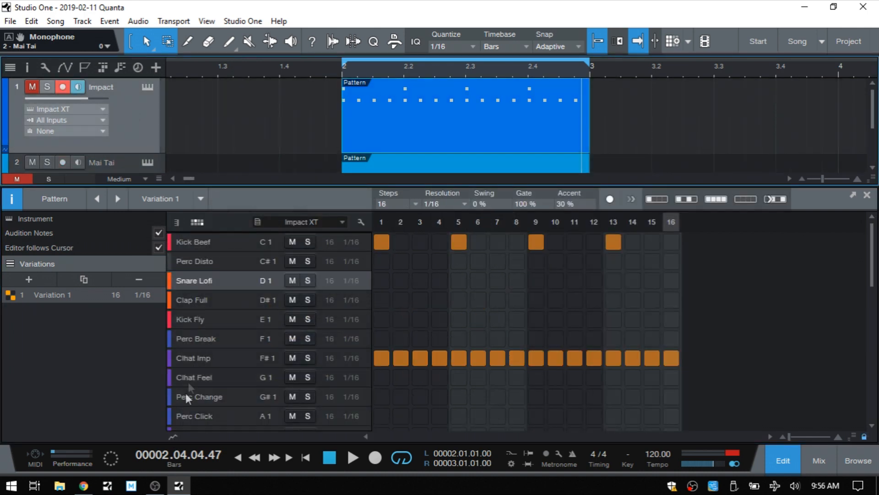
click(173, 437)
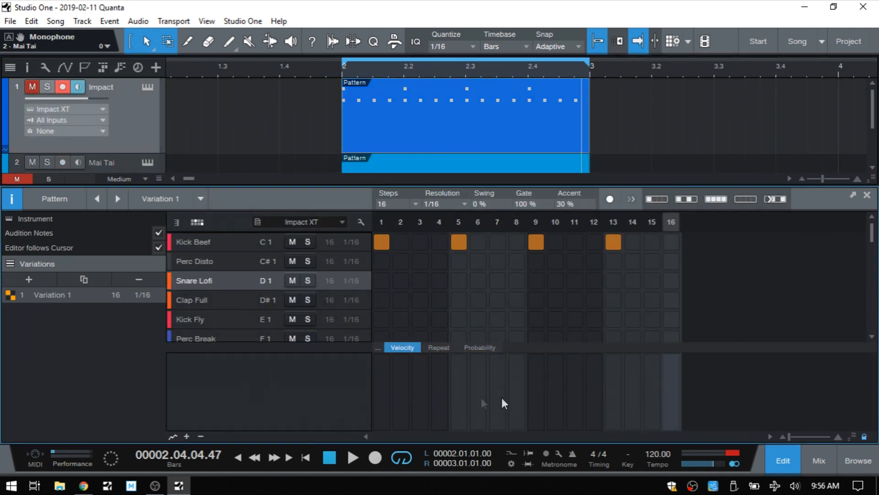
click(173, 437)
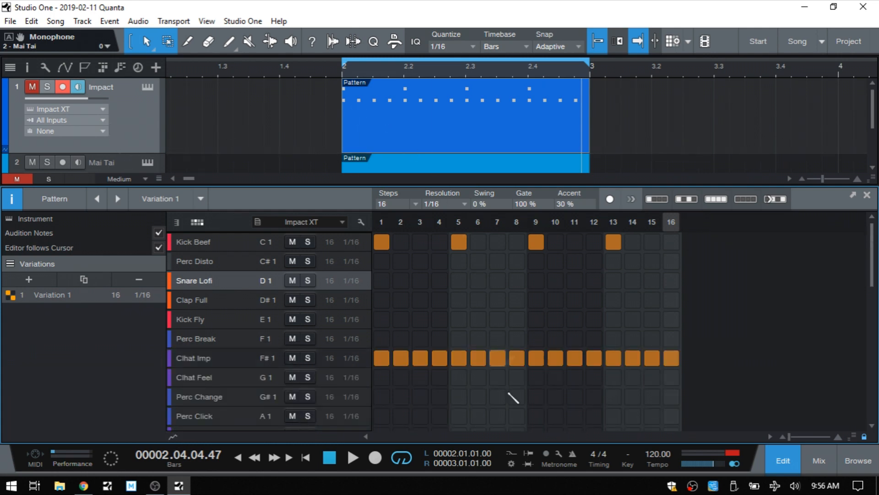
click(125, 163)
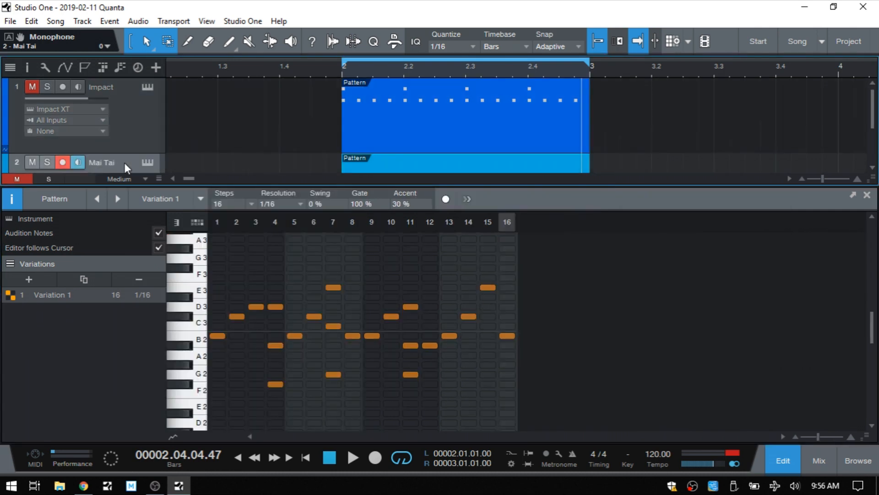
click(128, 131)
click(126, 163)
click(456, 138)
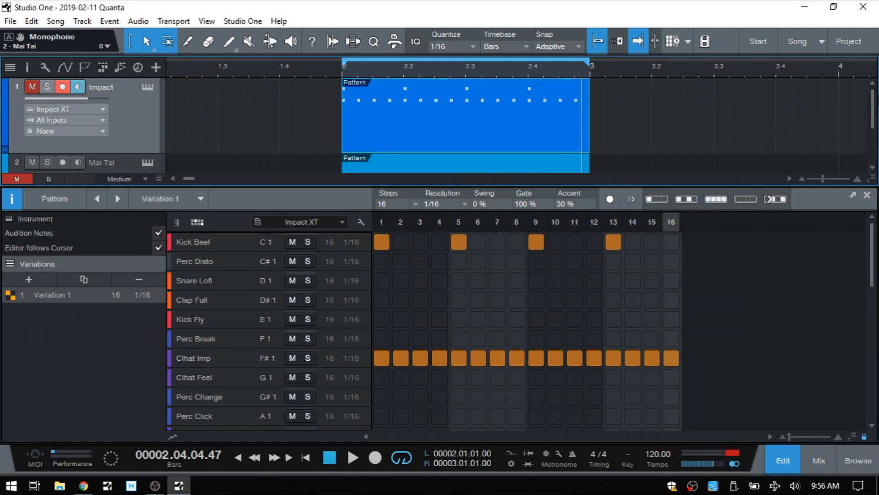
Set Mai Tai velocities to 16, 33, 28, 33, 34, 28 and 29 on odd steps 1–13, 81 on step 4 and 92 on step 15.
scroll(875, 107, down, 1)
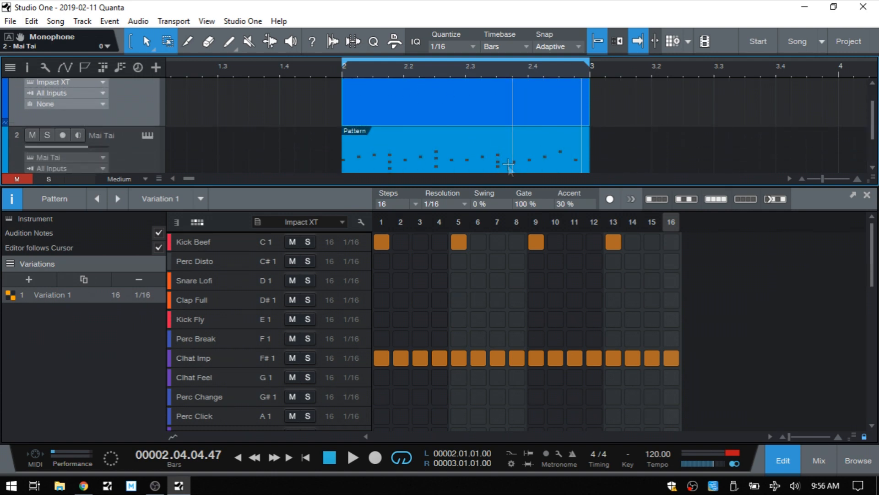
click(525, 167)
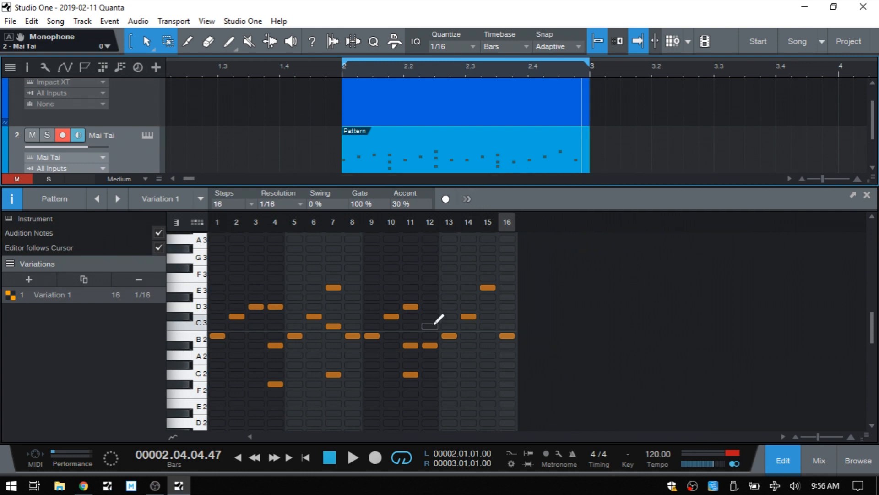
click(173, 435)
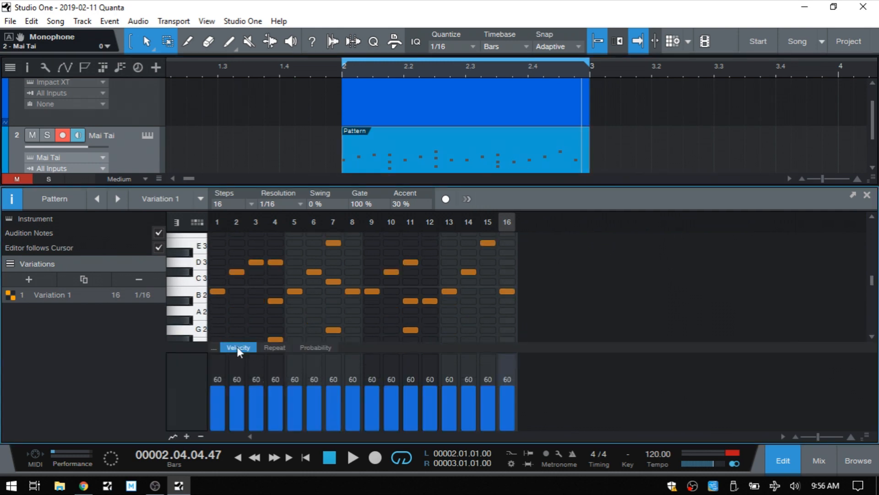
drag(218, 386, 218, 413)
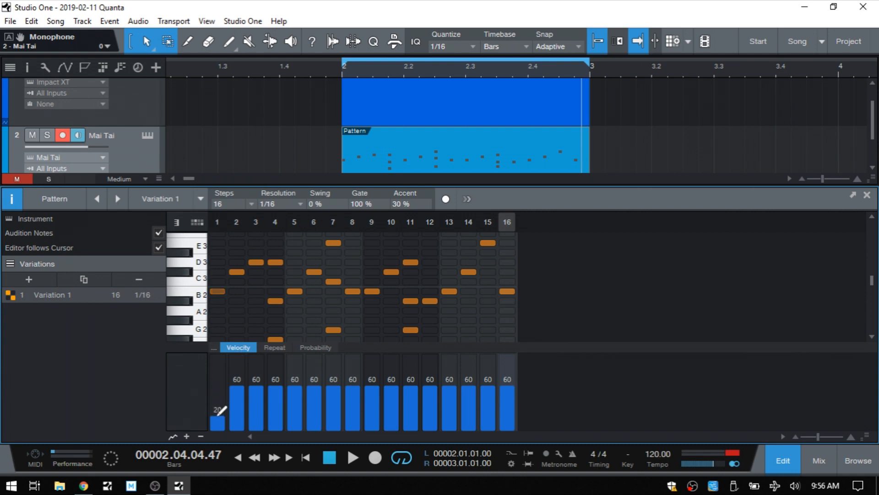
drag(257, 387, 257, 405)
drag(301, 388, 295, 410)
mouse_move(341, 384)
mouse_down()
mouse_move(338, 406)
mouse_move(375, 395)
mouse_up()
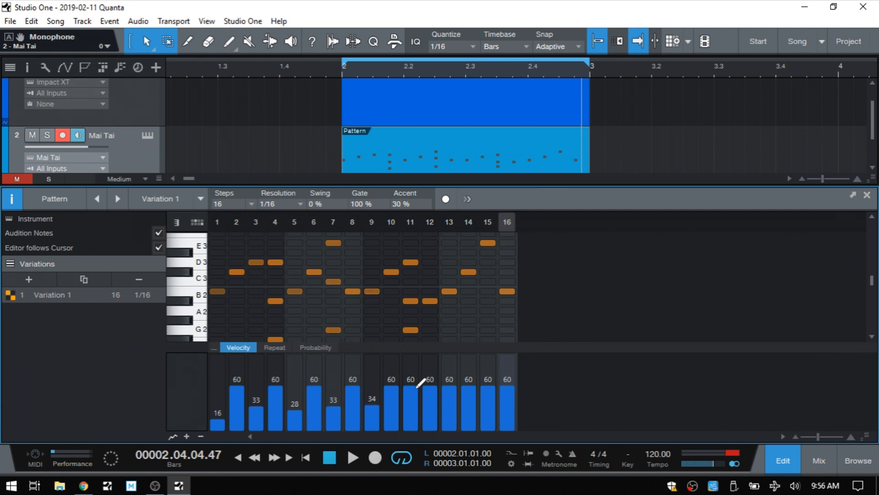
drag(417, 387, 416, 402)
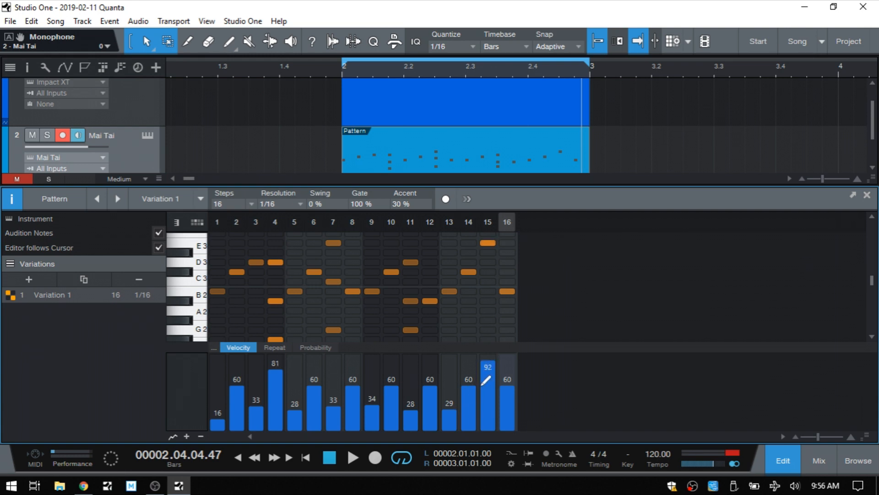
Raise the Mai Tai synth's global Velocity to 100%, playing back the pattern before and after the change.
key(space)
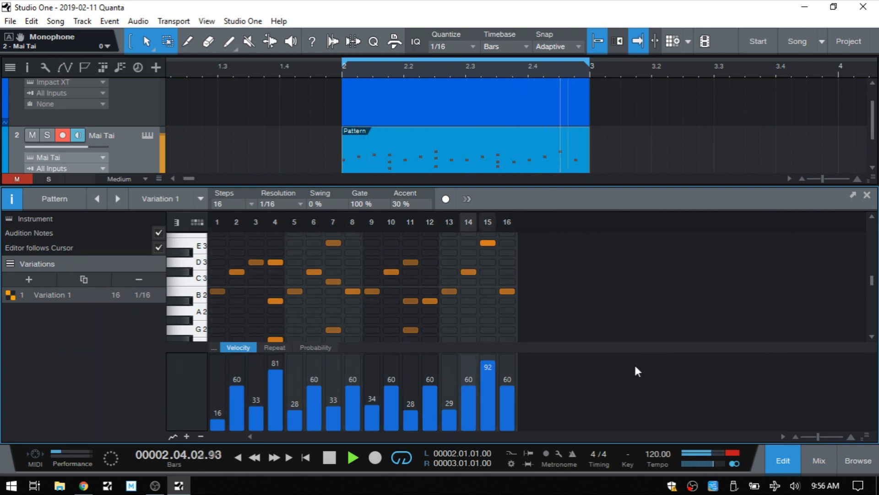
key(space)
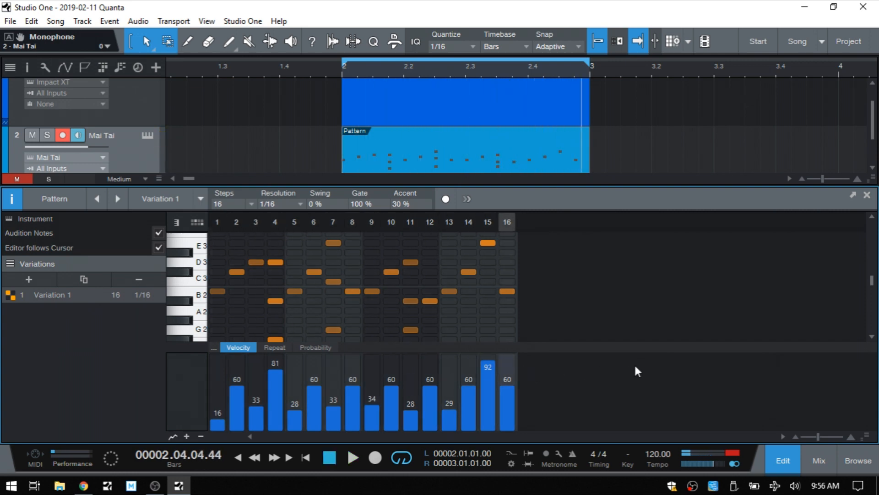
click(147, 133)
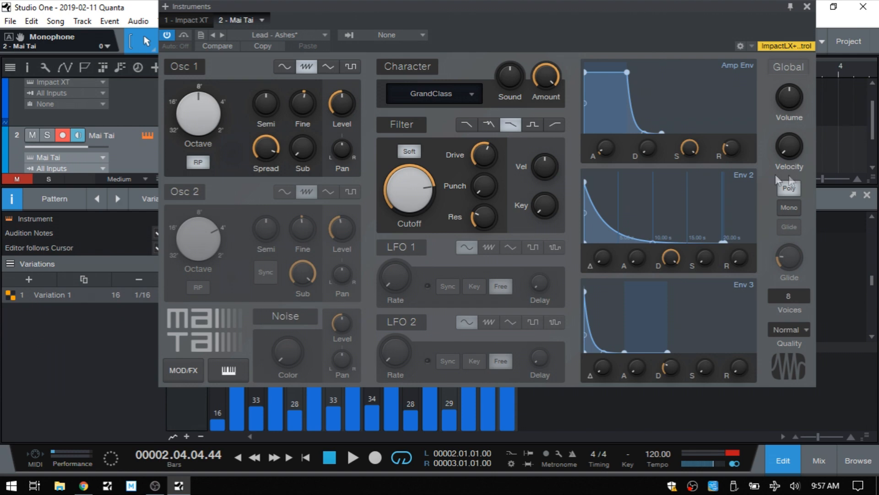
drag(785, 148, 777, 5)
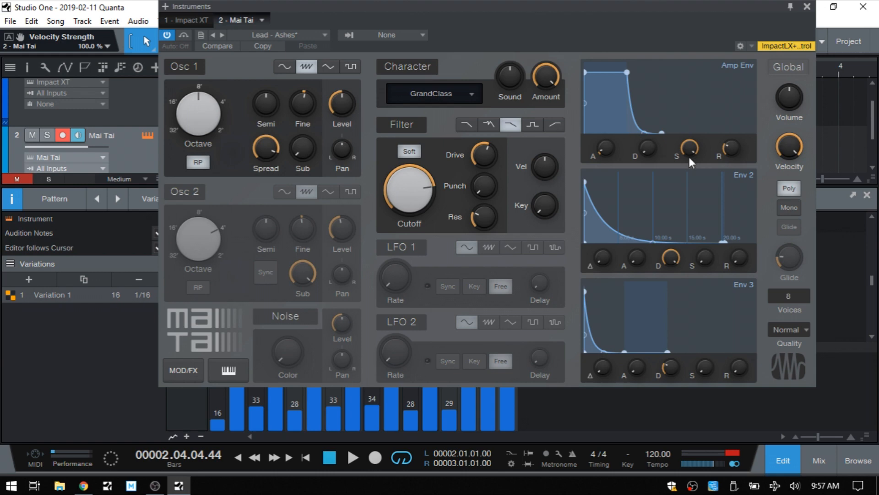
mouse_move(689, 155)
click(808, 7)
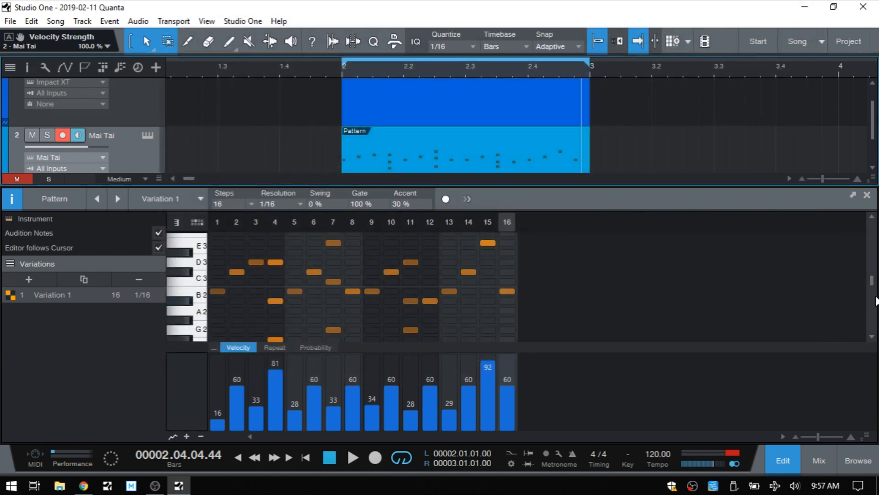
key(space)
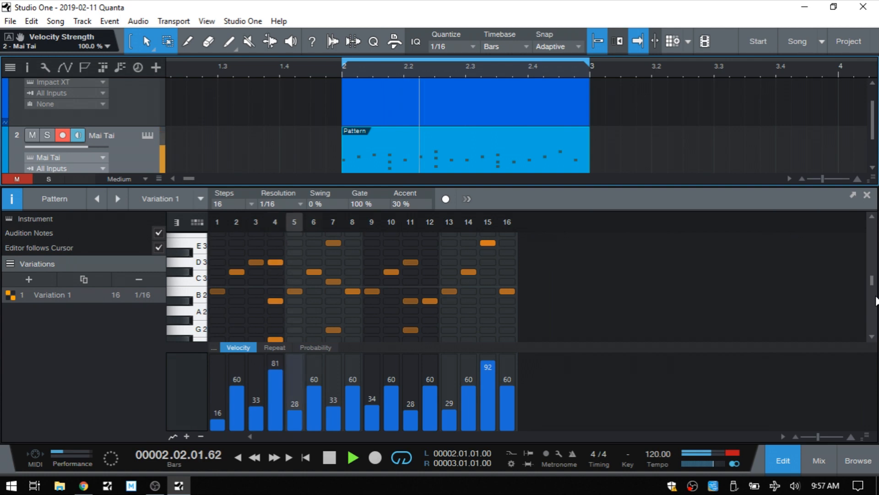
key(space)
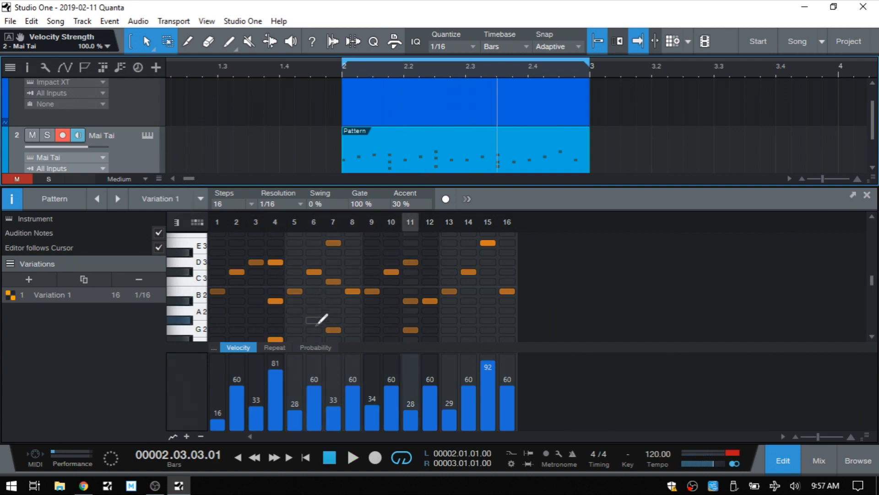
Show the Repeat lane for the Mai Tai pattern, switch to the Impact track's pattern, and mute the Mai Tai track.
click(275, 349)
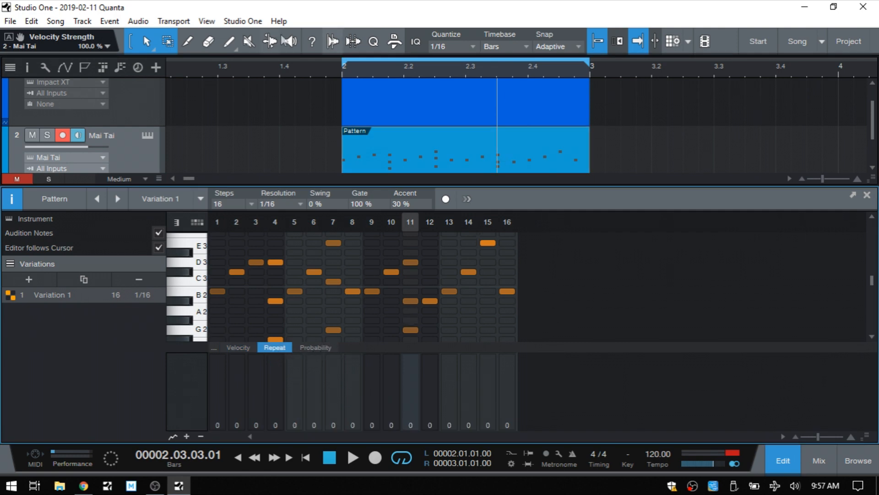
click(133, 102)
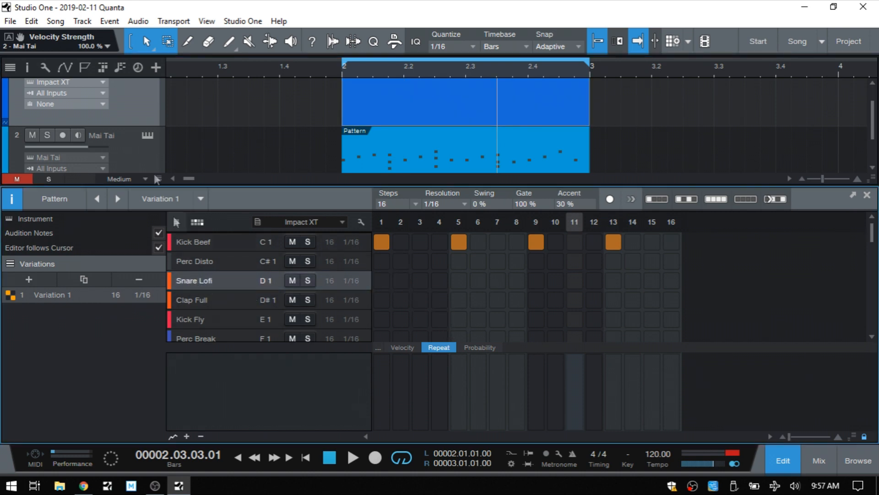
scroll(67, 109, down, 1)
scroll(77, 103, up, 1)
scroll(53, 103, up, 2)
scroll(53, 103, down, 3)
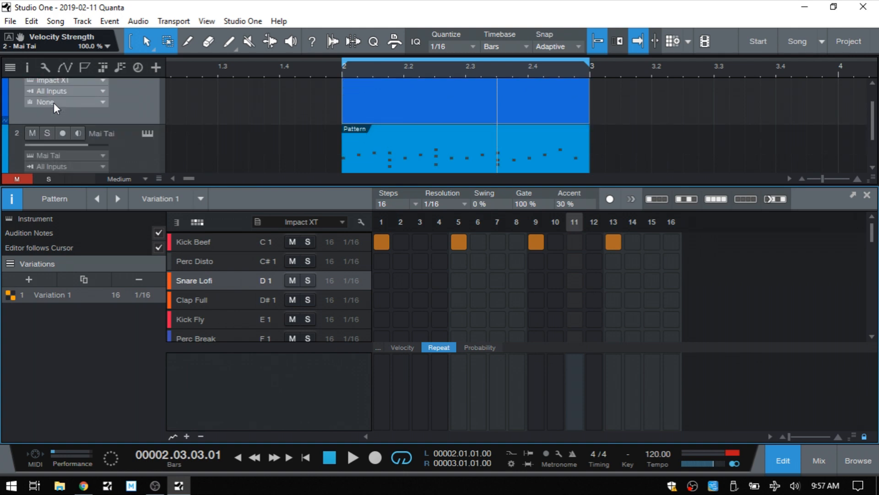
click(32, 123)
scroll(101, 98, up, 1)
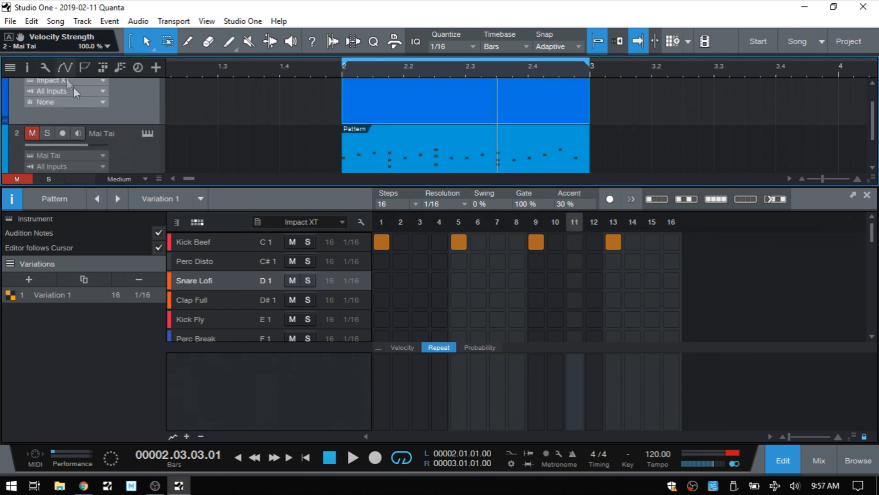
scroll(73, 89, up, 3)
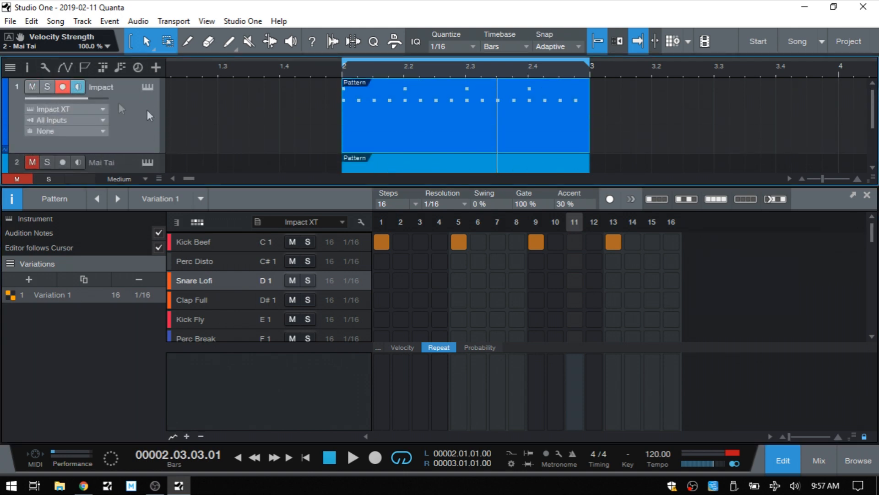
Play back the Impact pattern and clear the Clhat Imp lane.
key(space)
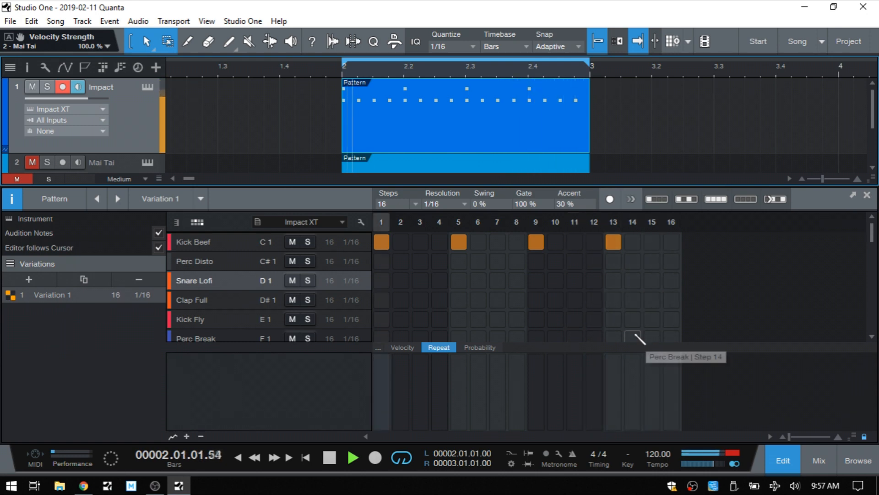
scroll(548, 320, down, 2)
scroll(548, 320, up, 1)
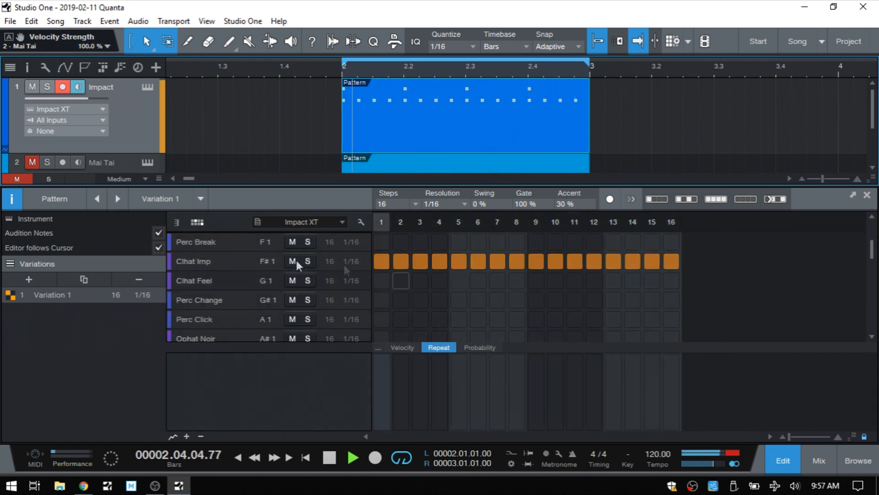
click(222, 264)
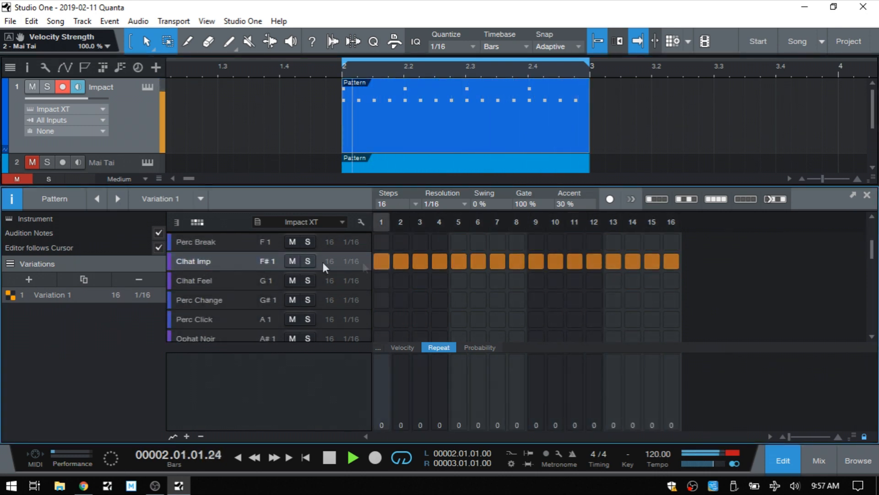
right_click(225, 264)
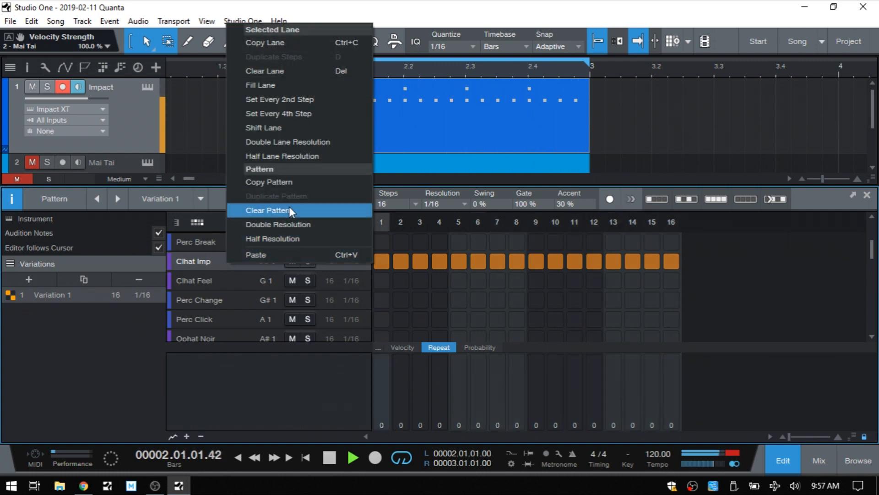
click(309, 70)
scroll(476, 261, up, 5)
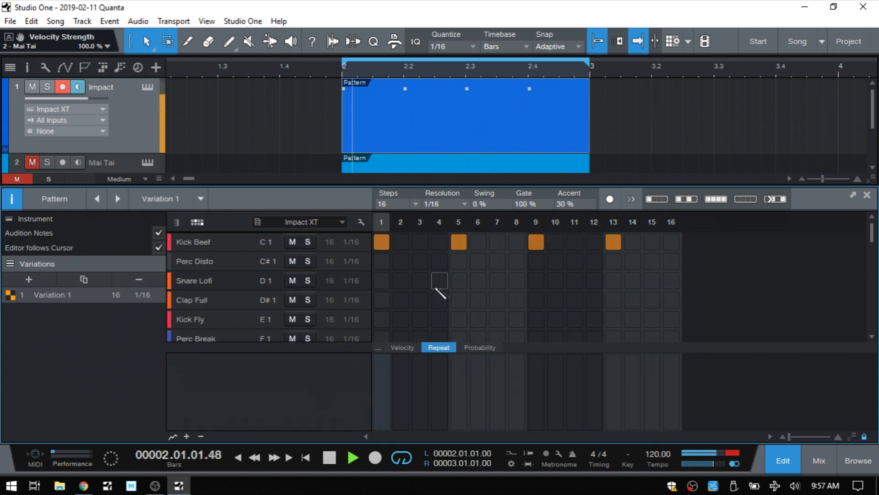
Add Snare Lofi hits on steps 5 and 13, and set step 5's repeat value to 2 after trying 5.
click(458, 281)
click(613, 280)
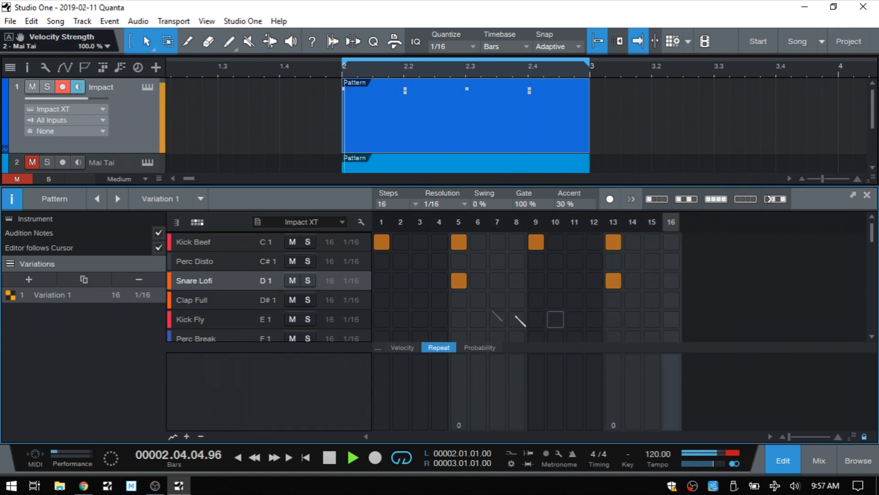
click(463, 421)
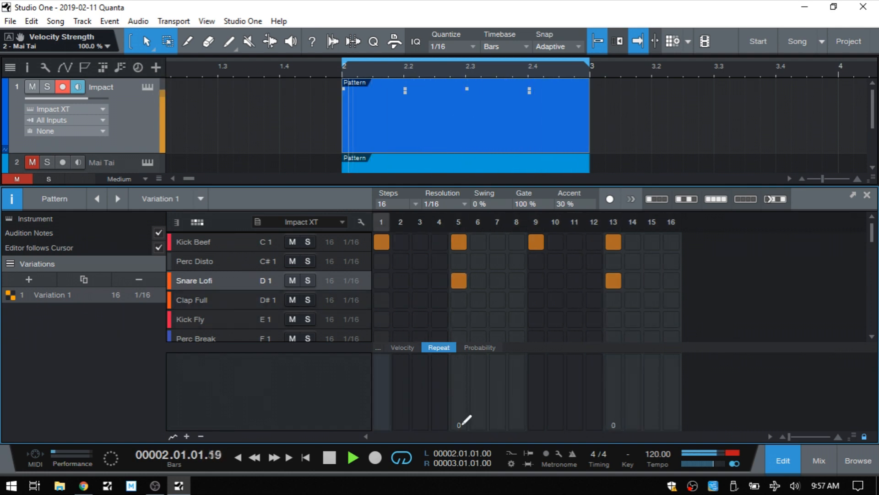
drag(463, 420, 464, 395)
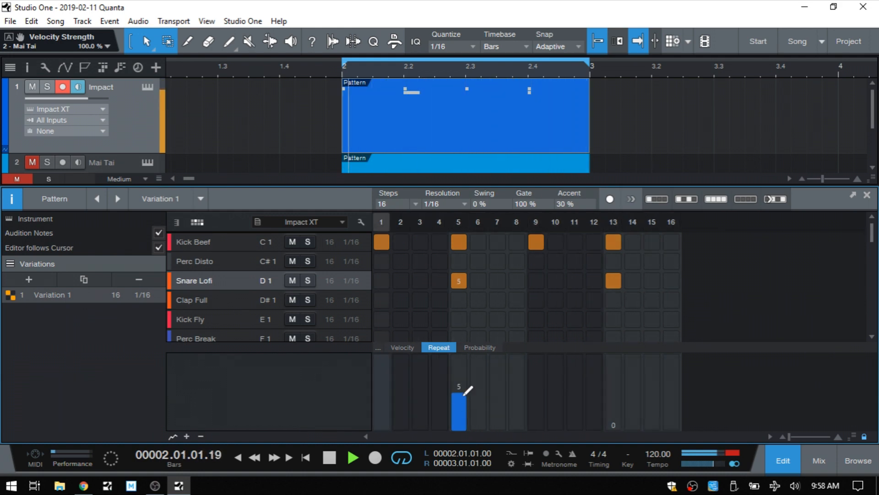
drag(465, 398, 463, 414)
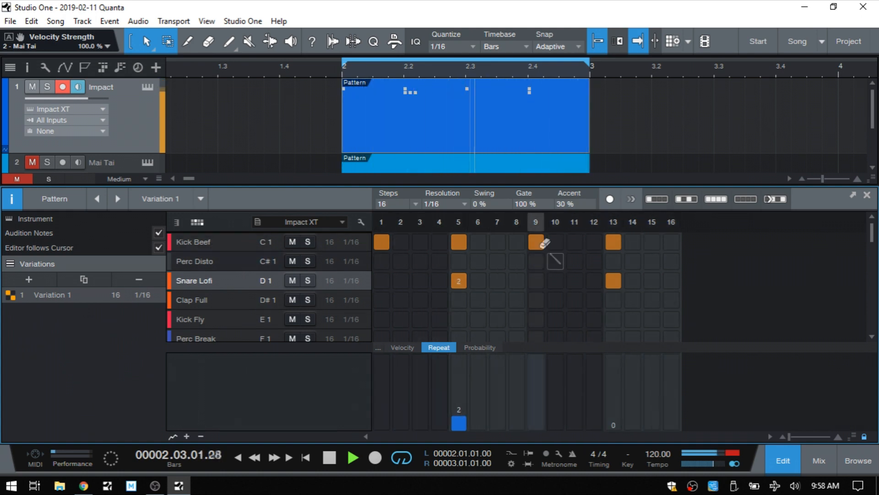
Set the Kick Beef repeat value on step 9 to 4 after trying 2, and stop playback.
click(192, 240)
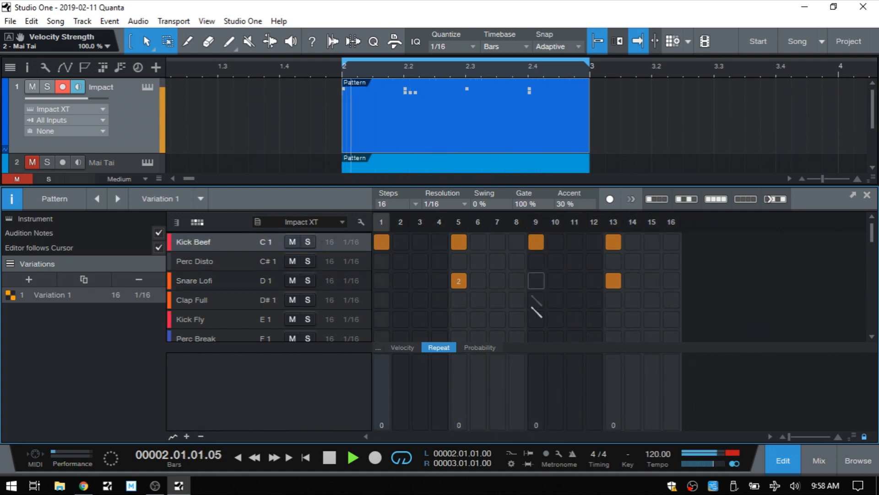
click(536, 424)
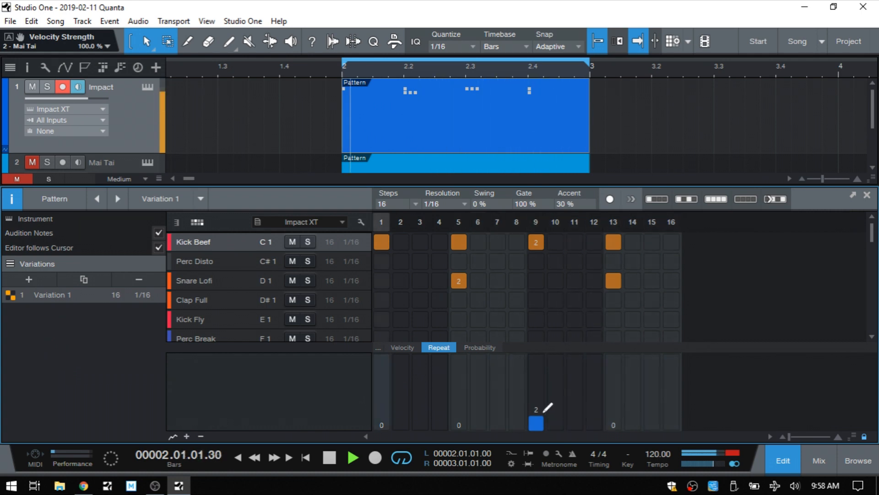
drag(539, 413, 541, 398)
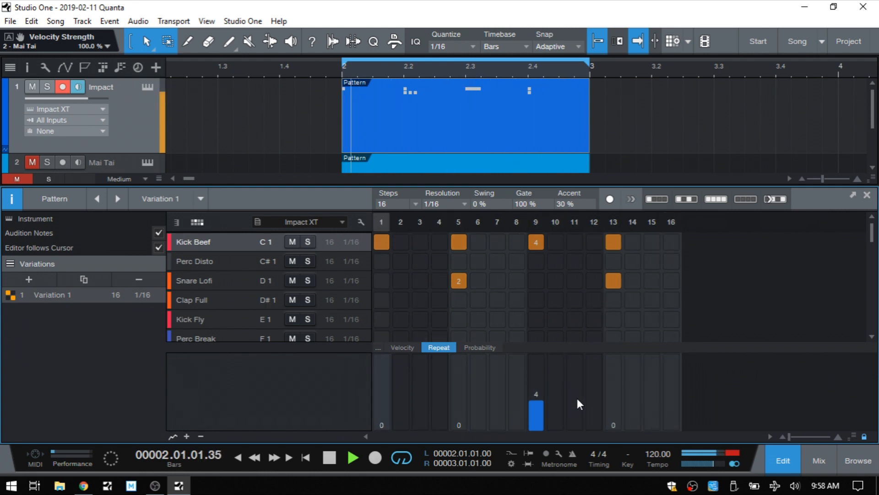
key(space)
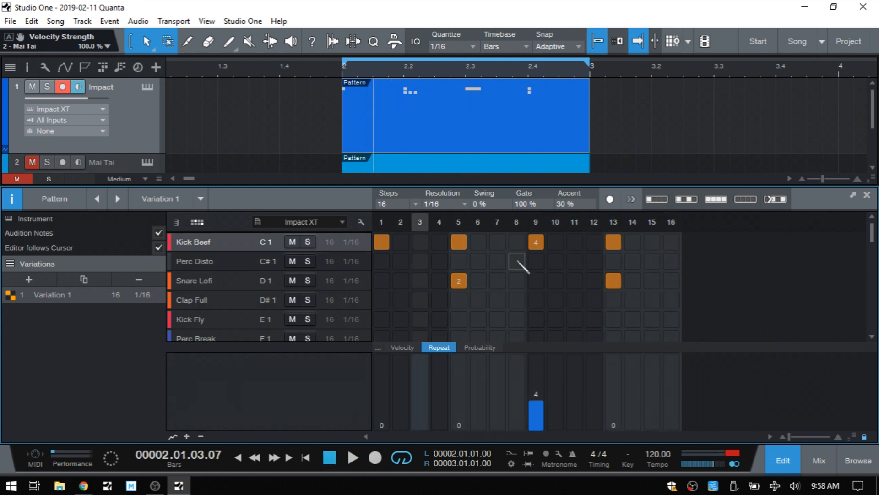
Add Clhat Imp hits on every second step starting at step 1, and play back the pattern.
scroll(527, 265, down, 2)
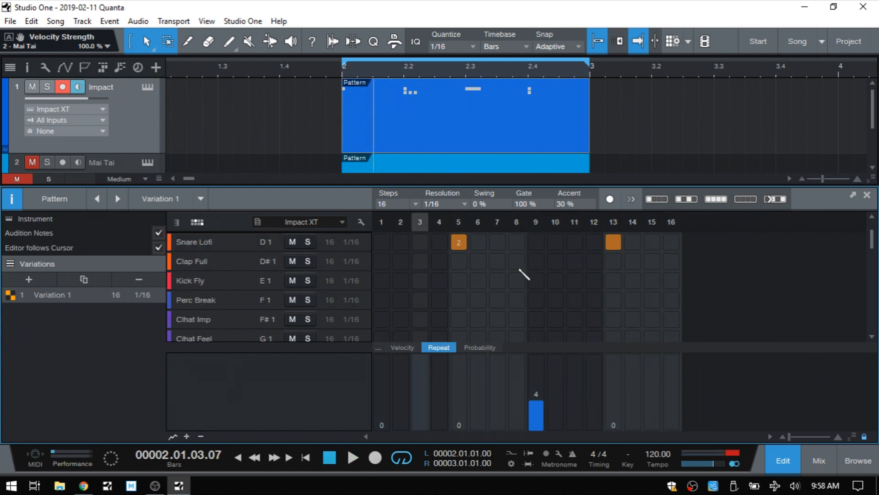
click(184, 319)
click(381, 319)
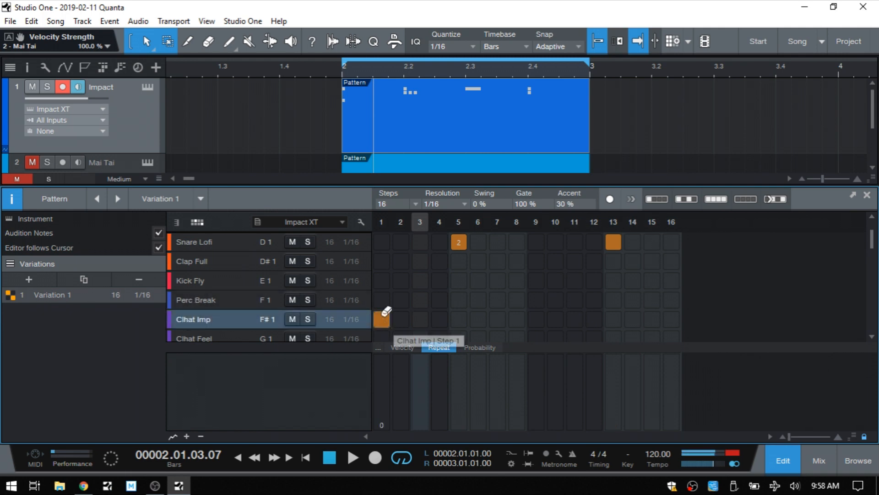
click(420, 319)
click(458, 320)
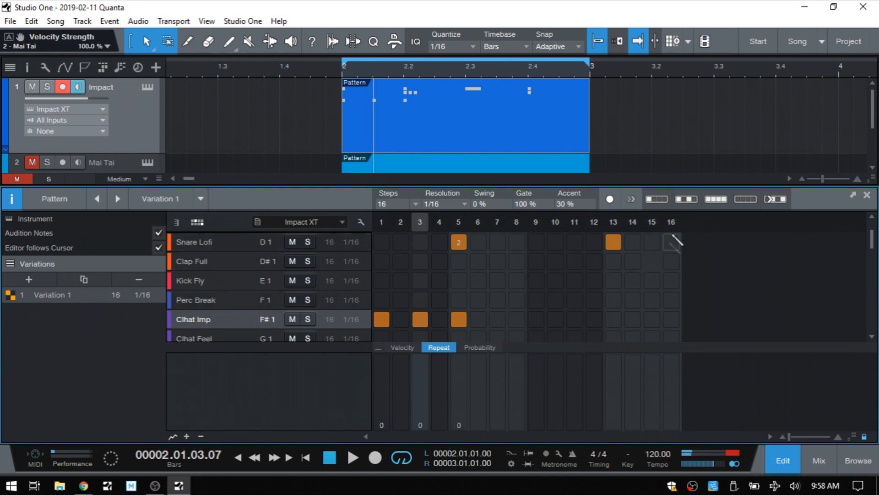
click(682, 199)
key(space)
Set the Clhat Imp repeat values to 5 on step 9 and 6 on step 15, and stop playback.
mouse_move(536, 425)
mouse_down()
mouse_move(543, 344)
mouse_move(556, 352)
mouse_move(541, 355)
mouse_move(539, 388)
mouse_up()
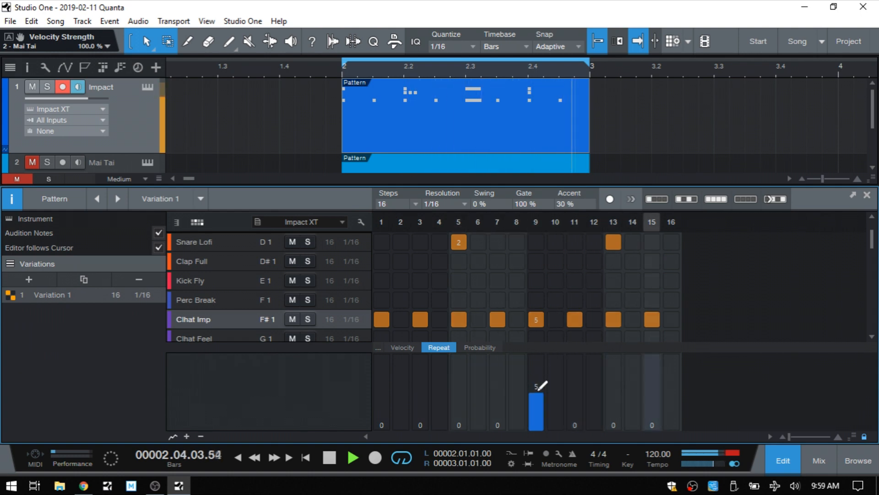
click(656, 424)
drag(656, 424, 657, 394)
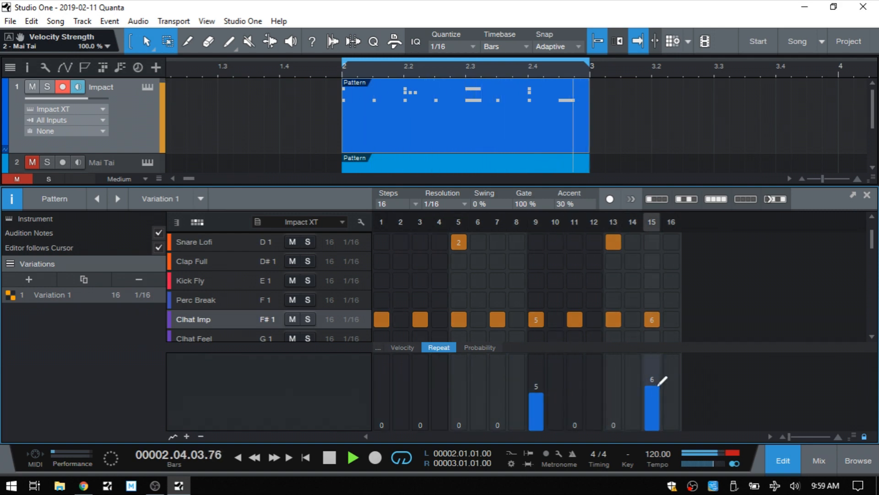
key(space)
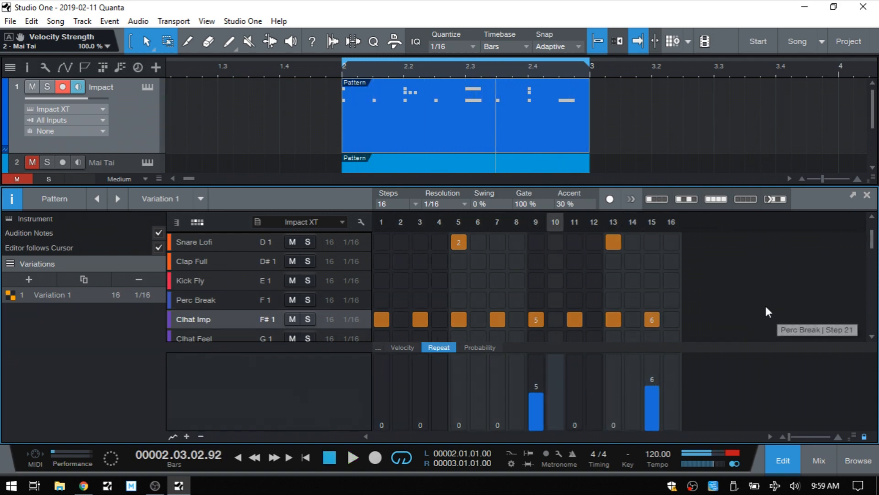
Set the Snare Lofi probability to 50% on step 5 and 76% on step 13, and play back the pattern.
click(480, 348)
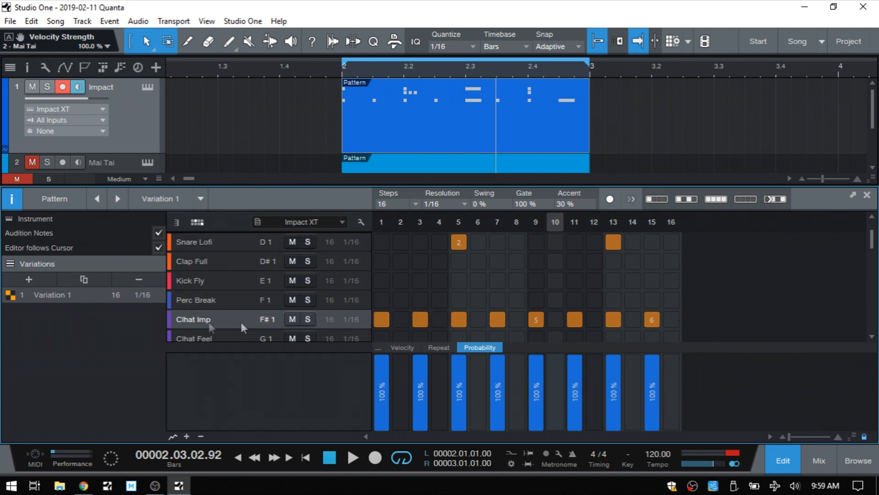
click(194, 242)
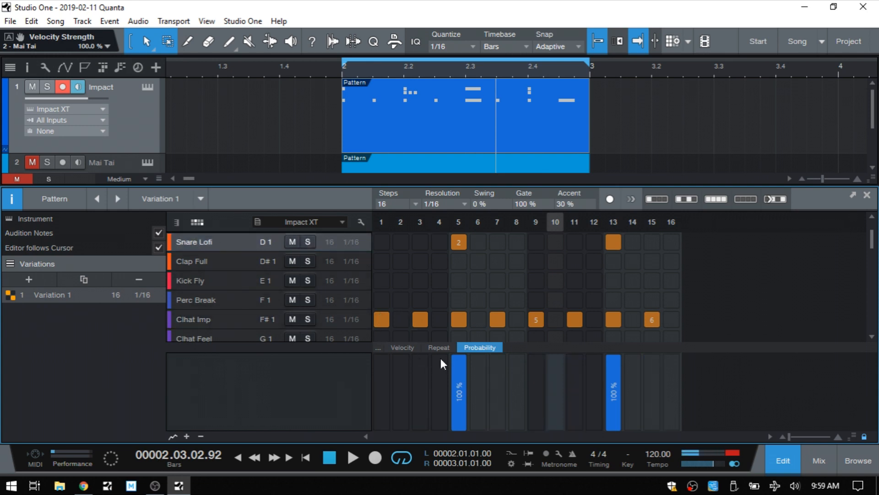
drag(459, 368, 461, 383)
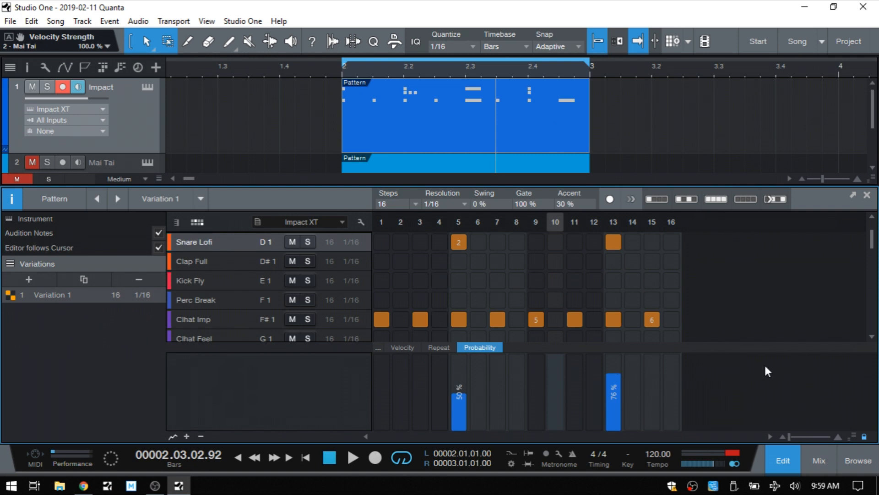
key(space)
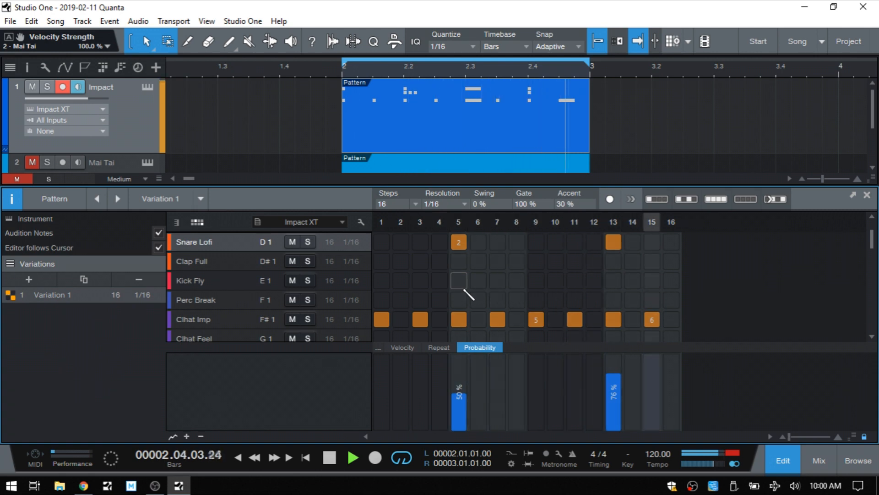
key(space)
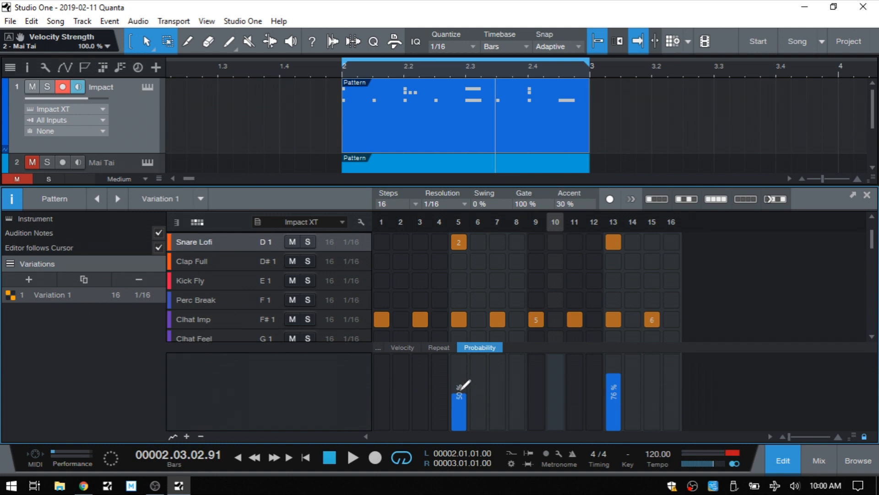
drag(460, 392, 460, 393)
Clear the Clhat Imp lane and set the Snare Lofi probability to 100% on steps 5 and 13.
click(204, 319)
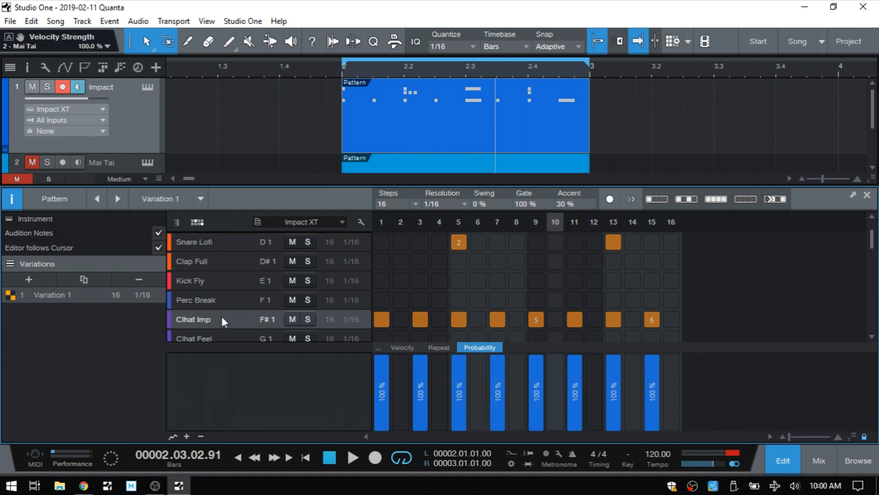
key(Delete)
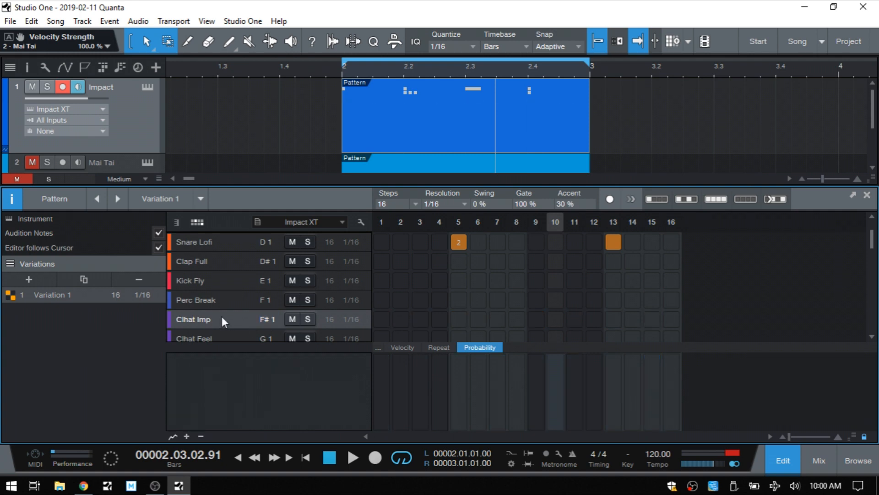
click(195, 242)
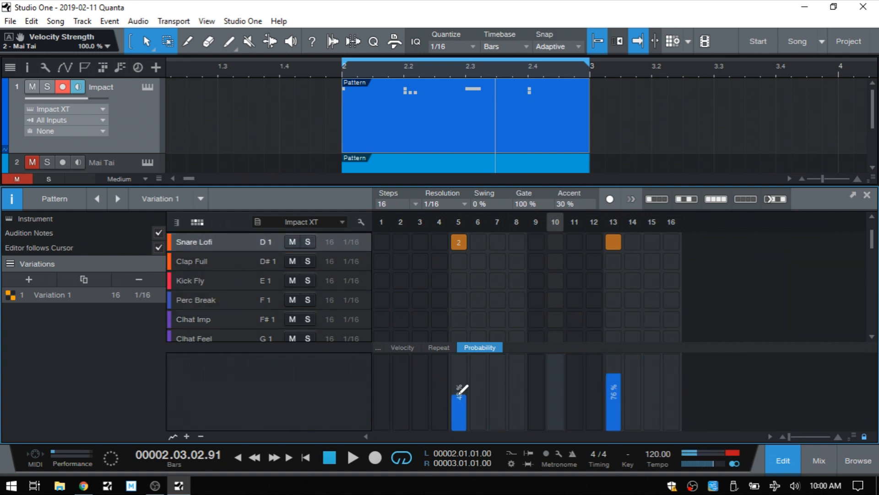
drag(459, 393, 463, 326)
drag(622, 373, 623, 329)
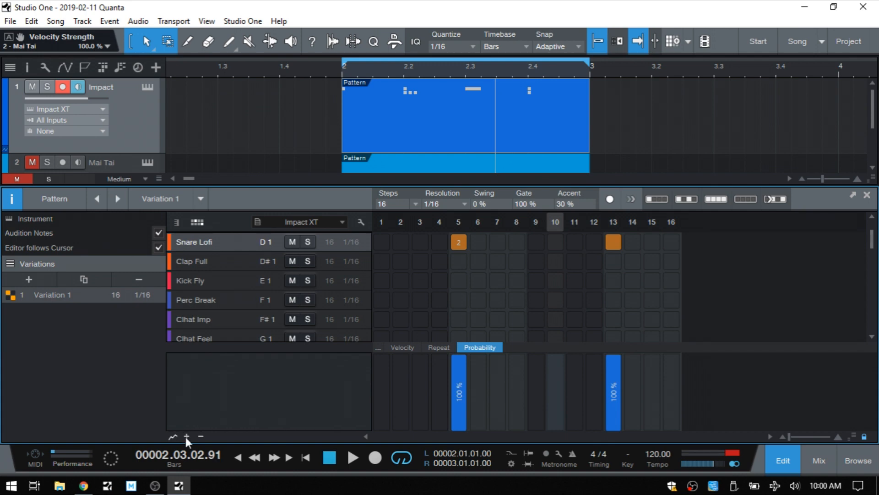
Examine the automation parameters offered for the Snare Lofi lane, including the pads in Bank A, and close the list.
click(377, 349)
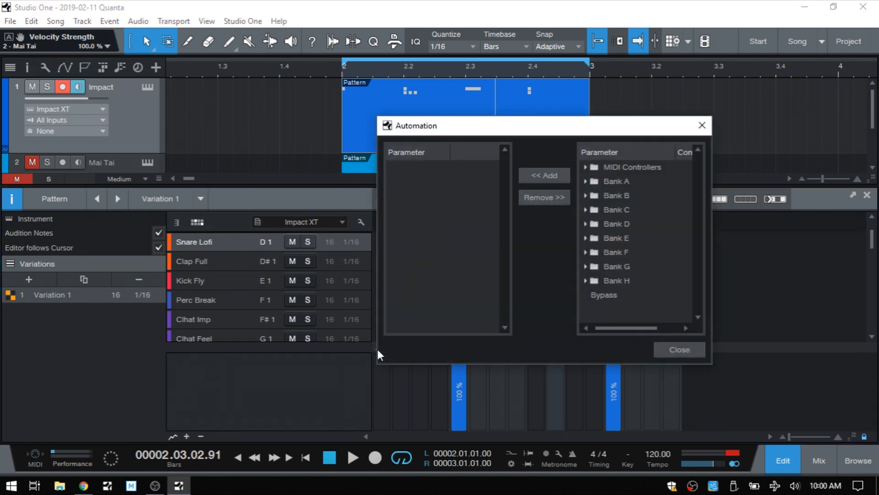
click(614, 183)
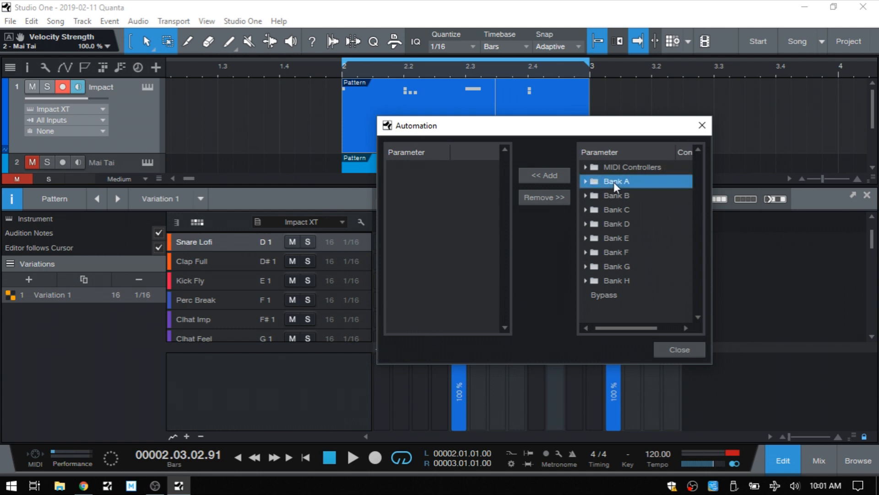
click(584, 182)
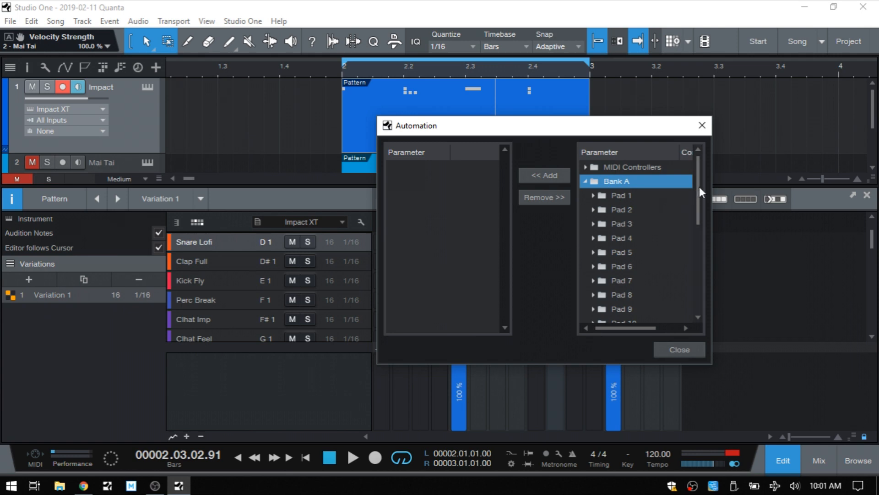
drag(699, 186, 700, 213)
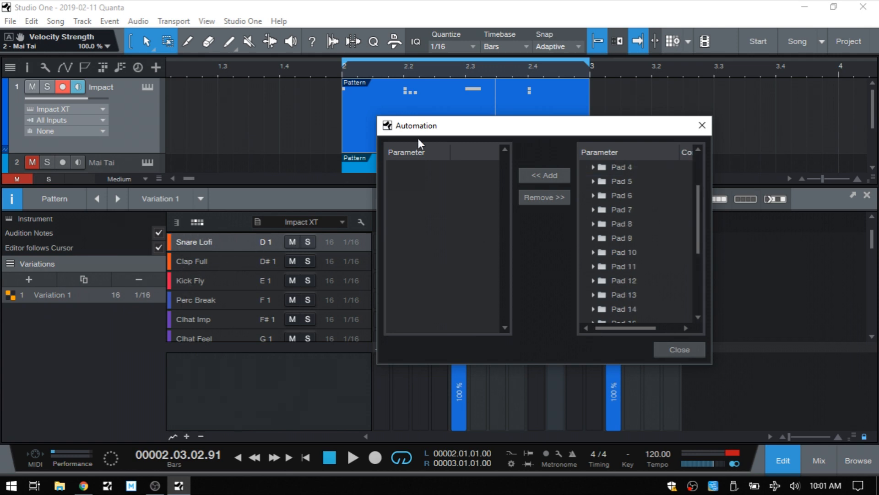
drag(499, 131, 510, 146)
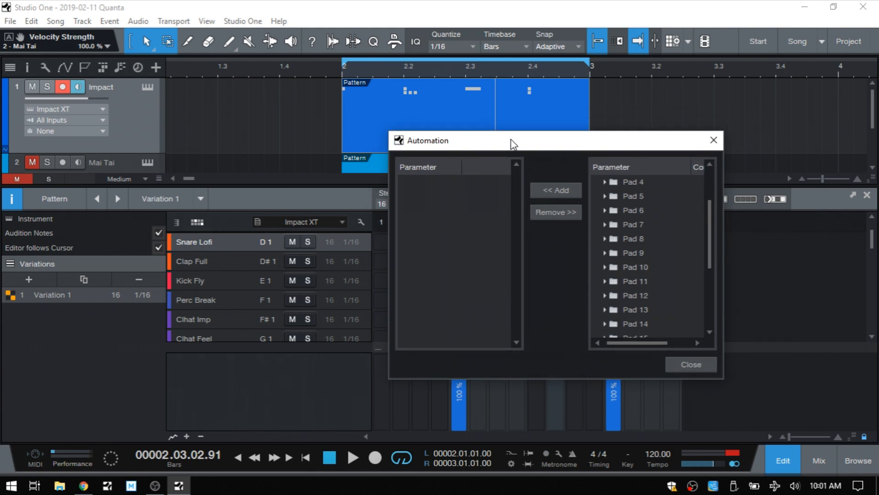
click(688, 361)
scroll(279, 260, up, 2)
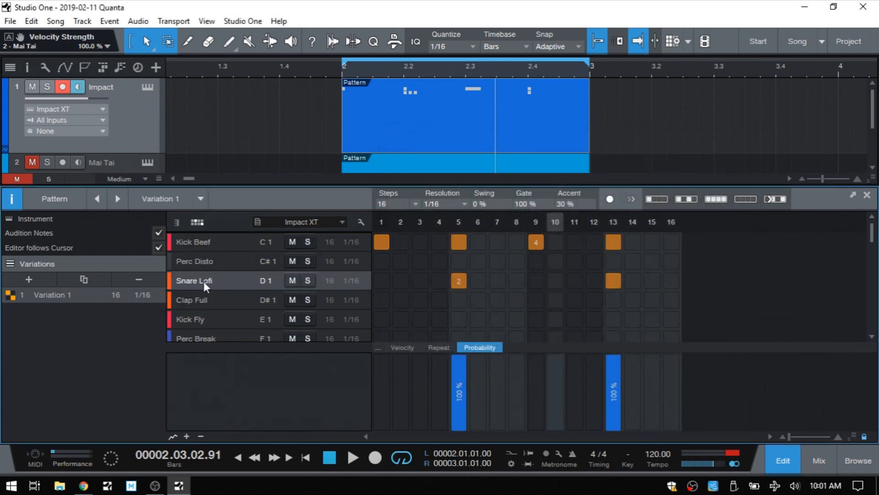
Add the Filter - Cutoff parameter of Pad 3 in Bank A to the Snare Lofi pattern automation.
click(378, 346)
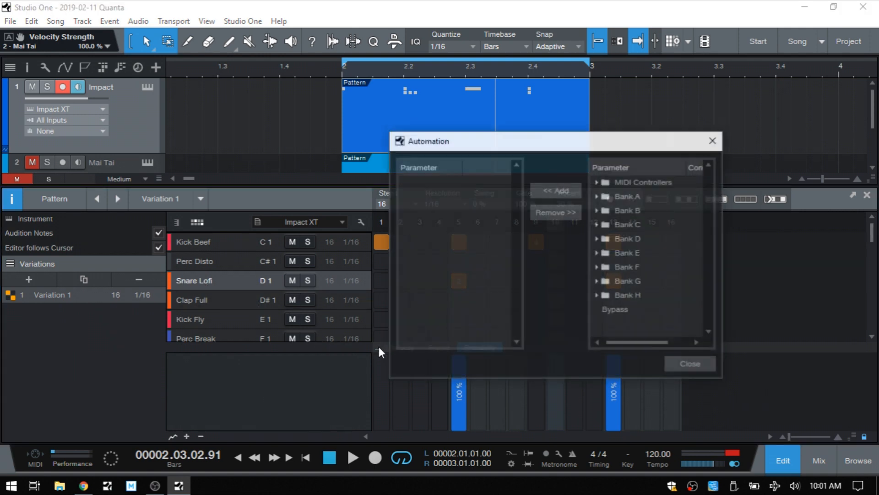
click(622, 198)
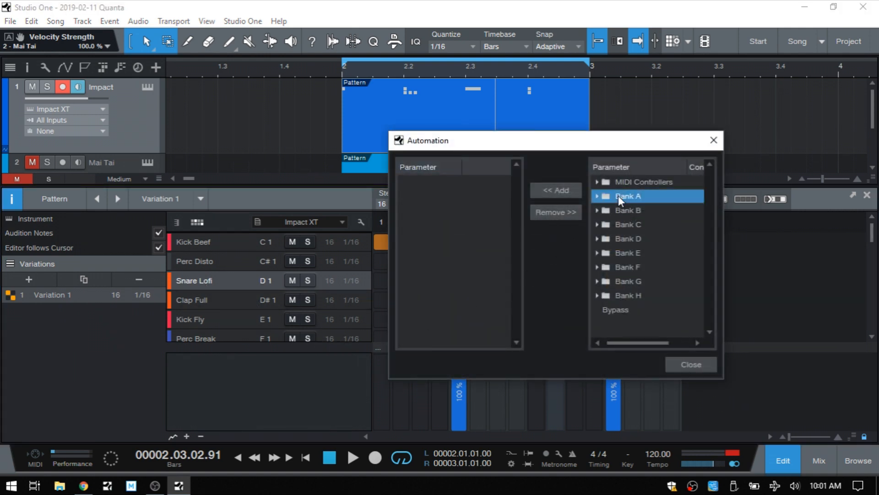
click(597, 196)
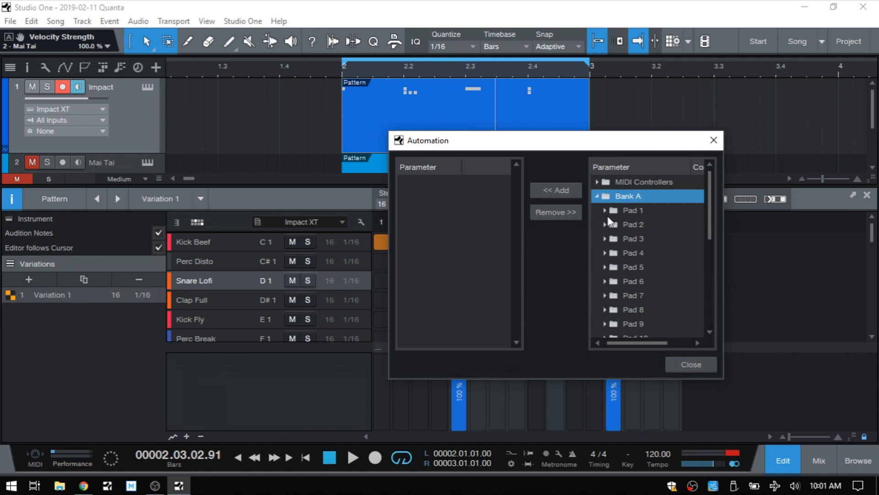
click(625, 240)
click(604, 238)
scroll(648, 267, down, 2)
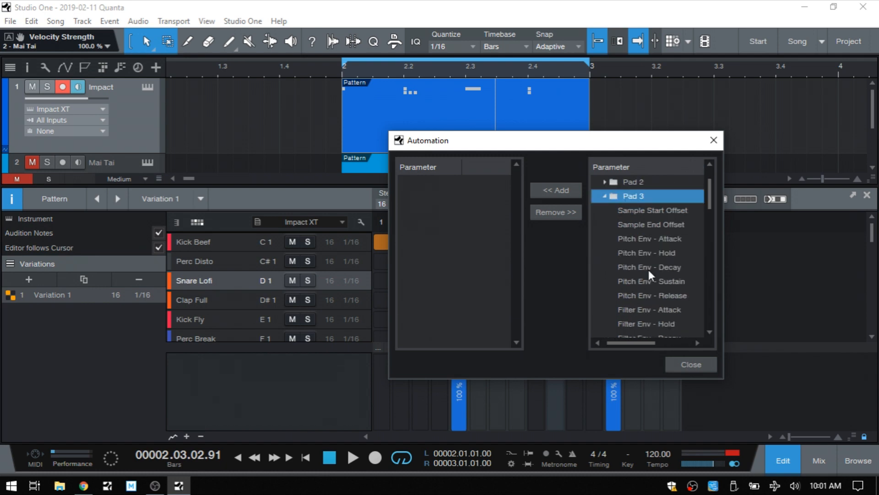
scroll(648, 267, down, 3)
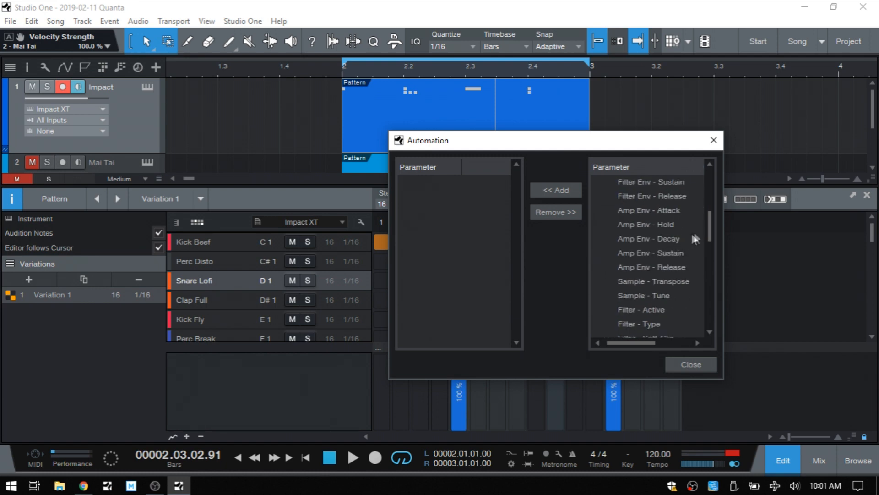
drag(711, 221, 711, 251)
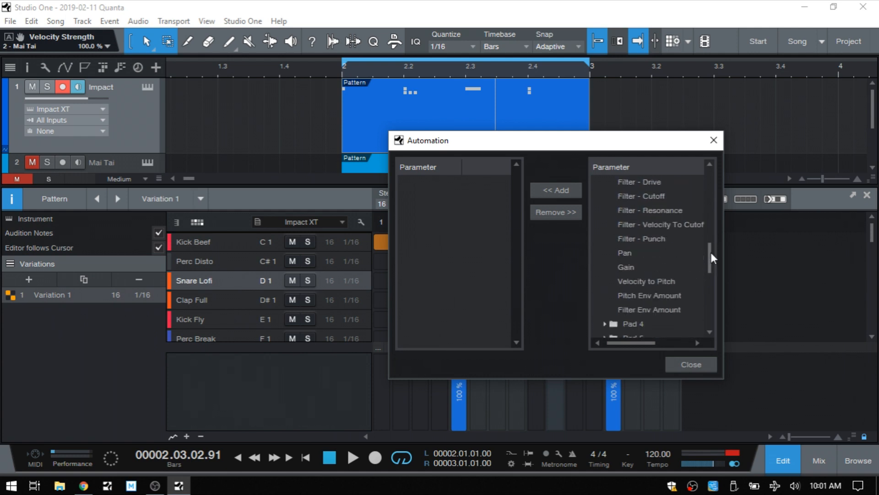
double_click(628, 196)
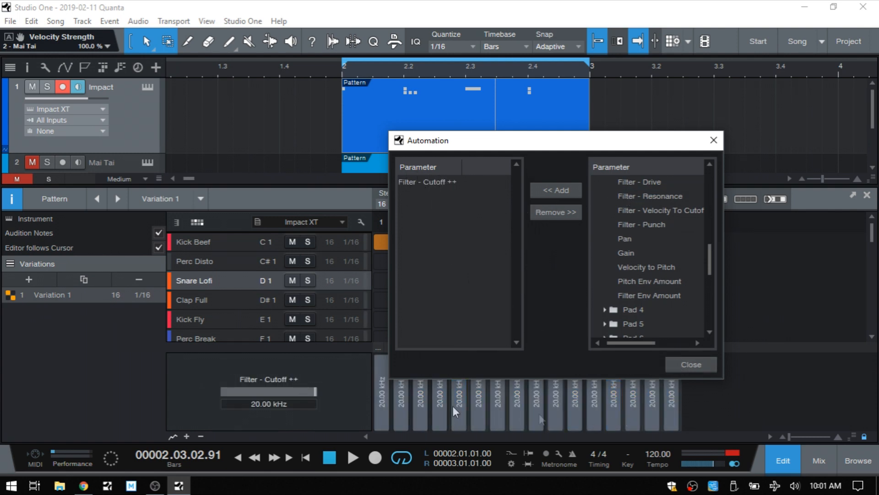
click(692, 365)
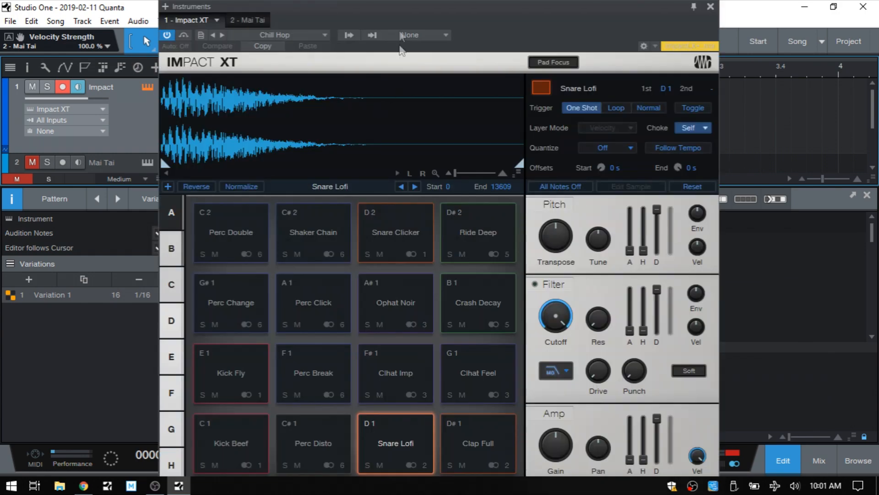
Show the Impact XT instrument and sweep the Snare Lofi filter cutoff down to 410.7 Hz and back to 20.00 kHz.
drag(400, 1, 573, 9)
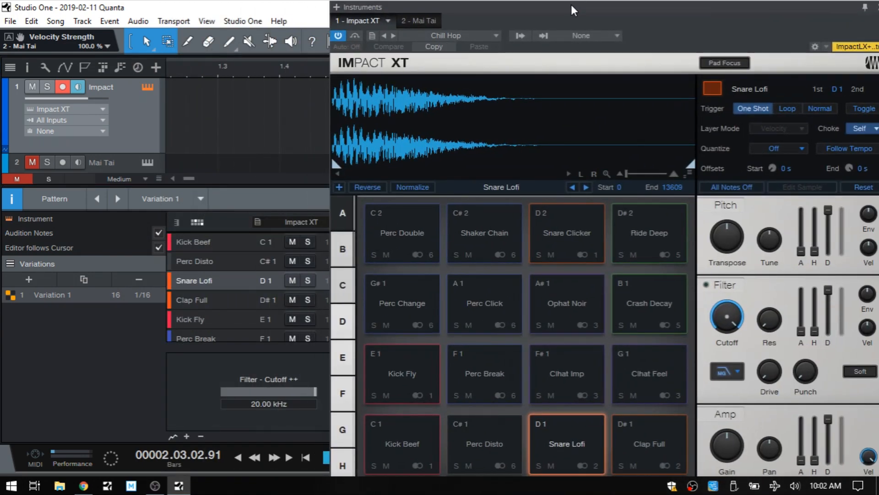
drag(315, 391, 263, 392)
drag(661, 12, 237, 134)
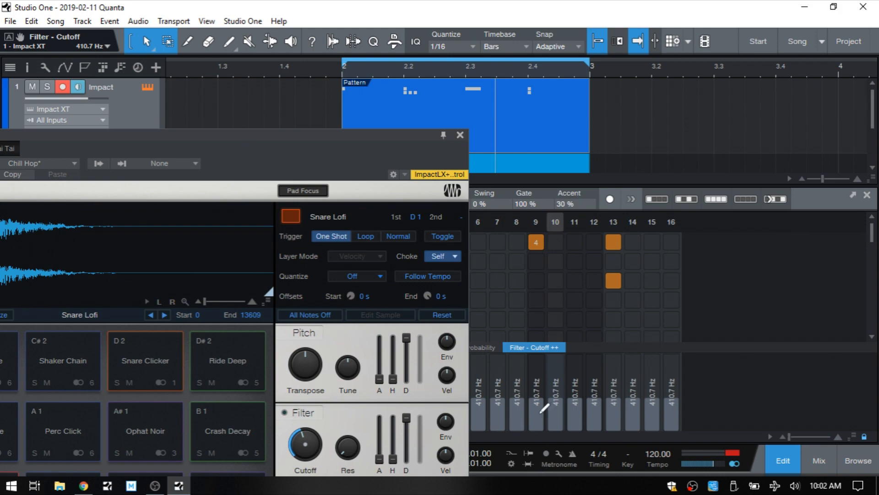
drag(142, 137, 550, 28)
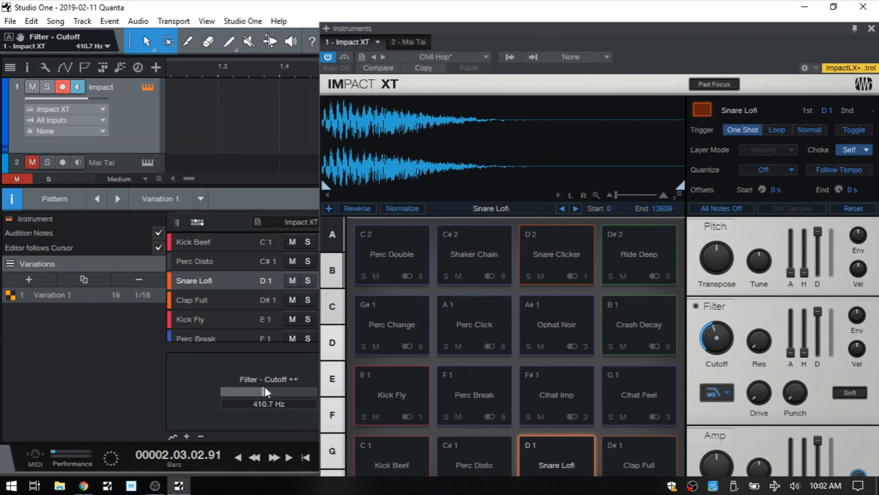
drag(265, 389, 321, 397)
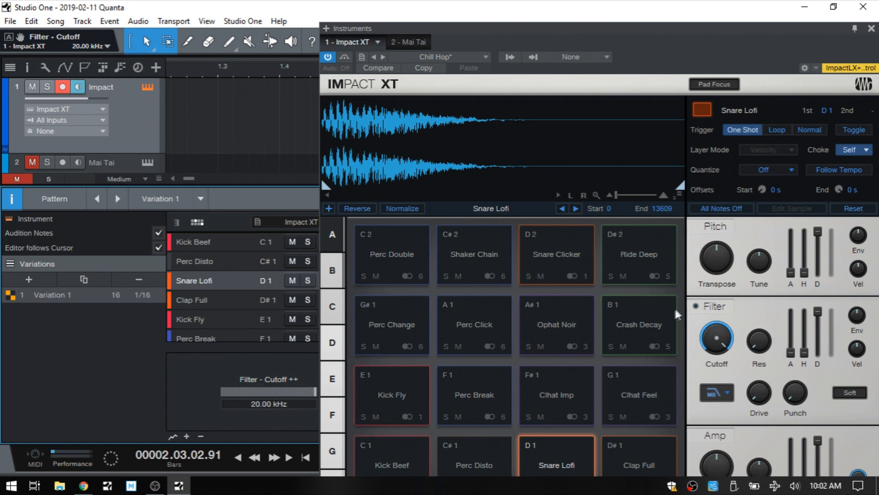
Activate the filter of the Snare Lofi pad in Impact XT and close the instrument window.
click(697, 306)
drag(671, 26, 478, 12)
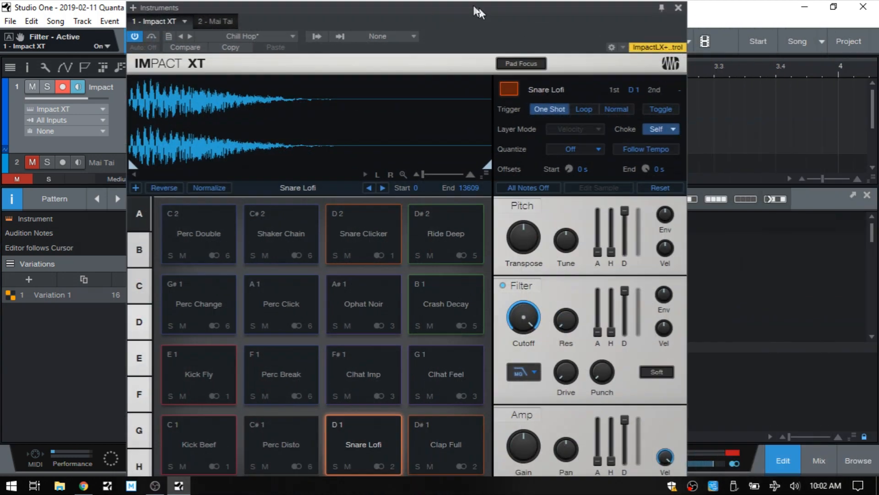
click(659, 8)
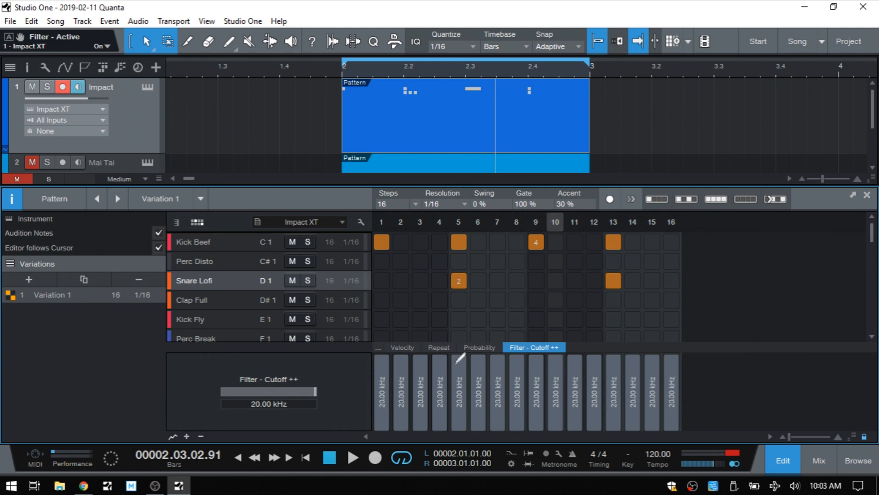
Set the Snare Lofi filter cutoff to 20.00 kHz on all 16 steps.
mouse_move(463, 355)
mouse_down()
mouse_move(459, 406)
mouse_move(468, 346)
mouse_up()
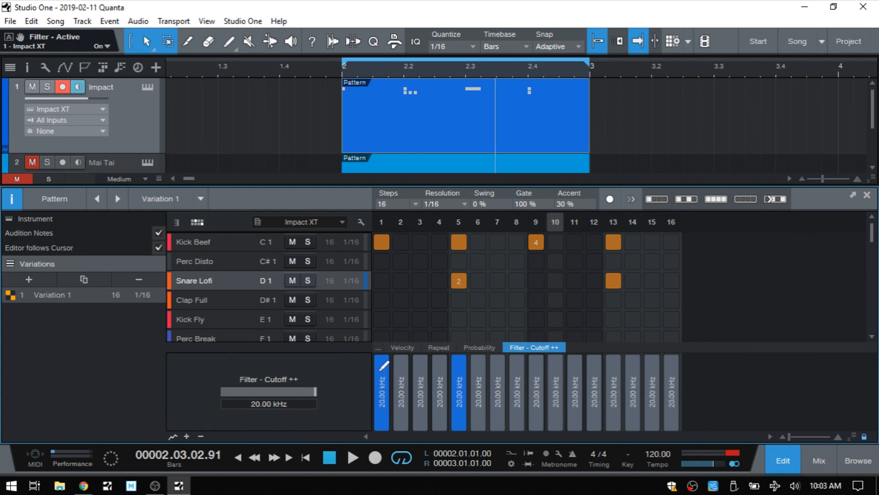
mouse_move(385, 356)
mouse_down()
mouse_move(420, 366)
mouse_move(413, 389)
mouse_move(385, 364)
mouse_move(393, 346)
mouse_up()
shift+click(382, 357)
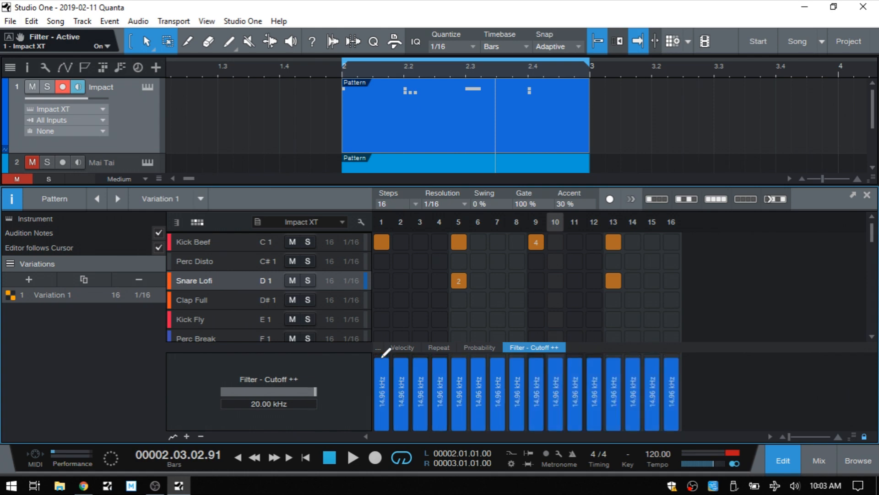
mouse_move(382, 358)
mouse_down()
mouse_move(380, 403)
mouse_move(384, 350)
mouse_up()
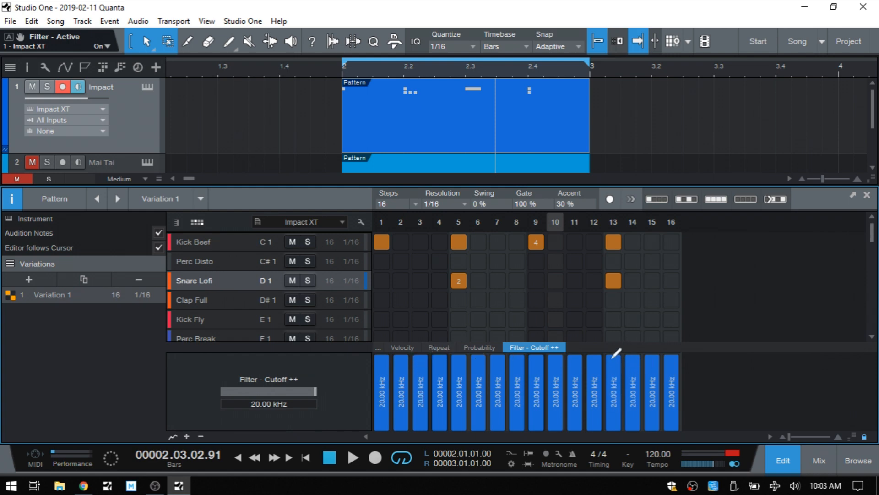
Play back the pattern with the Snare Lofi cutoff on step 13 at 774.9 Hz, raise it to 4.42 kHz, and stop playback.
drag(616, 351, 614, 385)
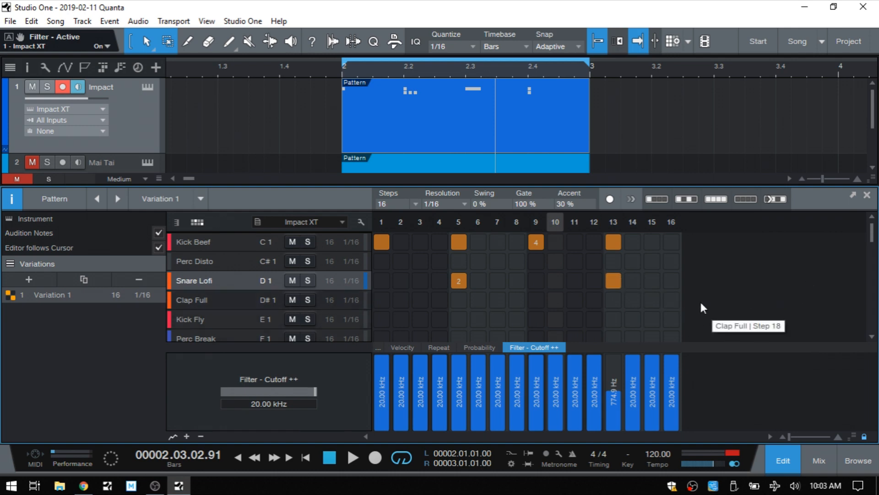
key(space)
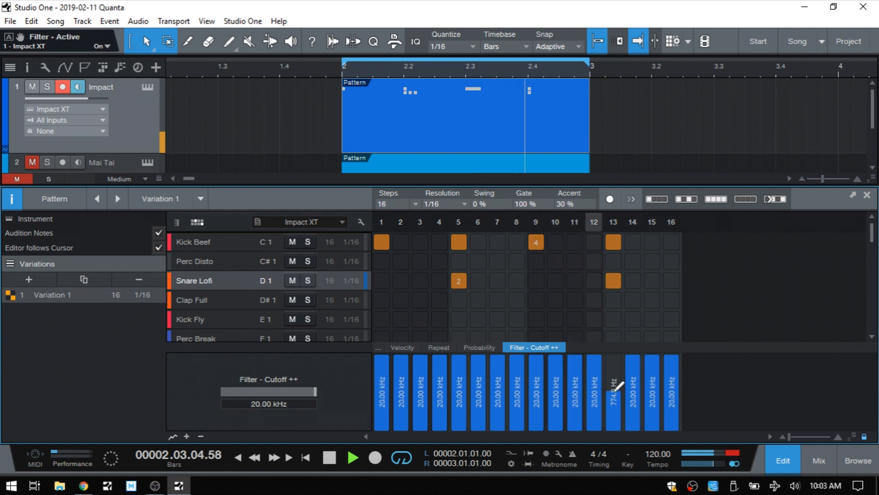
drag(614, 395, 616, 370)
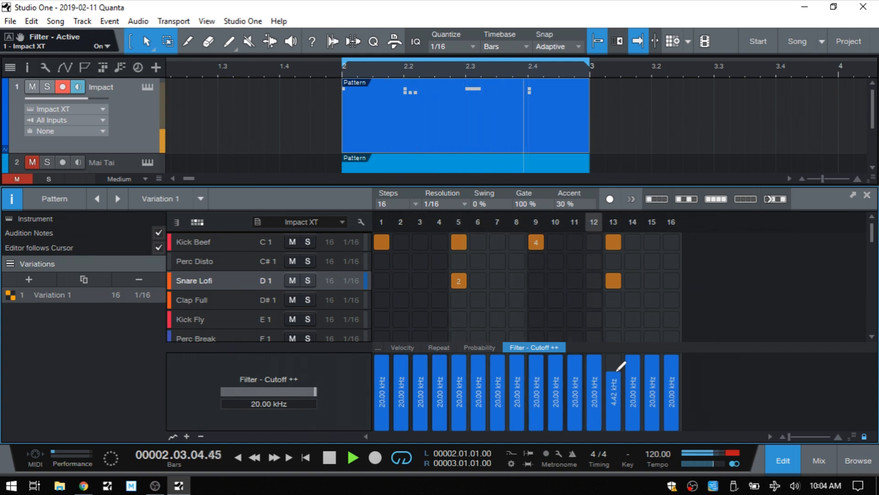
key(space)
Fill the Clhat Imp lane with hits on all 16 steps.
scroll(233, 301, down, 1)
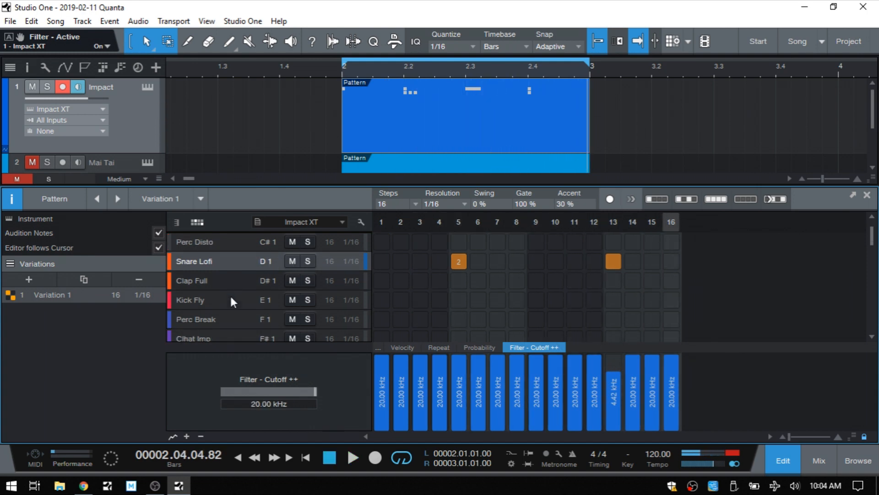
scroll(234, 301, down, 1)
click(186, 322)
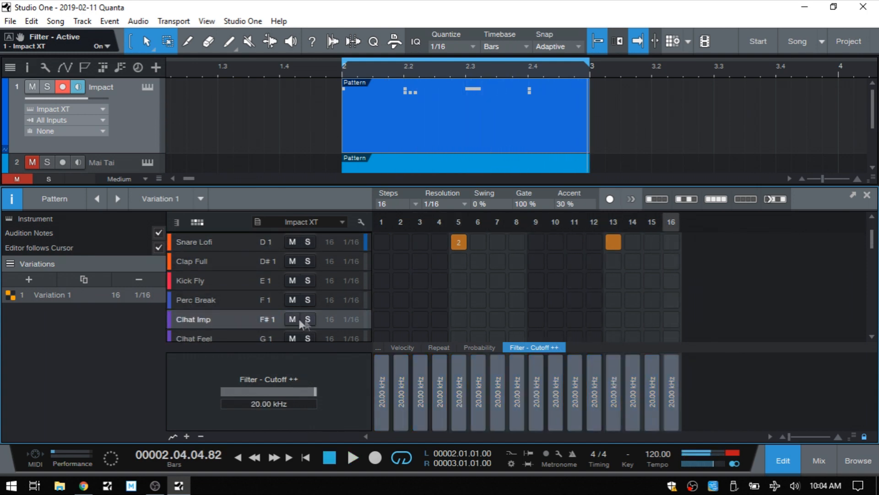
drag(383, 319, 670, 323)
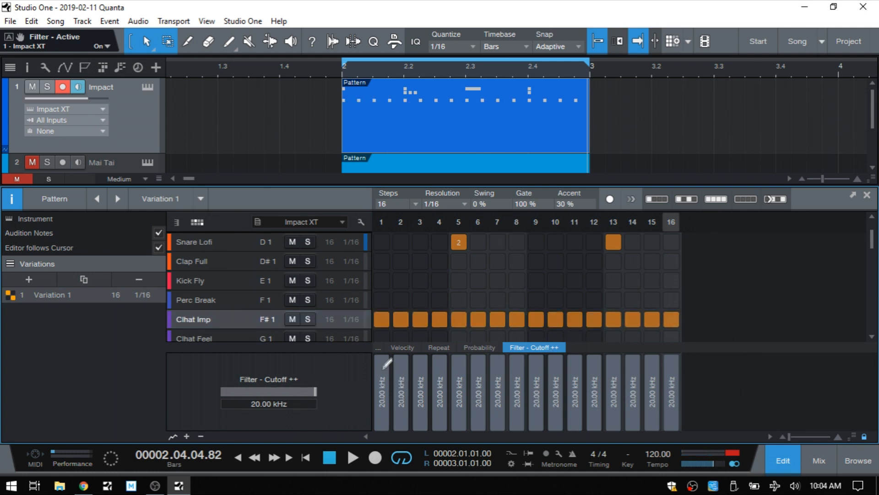
Set the Clhat Imp filter cutoff to 14.96 kHz on all steps, and draw a wavy cutoff curve between about 1.47 and 14.12 kHz.
shift+click(380, 358)
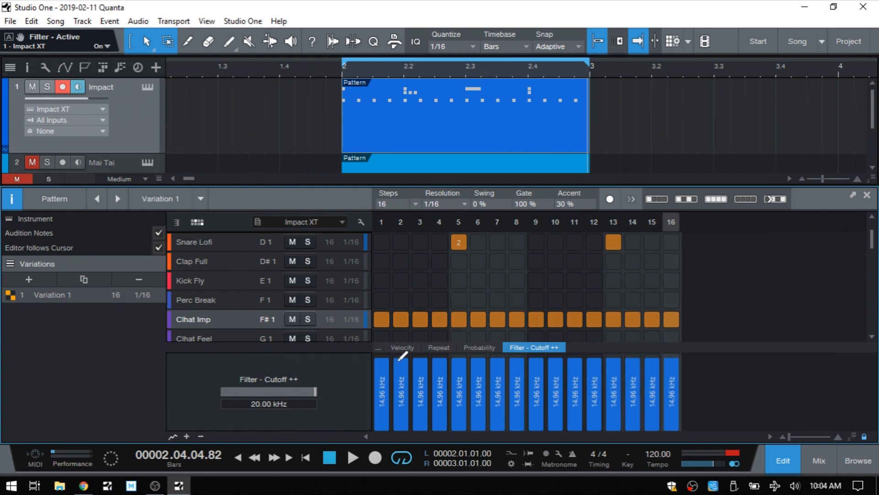
drag(397, 360, 404, 383)
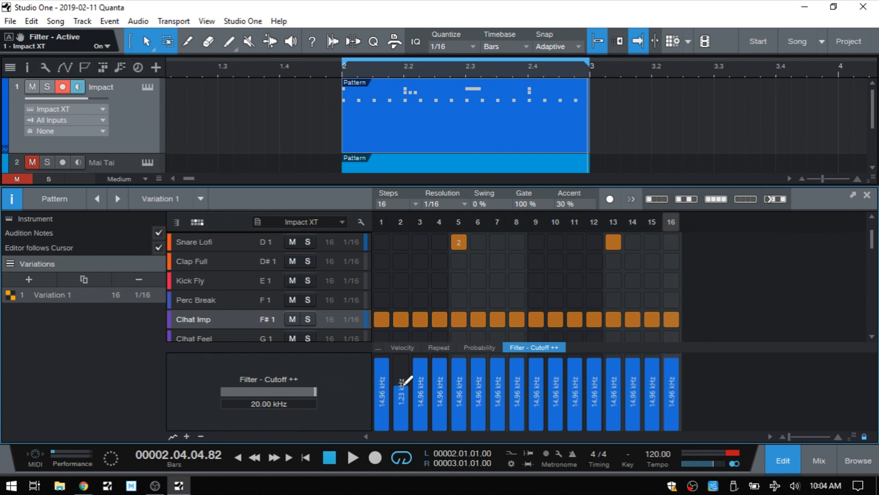
mouse_move(439, 369)
mouse_down()
mouse_move(440, 384)
mouse_move(479, 377)
mouse_up()
click(459, 368)
mouse_move(427, 369)
mouse_down()
mouse_move(684, 371)
mouse_move(440, 368)
mouse_move(401, 382)
mouse_move(387, 360)
mouse_up()
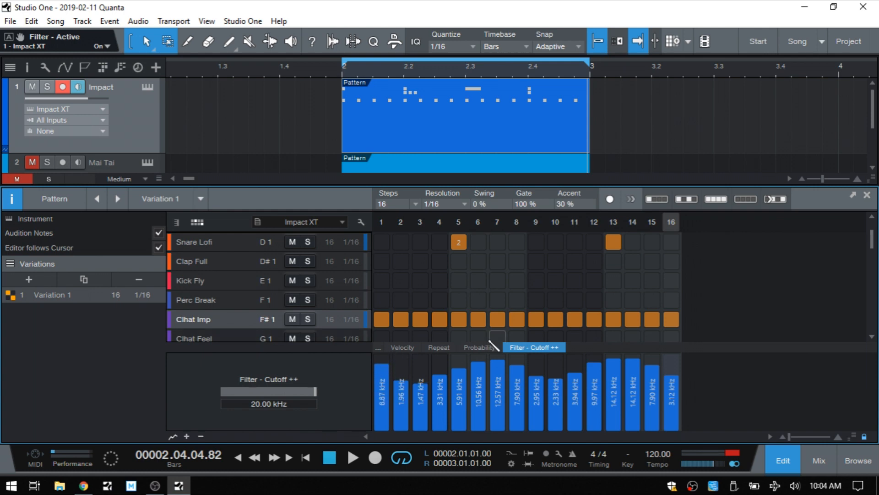
Play back the pattern and lower the Clhat Imp cutoff to 216.1 Hz on step 10, about 731 Hz on step 9 and 1.56 kHz on step 8.
key(KP_0)
key(space)
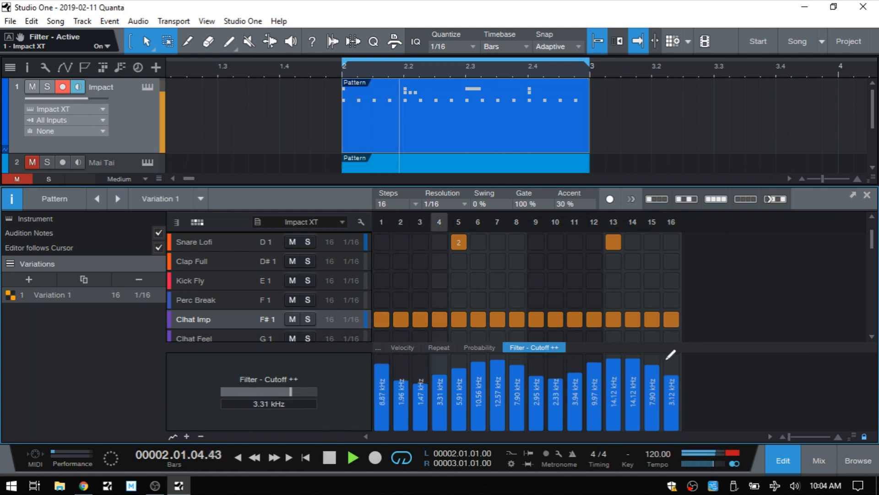
drag(556, 385, 536, 390)
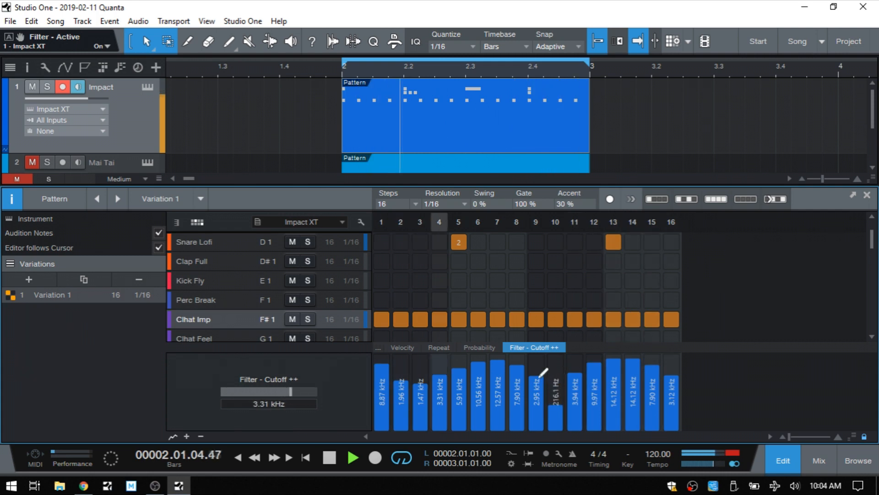
click(518, 383)
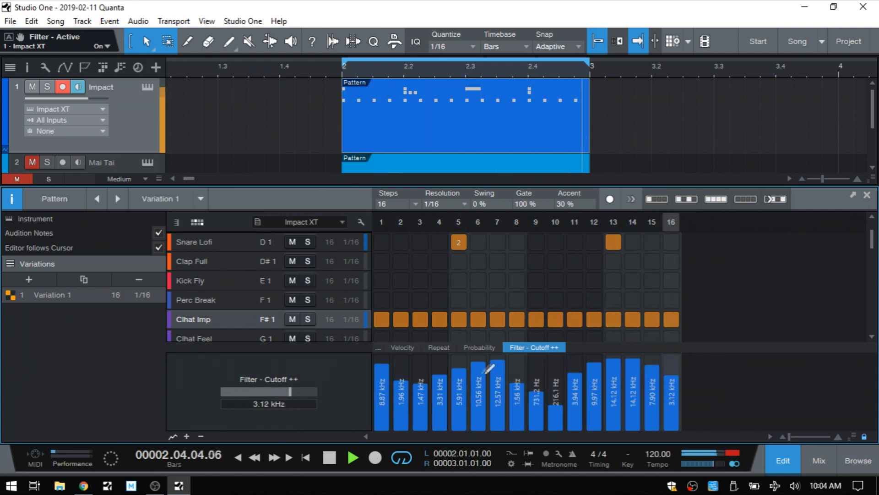
Lower the Clhat Imp filter cutoff on step 3 to 614.4 Hz and stop playback.
click(419, 393)
key(space)
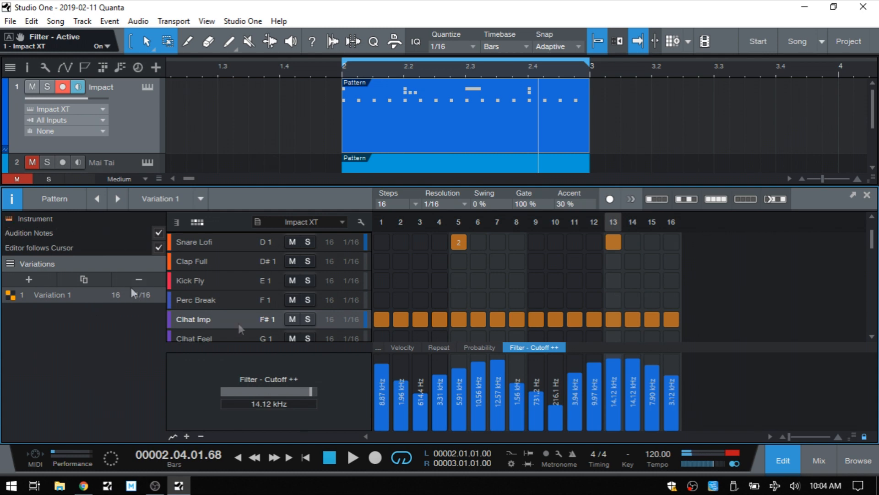
Open the Impact XT instrument, select the Clhat Imp pad to inspect its filter settings, and close the instrument.
key(F11)
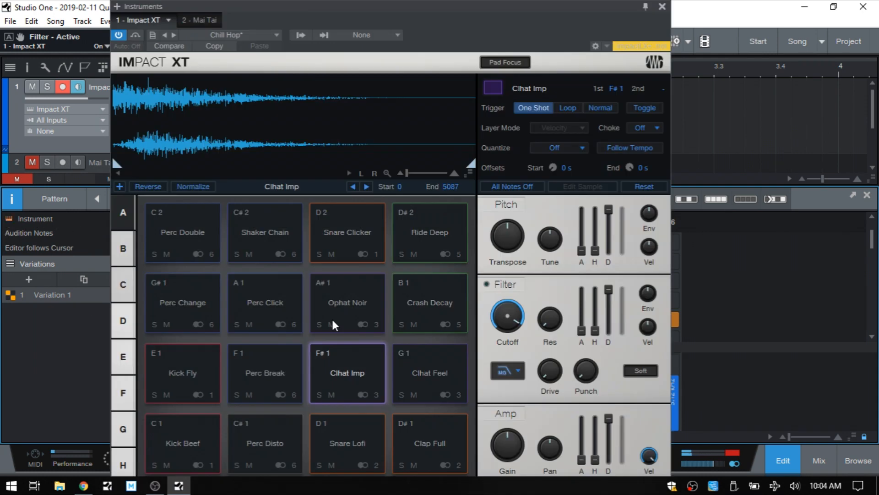
click(346, 371)
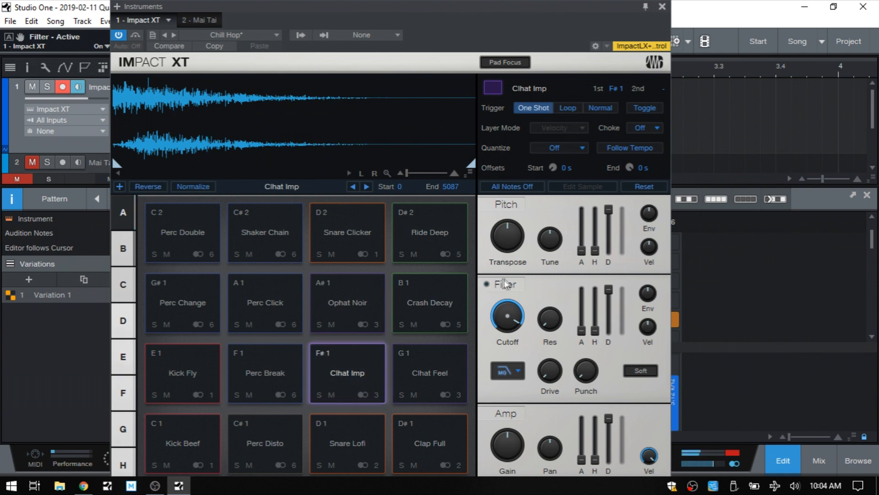
click(662, 6)
During playback, redraw the Clhat Imp cutoff from 2.47 kHz on step 10 to 922.3 Hz on step 16, set step 3 to 1.47 kHz, and stop.
key(space)
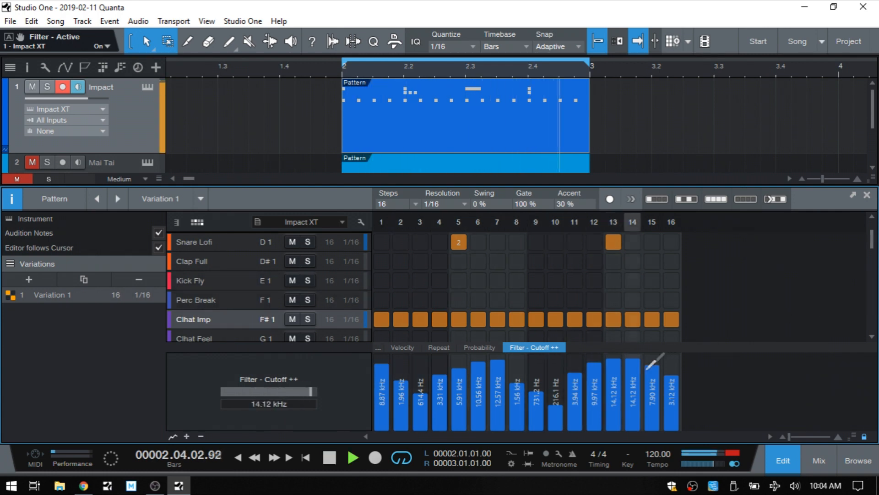
click(556, 384)
mouse_move(560, 378)
mouse_down()
mouse_move(584, 359)
mouse_move(628, 351)
mouse_move(680, 388)
mouse_up()
click(420, 384)
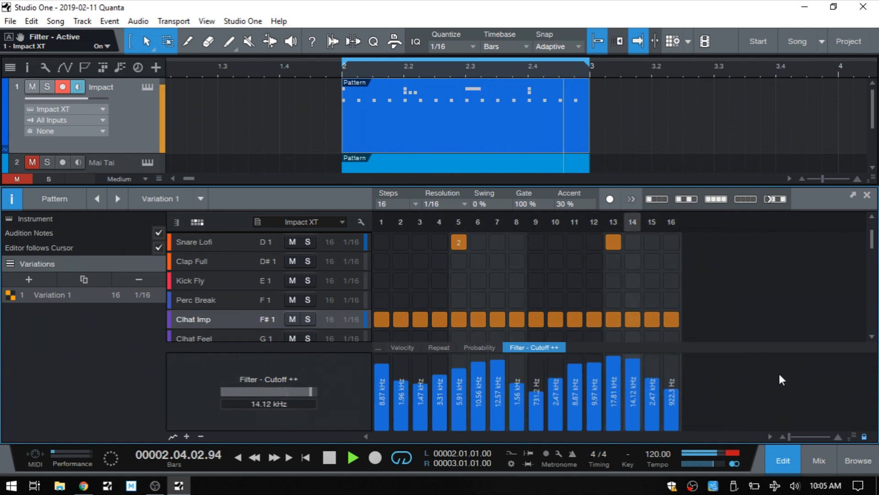
key(space)
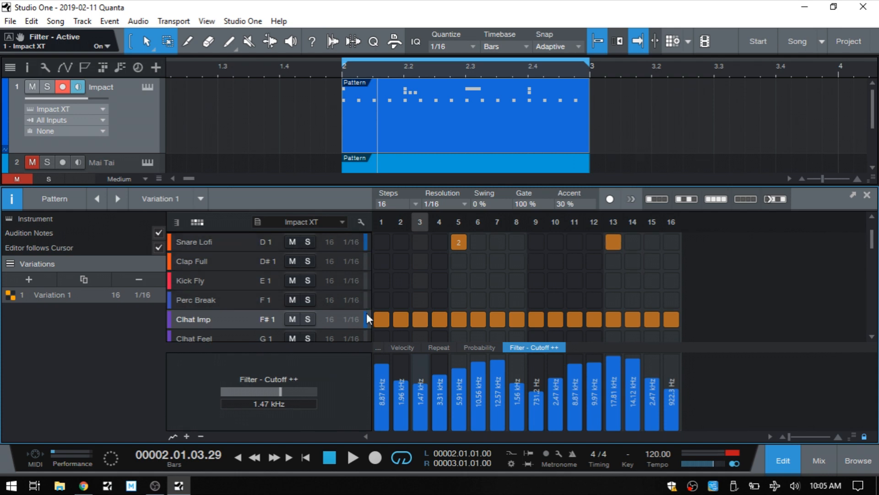
Compare the filter cutoff automation of the Snare Lofi, Clap Full, Kick Fly, Perc Break and Clhat Imp lanes.
click(206, 241)
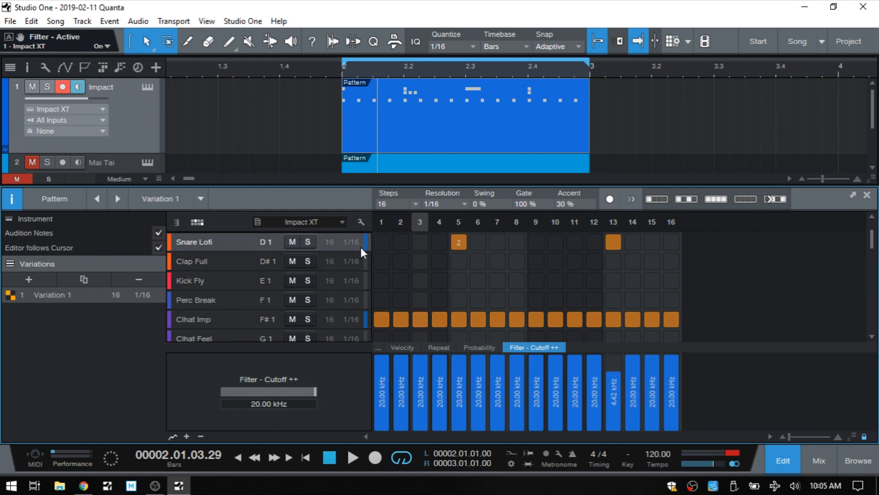
click(185, 262)
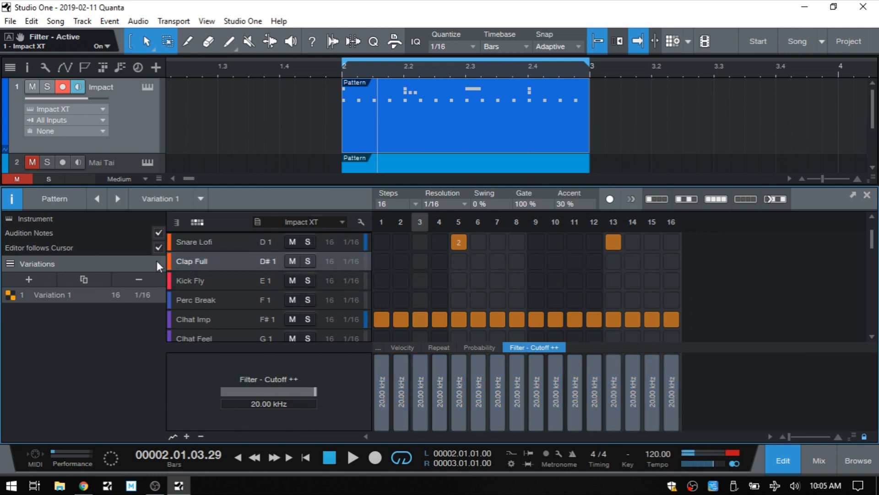
click(202, 281)
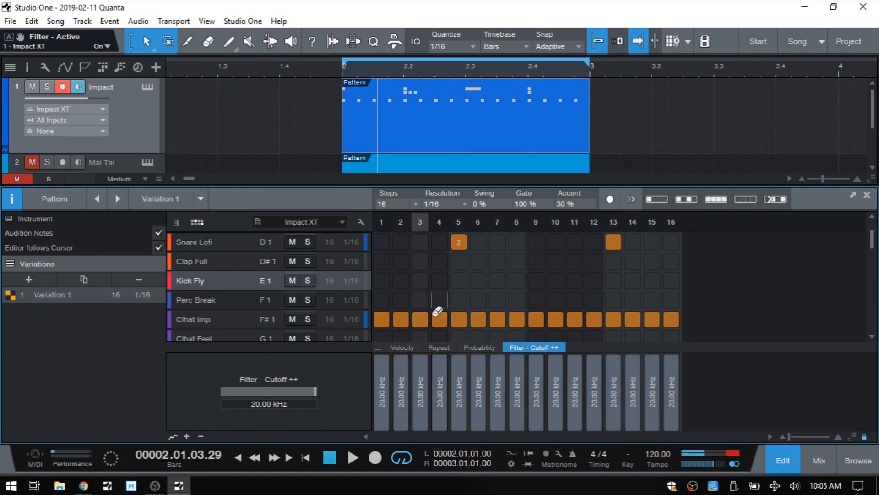
click(201, 303)
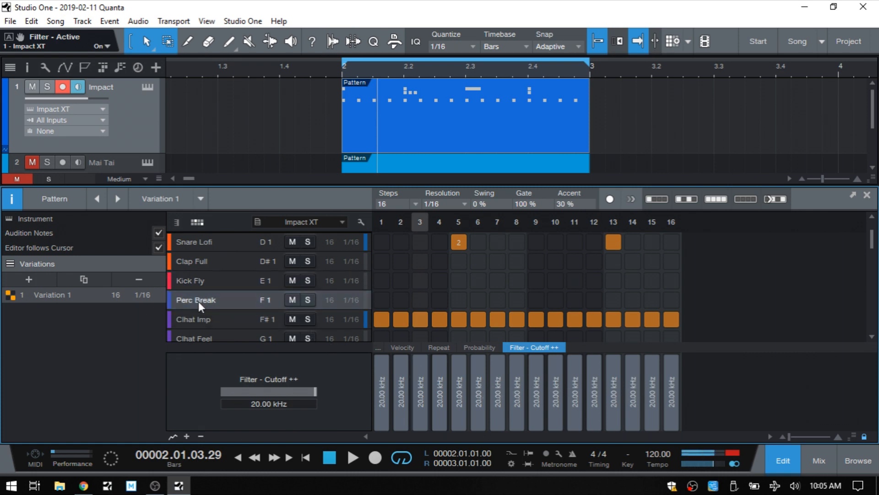
click(191, 322)
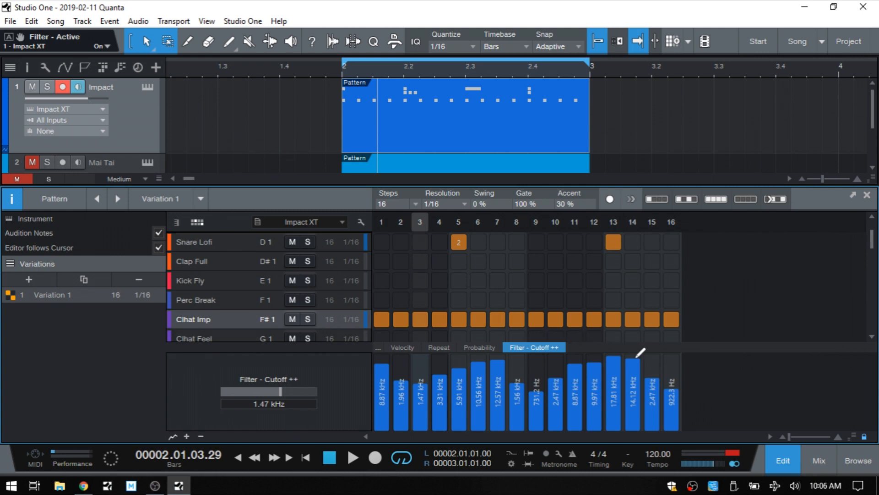
Add a second automation lane below the cutoff lane and switch the first lane through Repeat and Velocity to Probability.
click(791, 464)
click(780, 460)
click(187, 437)
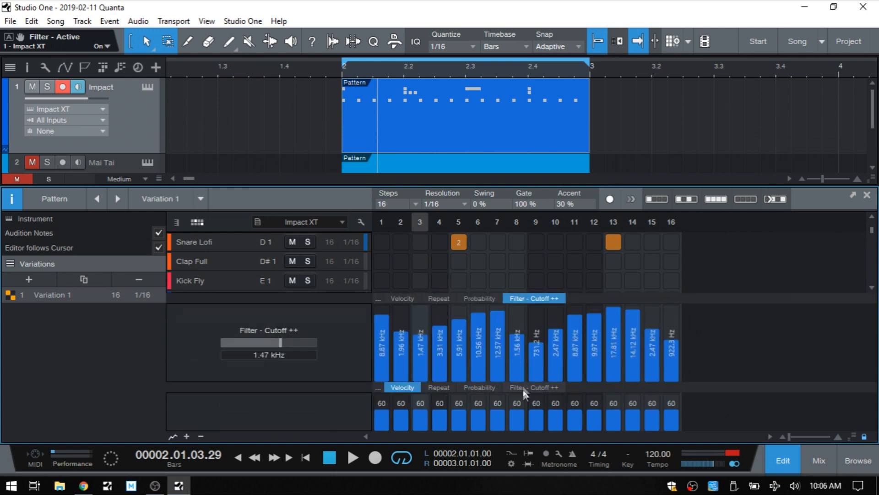
click(476, 298)
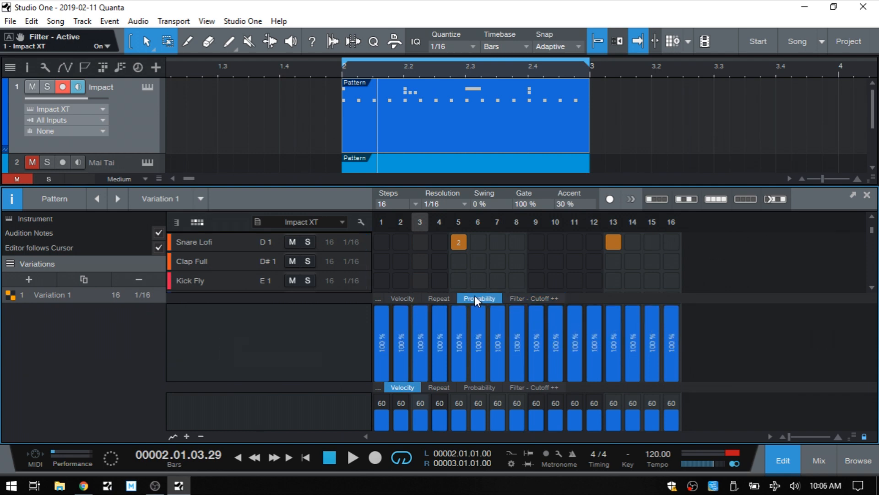
click(439, 297)
click(401, 298)
click(434, 298)
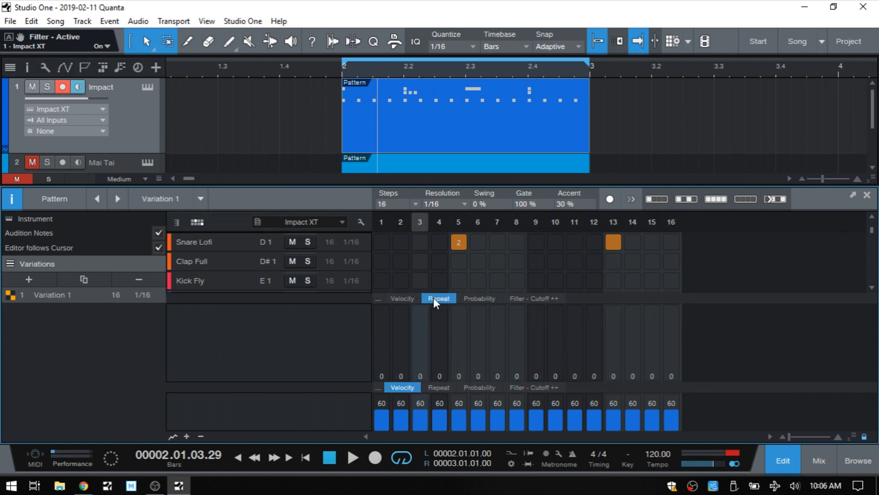
click(473, 298)
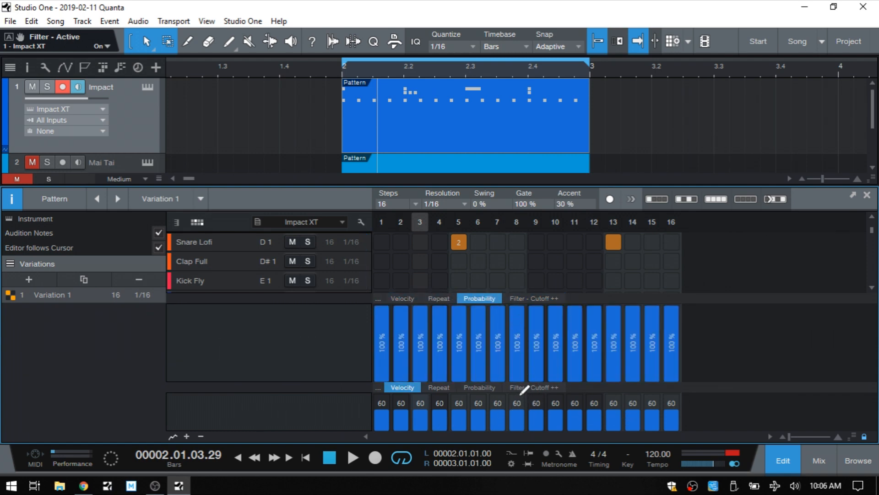
Make the second automation lane taller and enlarge the pattern editor to show more drum lanes.
drag(634, 387, 635, 365)
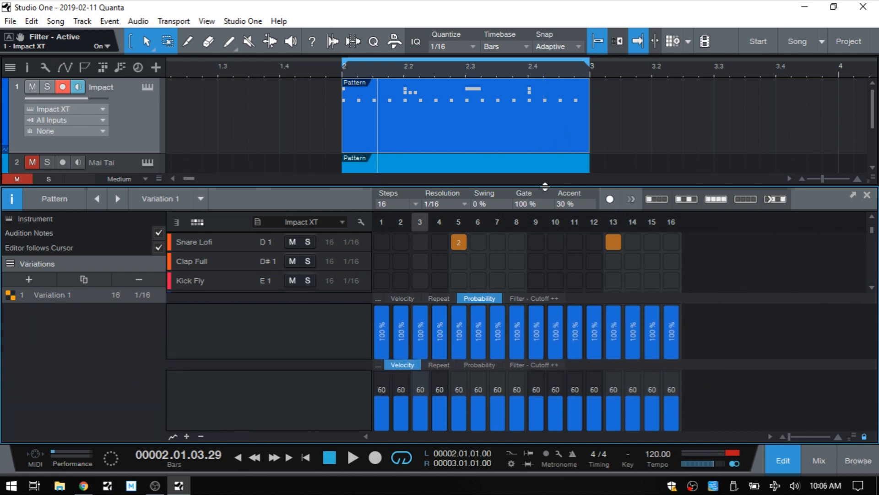
drag(545, 186, 552, 52)
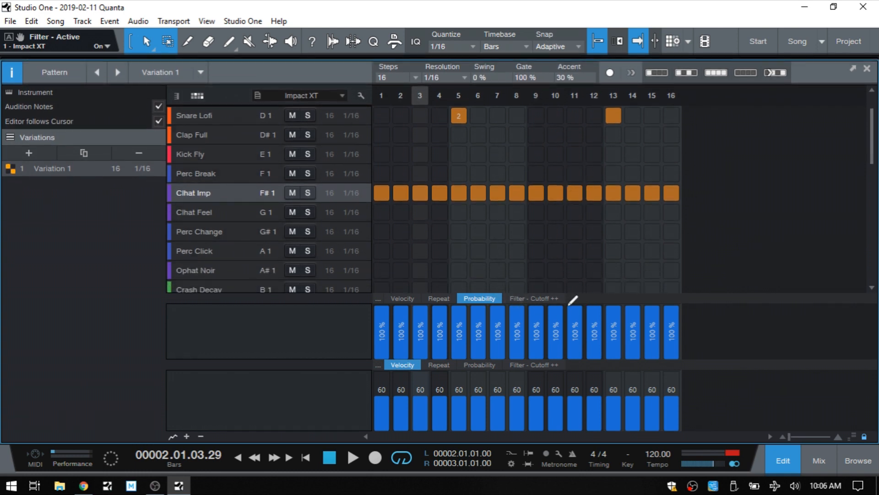
Add a third automation lane, adjust the lane heights, and show Filter - Cutoff in the first lane and Probability in the second.
click(186, 436)
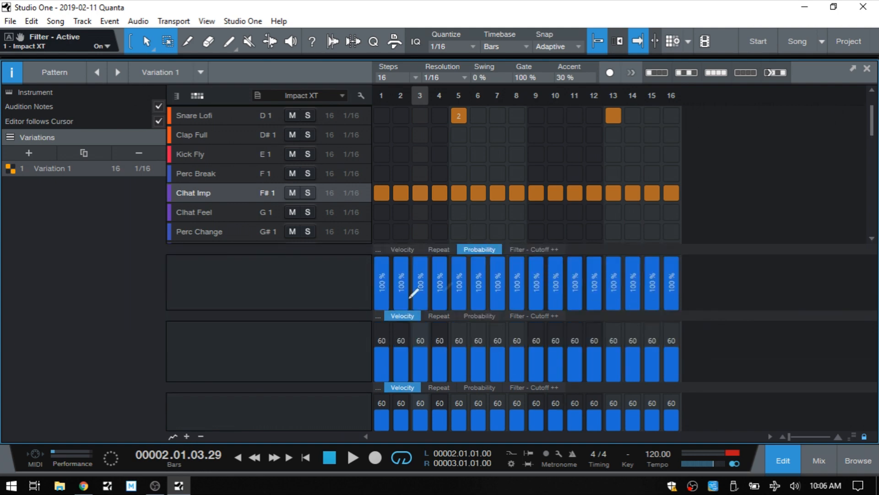
drag(606, 315, 606, 307)
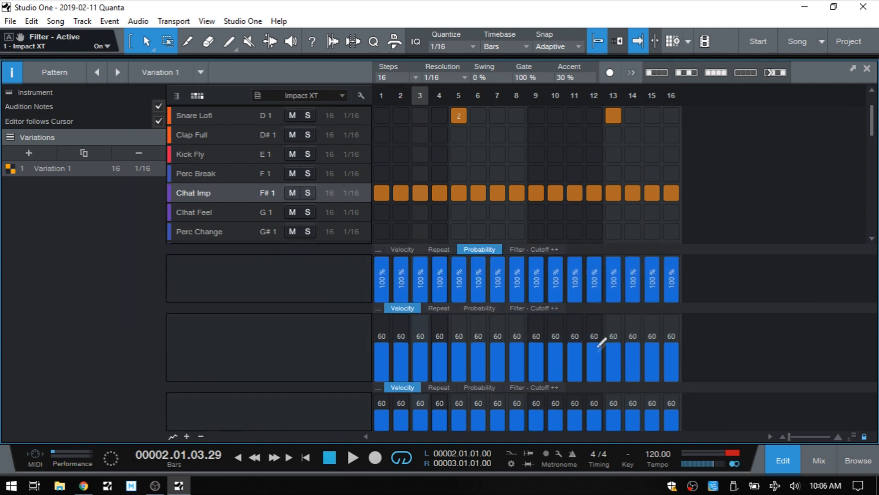
drag(601, 386, 600, 380)
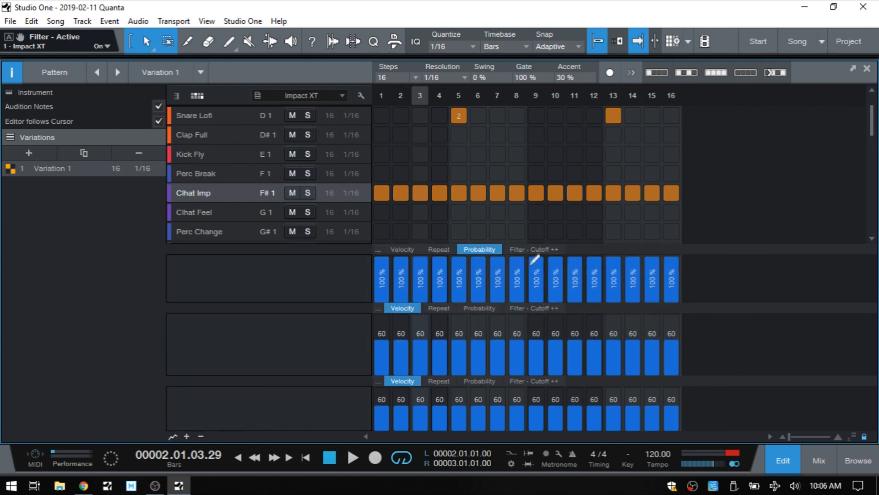
click(527, 248)
click(480, 307)
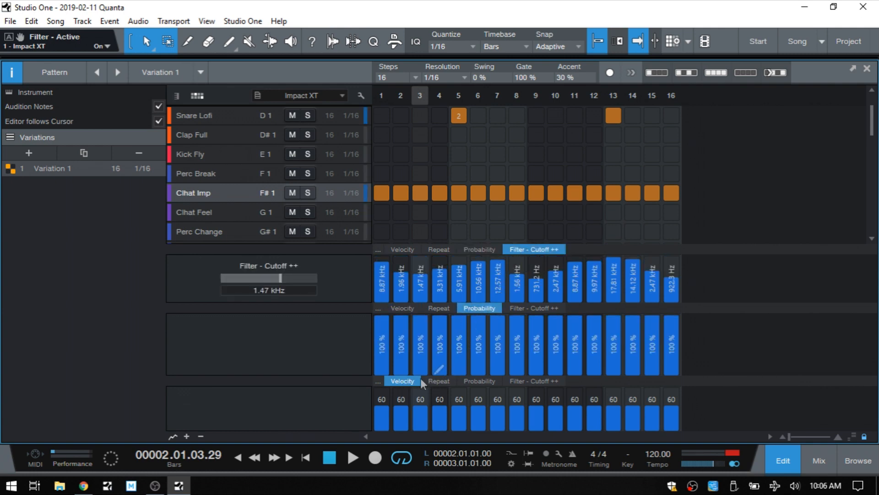
Remove the two extra automation lanes and hide the remaining one.
click(200, 436)
click(200, 436)
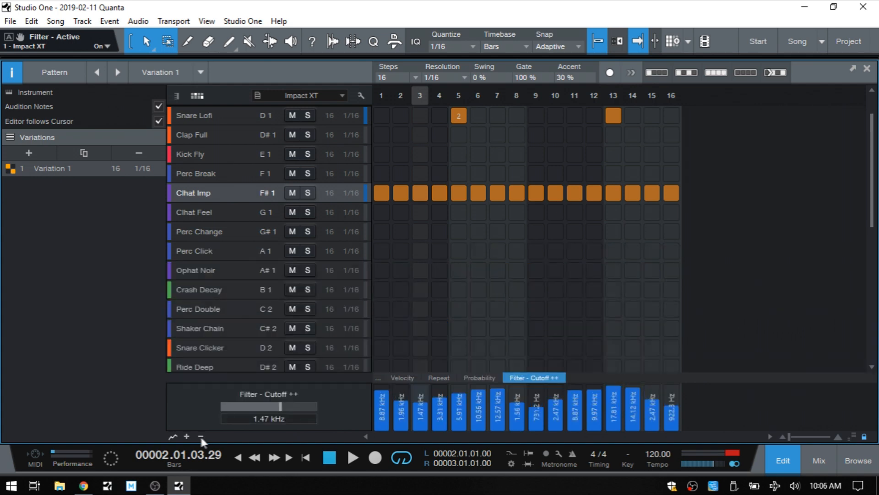
click(171, 436)
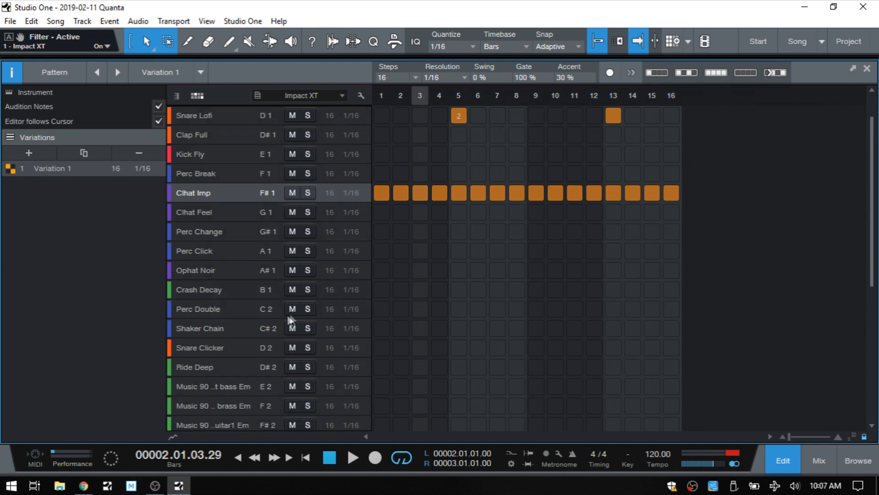
Solo and unsolo the Clap Full lane, and do the same for the Clhat Imp lane.
click(308, 137)
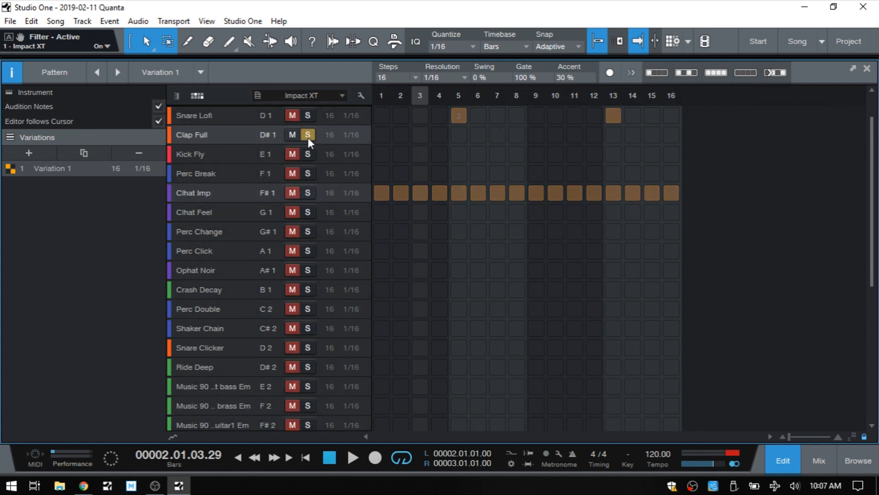
click(308, 138)
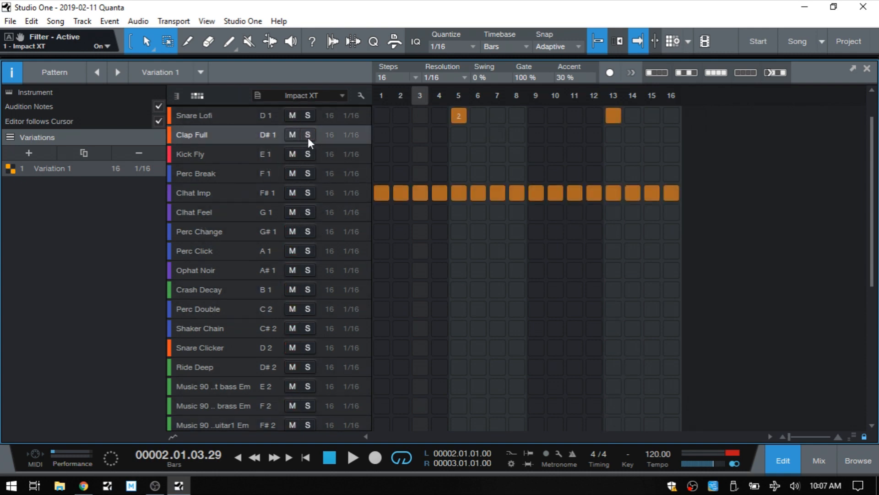
click(307, 192)
click(307, 193)
Mute the Clhat Imp lane, try soloing it, and clear the solo while keeping the mute.
click(291, 193)
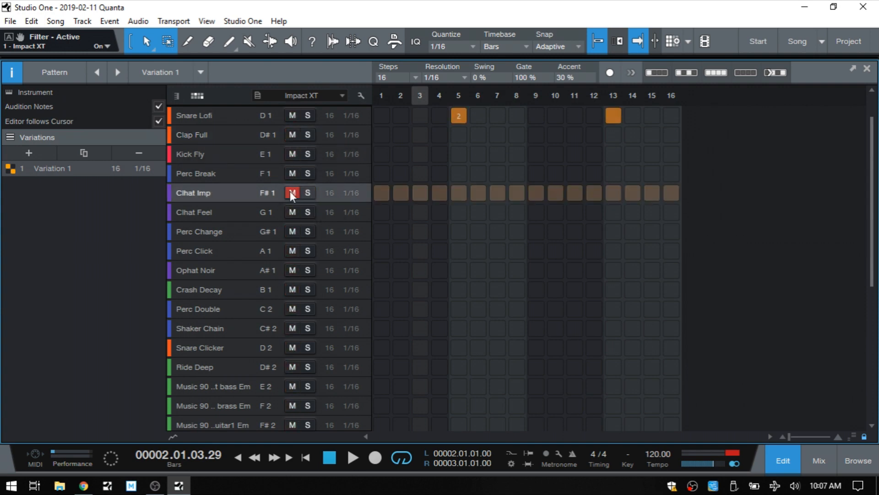
click(307, 193)
click(293, 192)
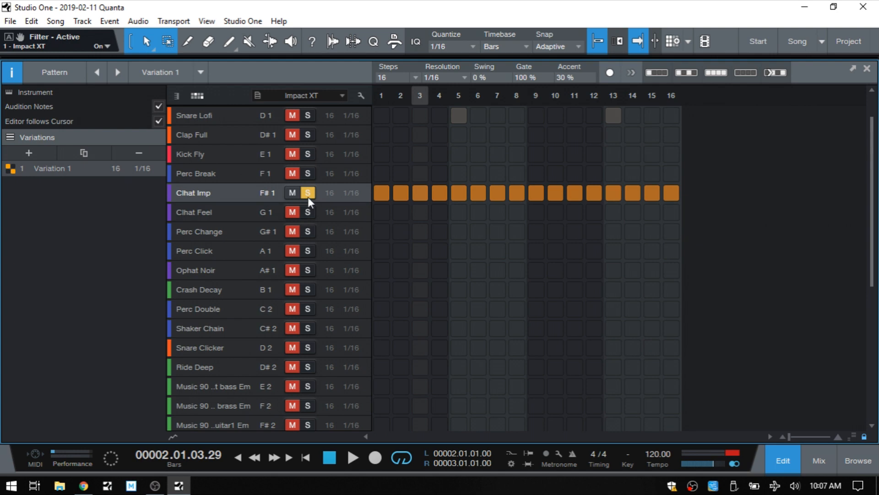
click(308, 193)
scroll(322, 191, up, 1)
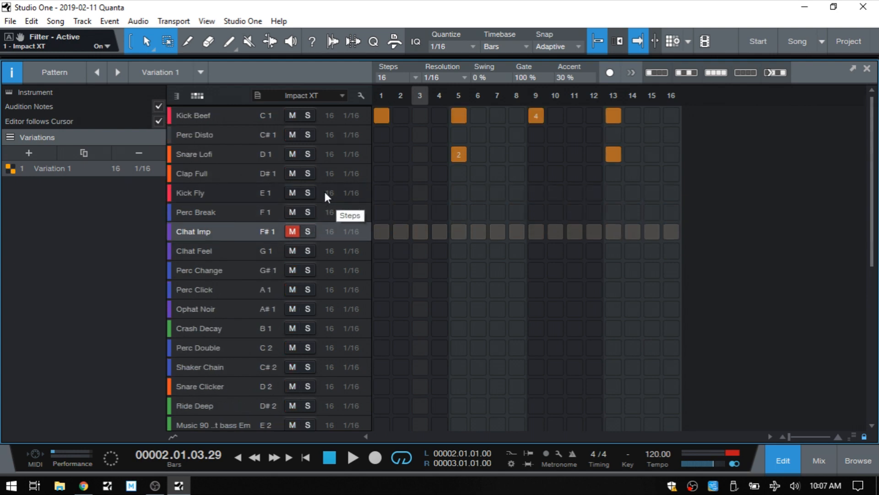
Play back the pattern, unmute Clhat Imp, mute Snare Lofi and Kick Beef, and mute Clhat Imp again.
key(space)
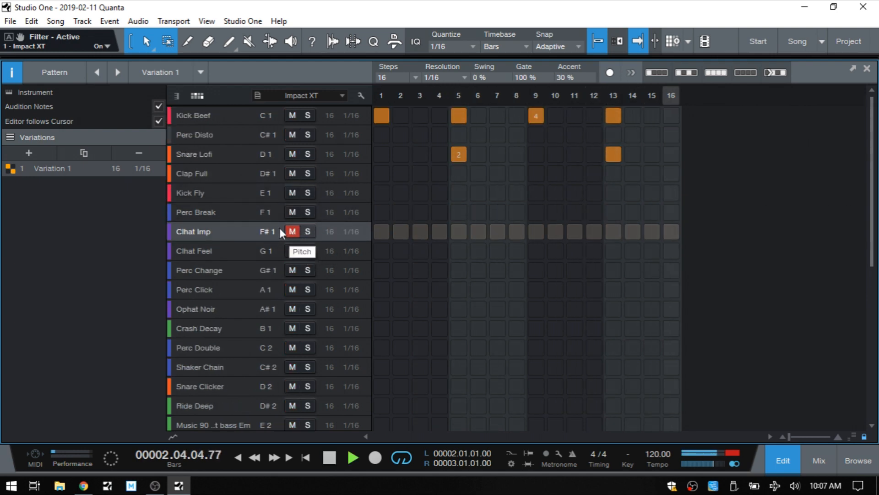
click(290, 233)
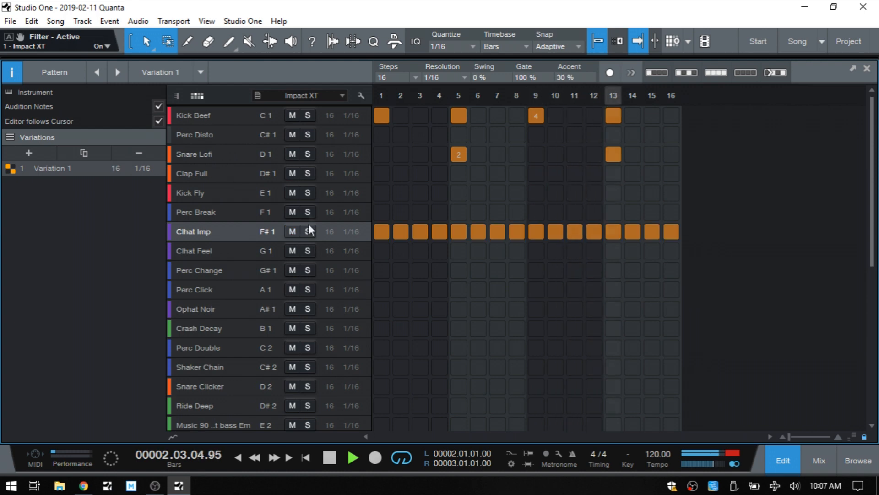
click(292, 155)
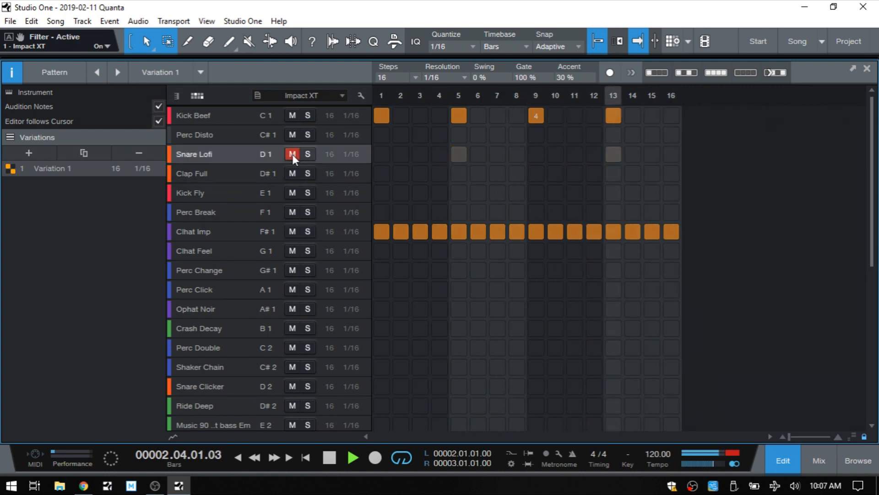
click(290, 116)
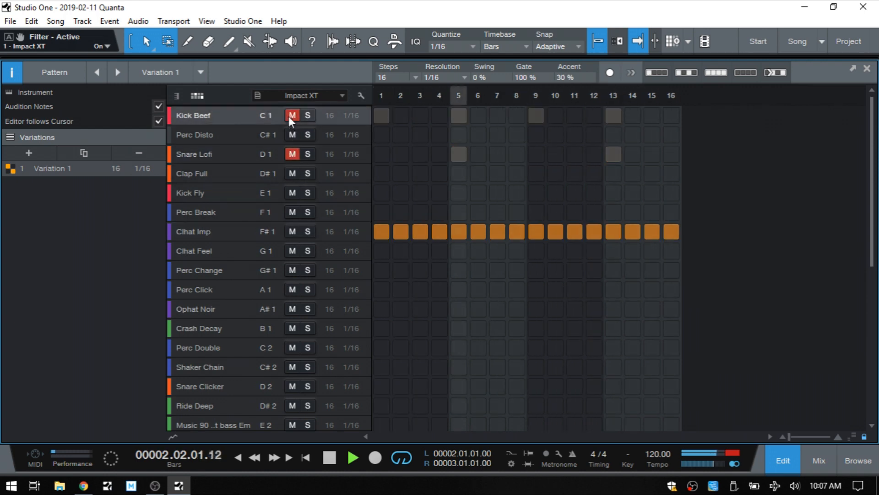
click(291, 231)
Solo the Snare Lofi and Kick Beef lanes during playback, and briefly solo Clhat Imp as well.
click(307, 155)
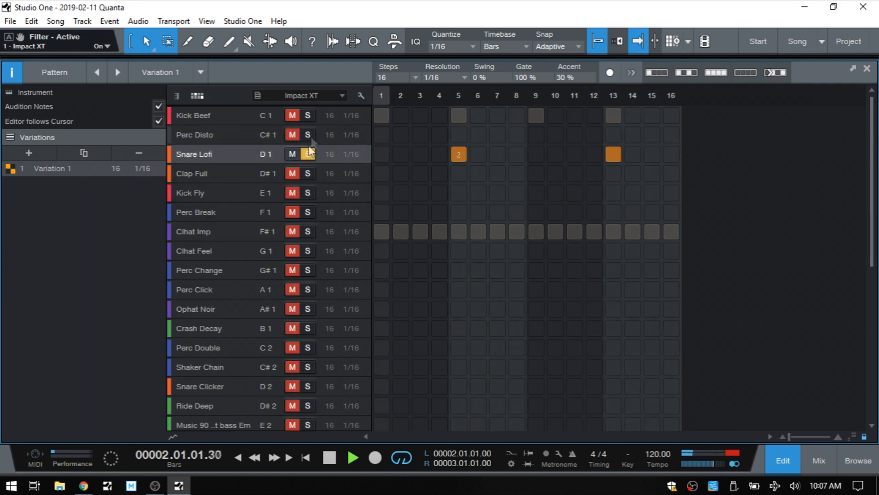
click(310, 115)
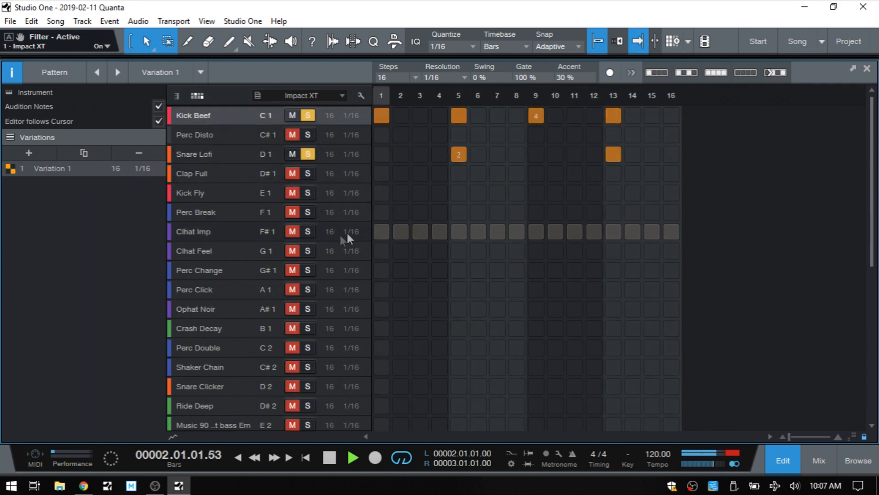
click(308, 232)
click(308, 232)
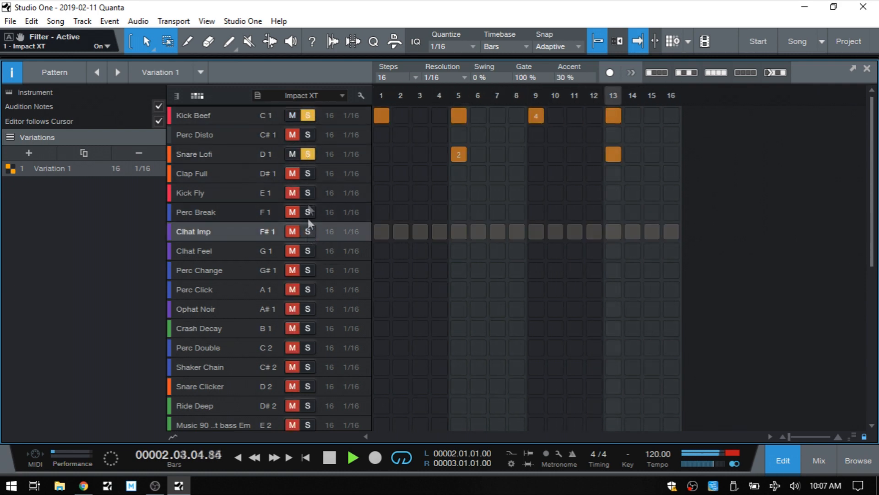
Clear the Snare Lofi and Kick Beef solos, unmute Clhat Imp, Snare Lofi and Kick Beef, and stop playback.
click(307, 154)
click(313, 115)
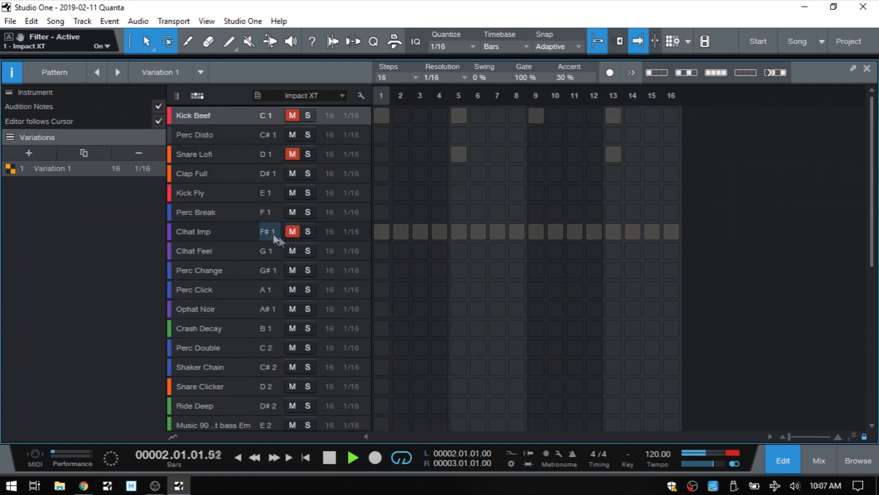
click(292, 232)
click(292, 153)
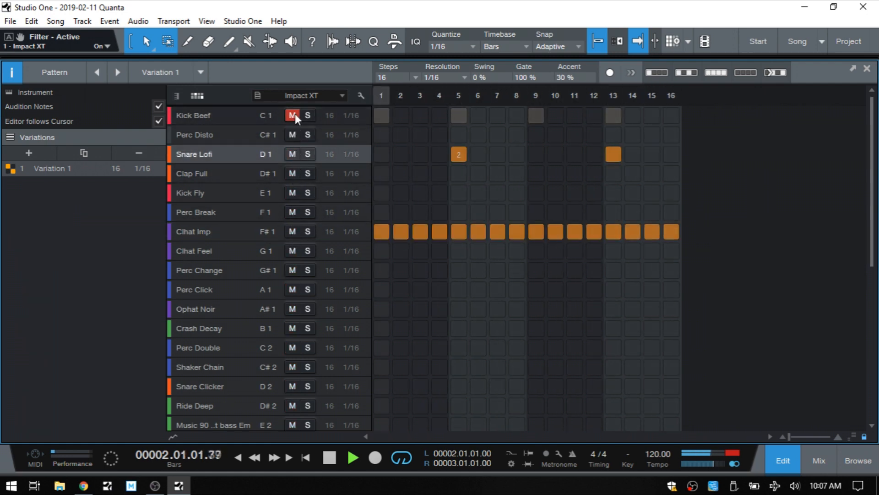
click(292, 115)
key(space)
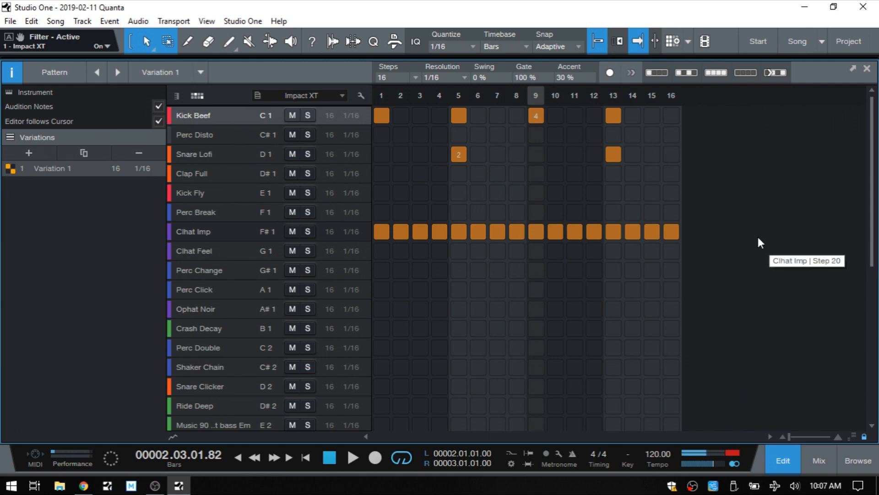